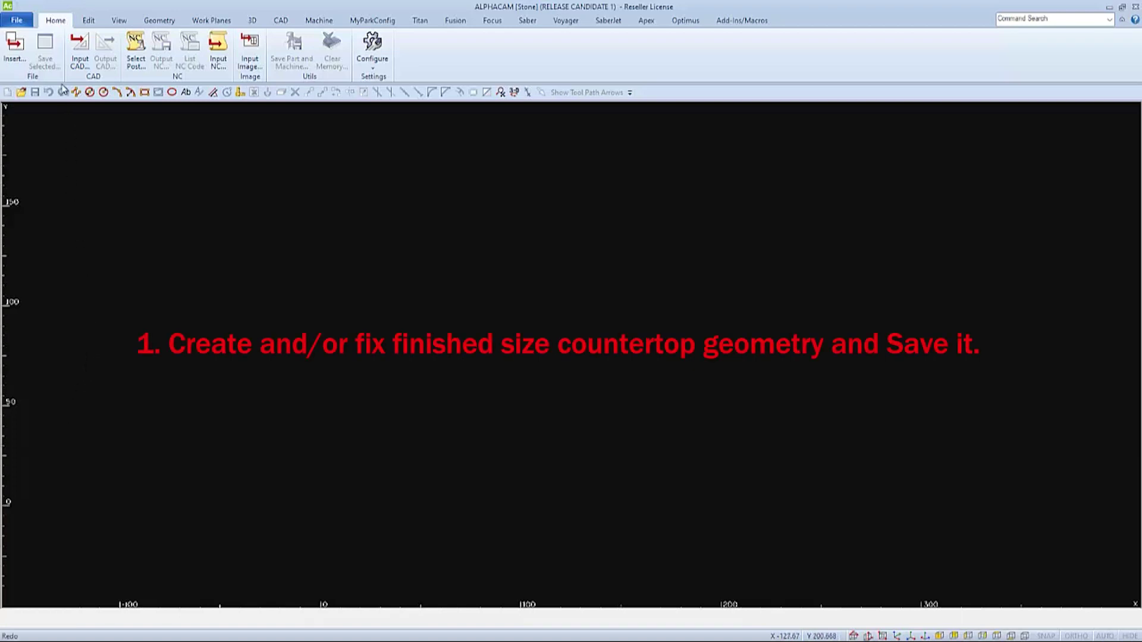
- Open Kitchen1Wsink.asd from the recent documents list
click(26, 23)
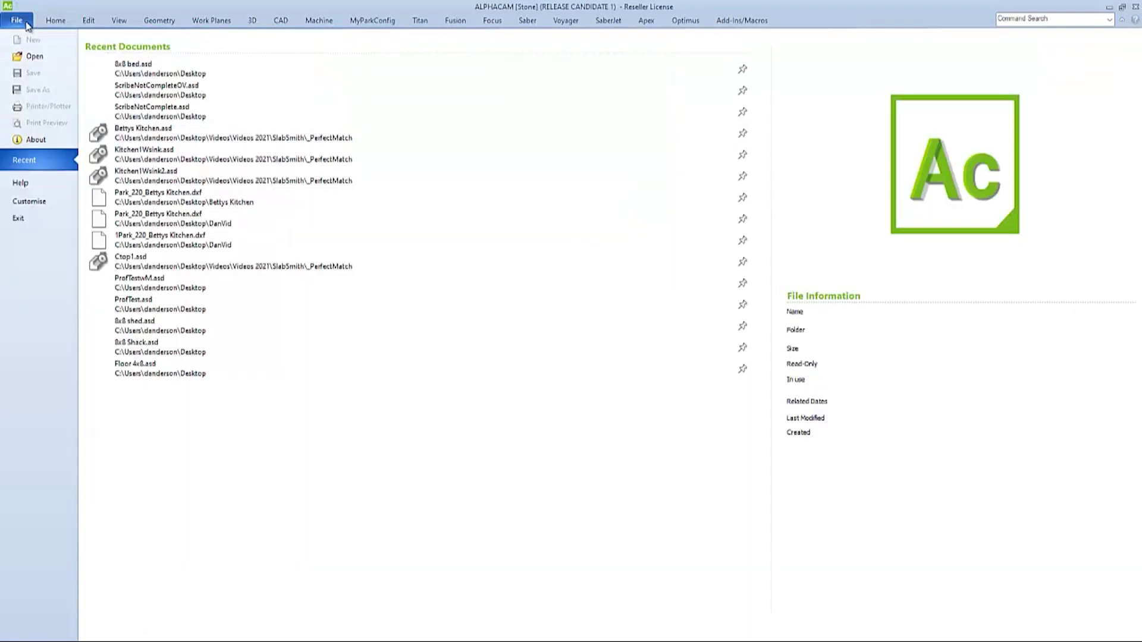
click(144, 153)
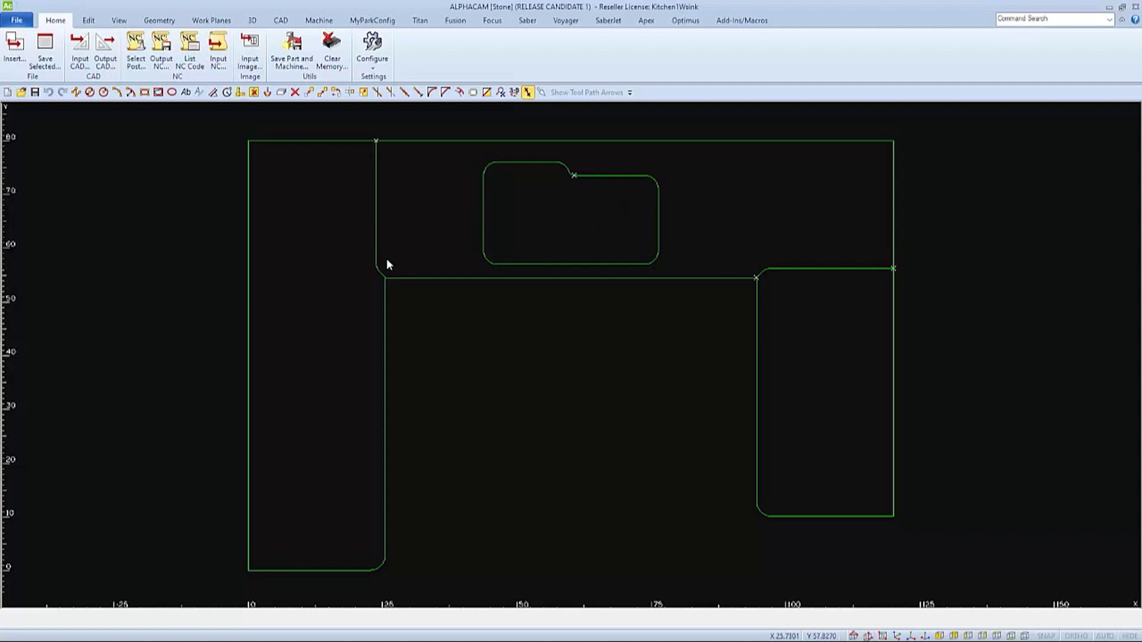
- Move the left L-shaped countertop piece further to the left
click(89, 21)
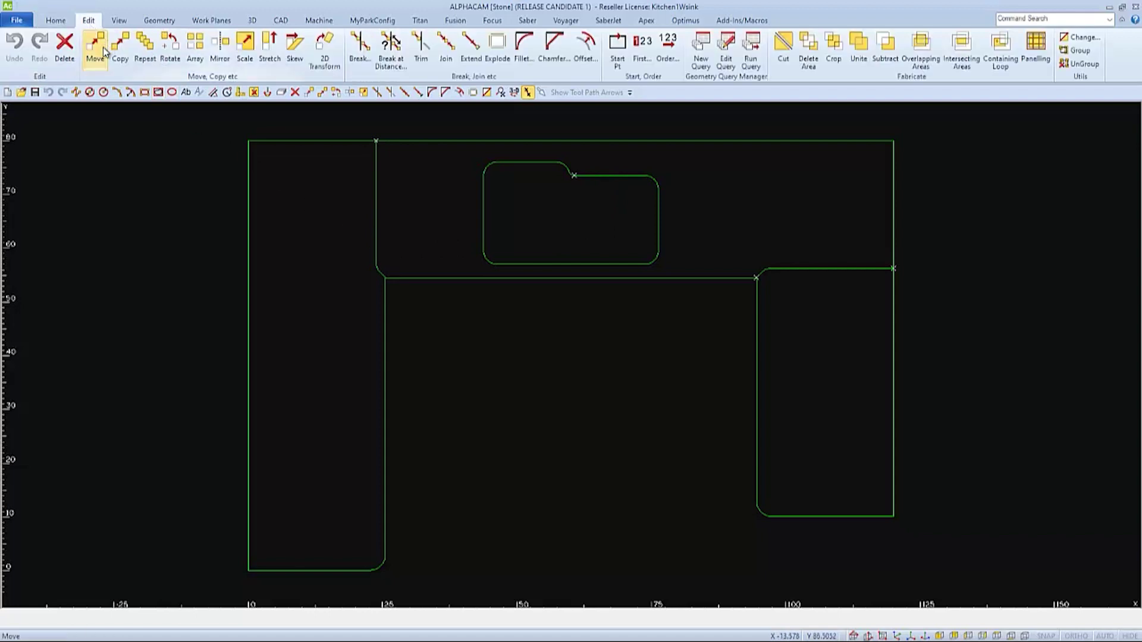
click(102, 47)
drag(431, 357, 343, 409)
right_click(344, 383)
click(344, 383)
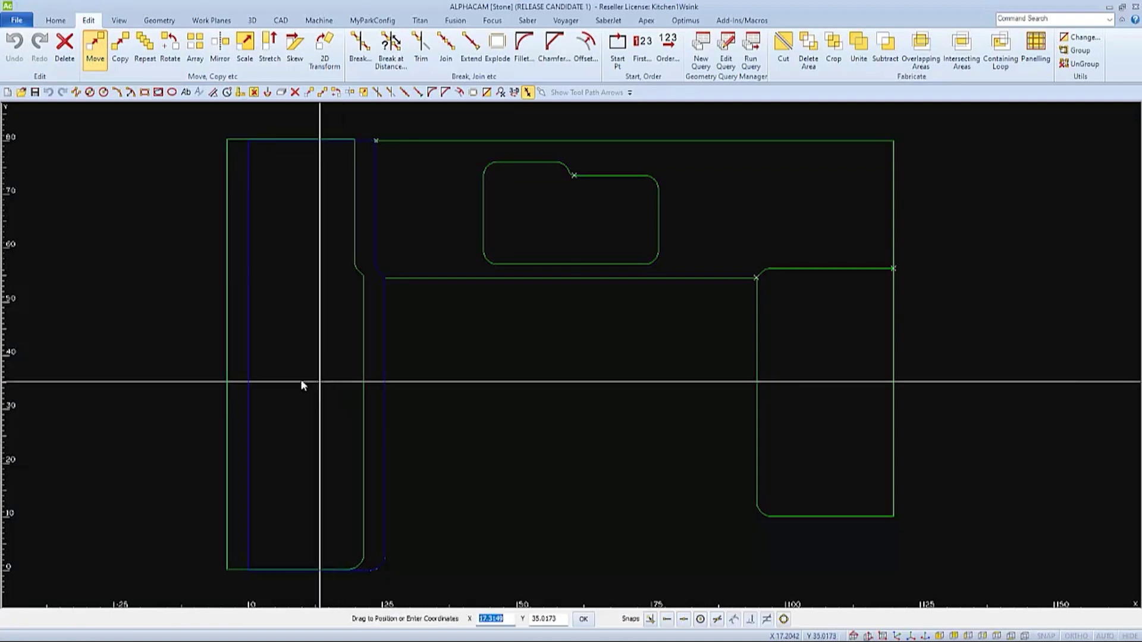
click(245, 384)
- Move the right rectangular piece down and to the right
click(757, 385)
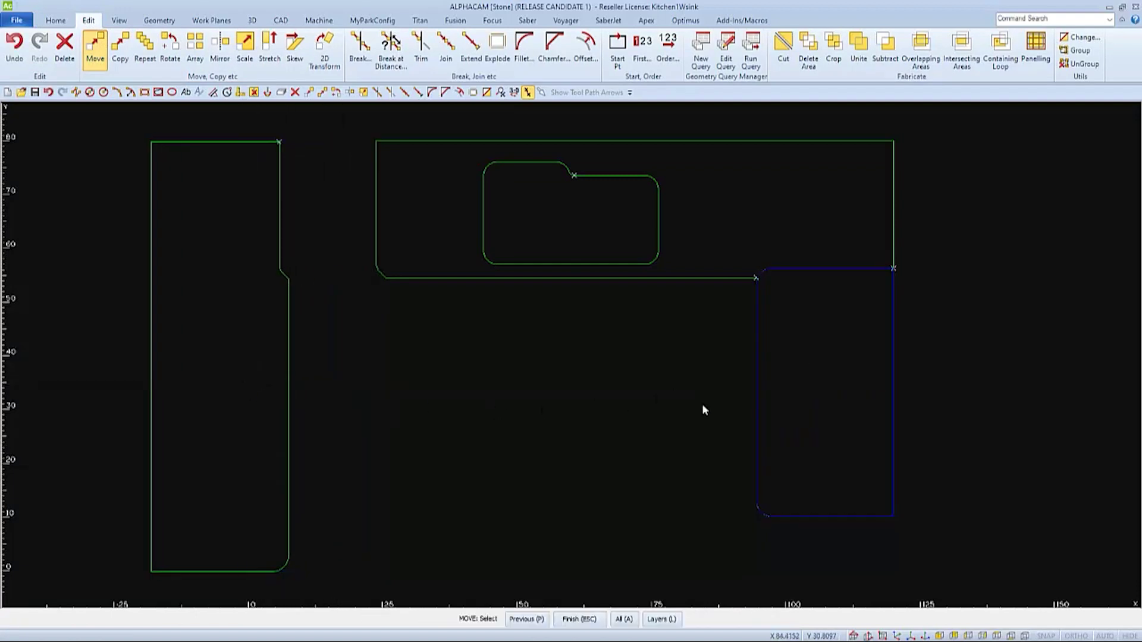
right_click(662, 405)
click(663, 405)
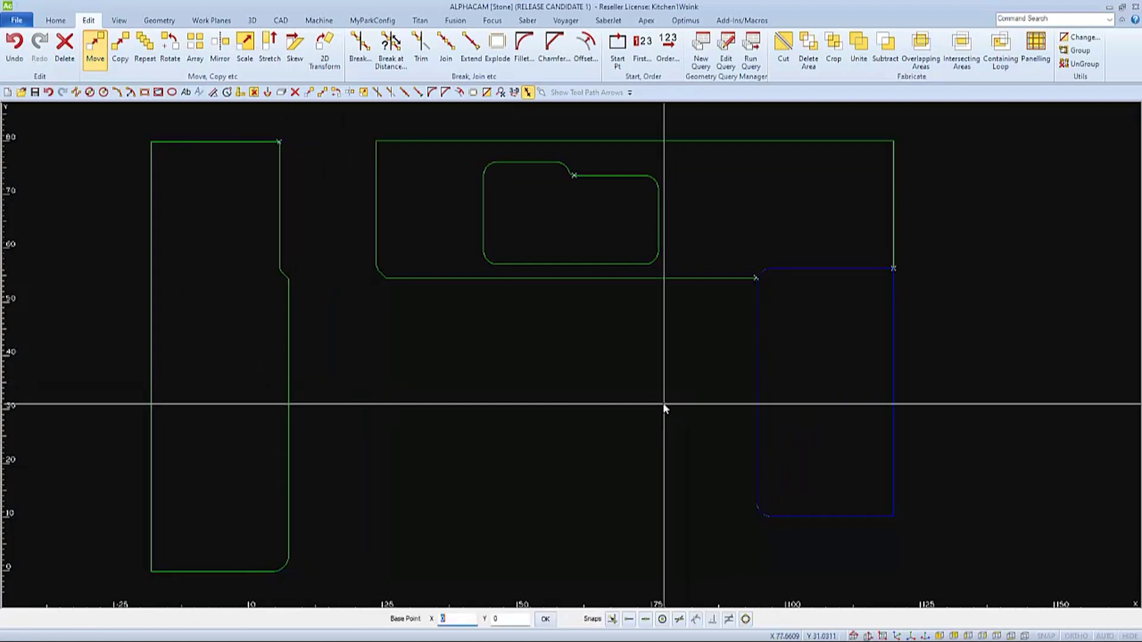
click(715, 430)
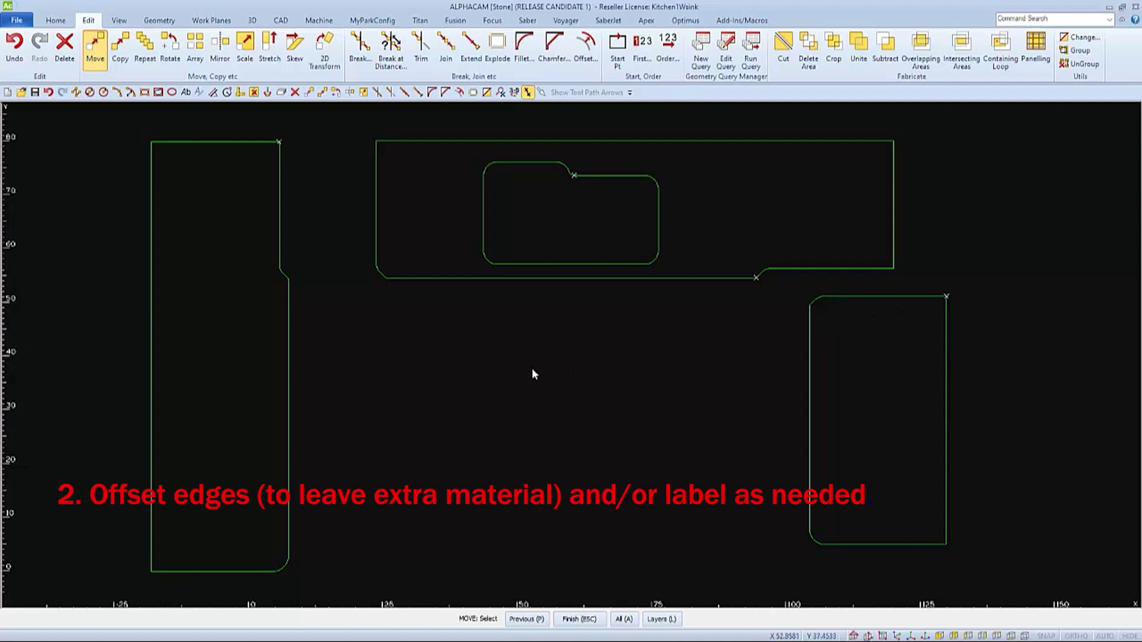
- Offset the upper, right and left piece profiles outward at the default offset distance
key(Escape)
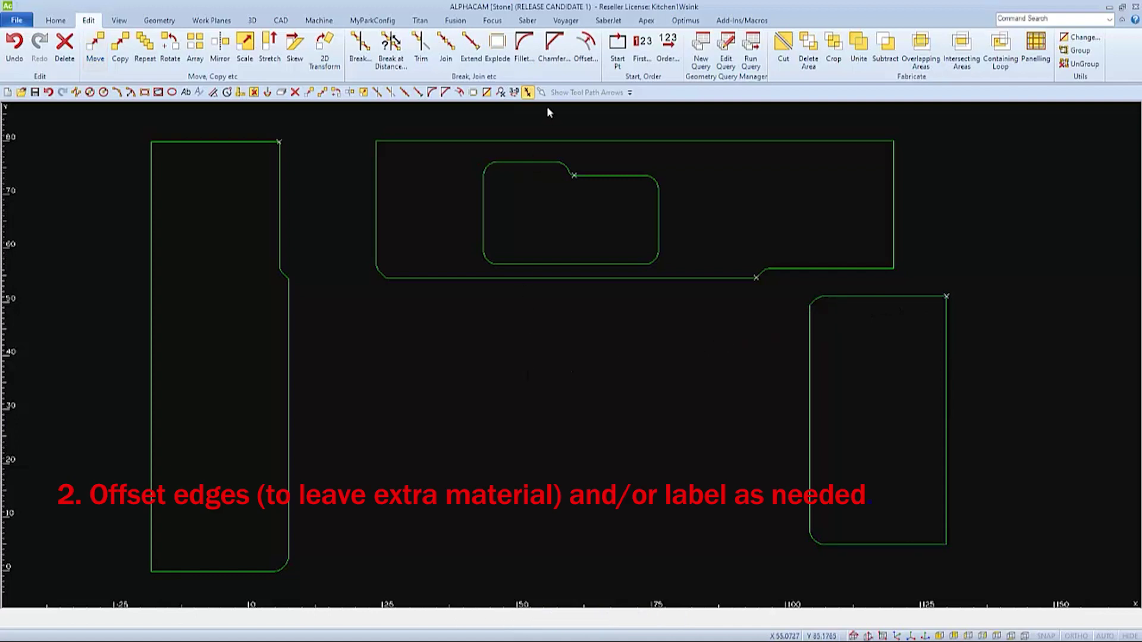
click(589, 46)
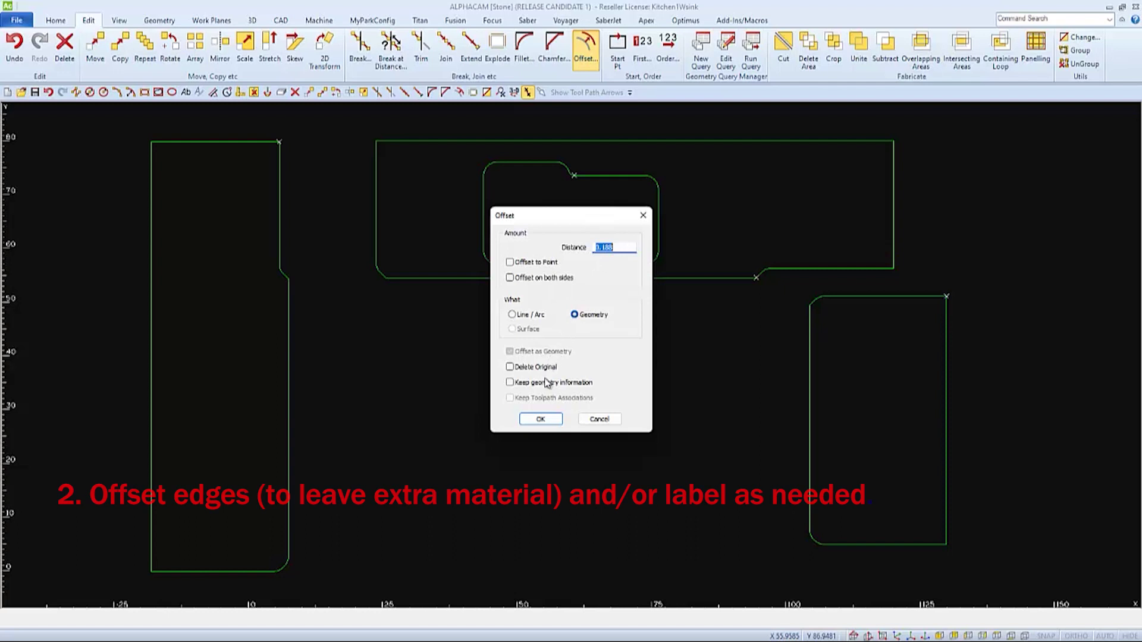
click(540, 419)
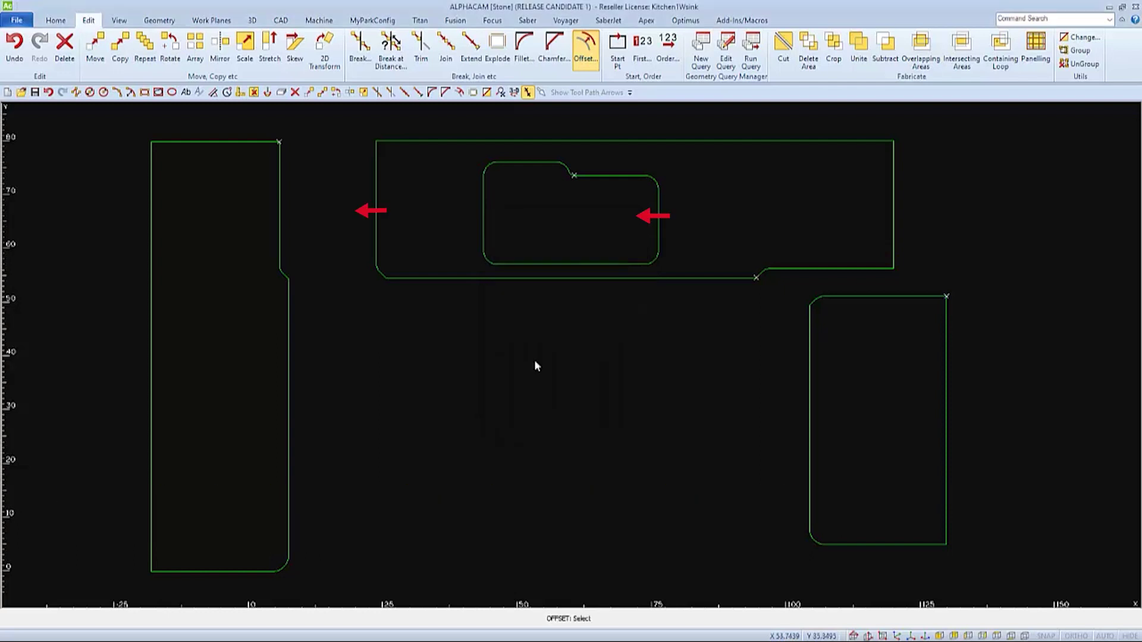
click(530, 264)
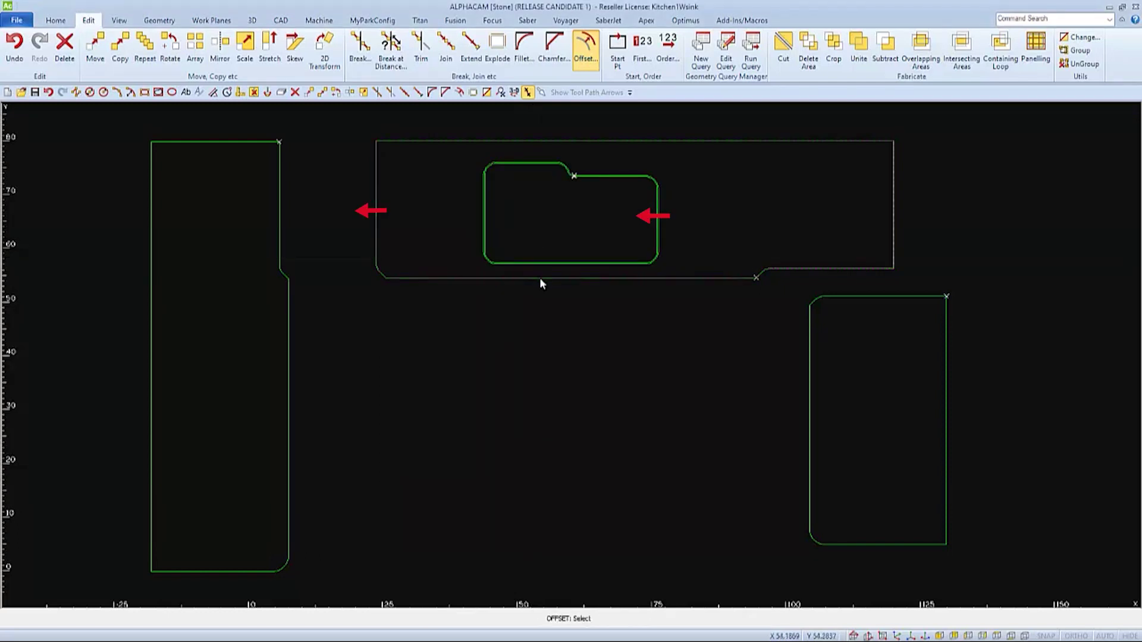
click(540, 282)
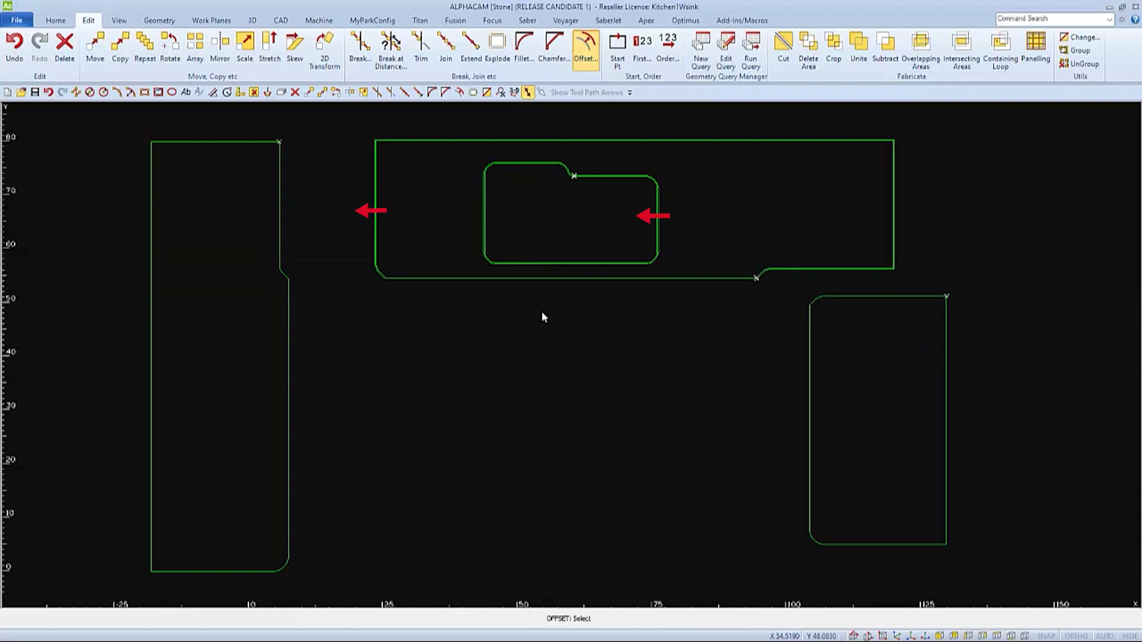
click(810, 343)
click(747, 340)
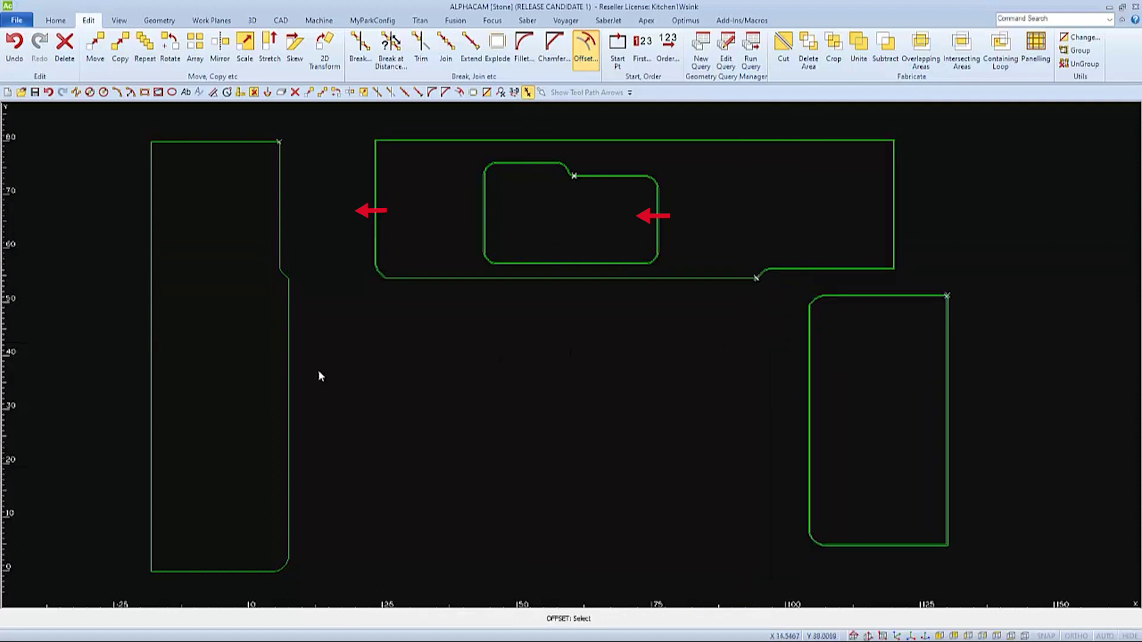
click(289, 386)
click(391, 387)
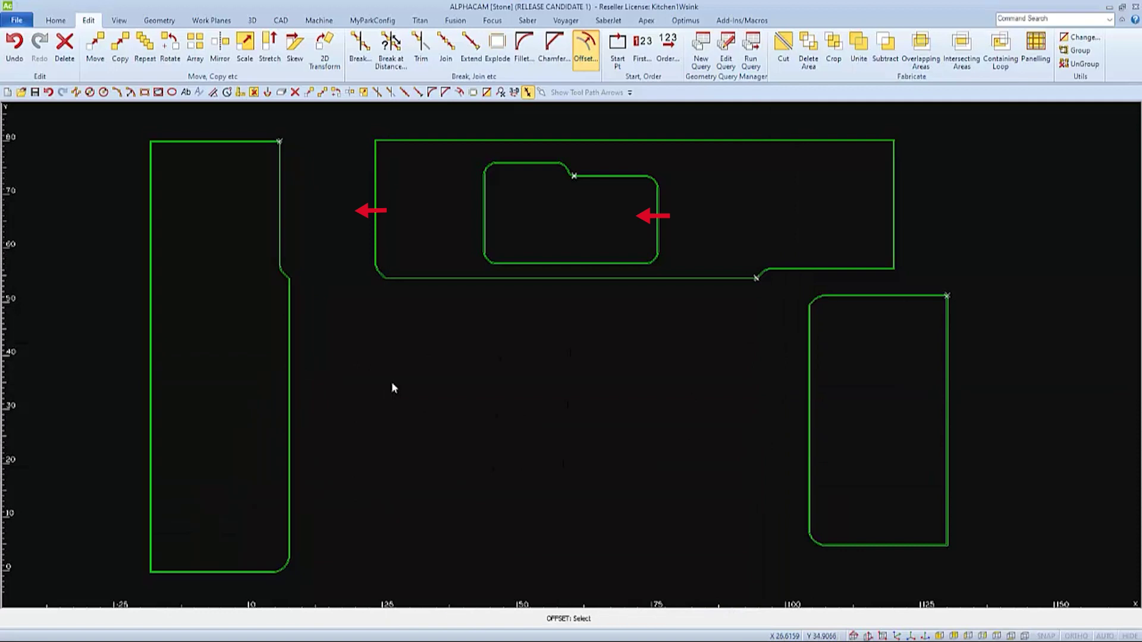
key(Escape)
- Select the four original lines of the upper, left and right pieces for deletion
click(72, 51)
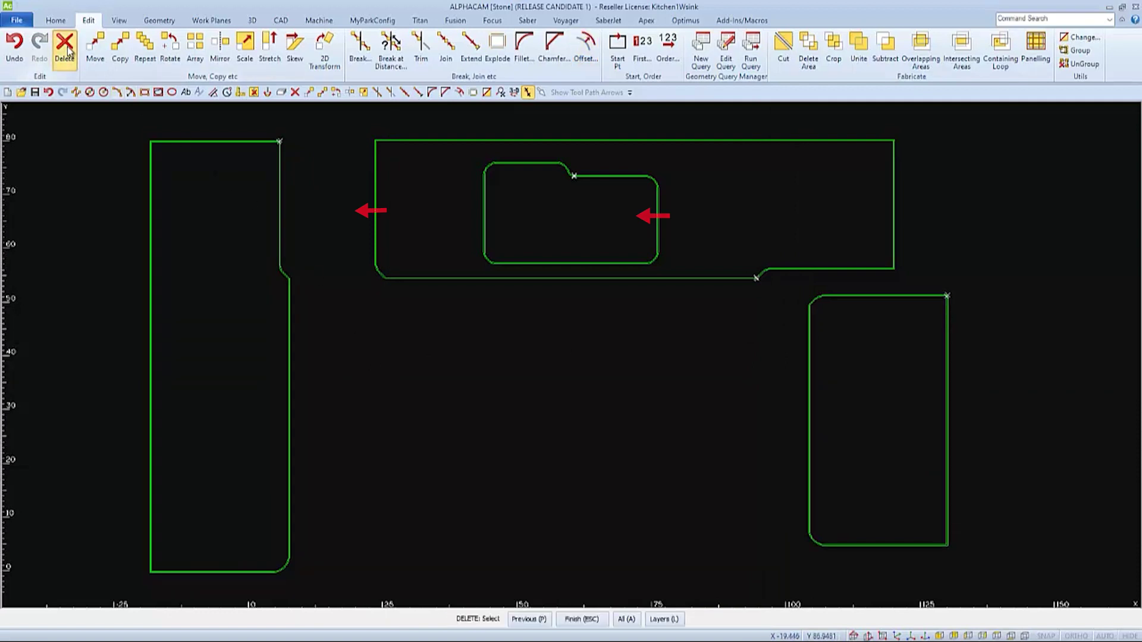
scroll(543, 276, up, 6)
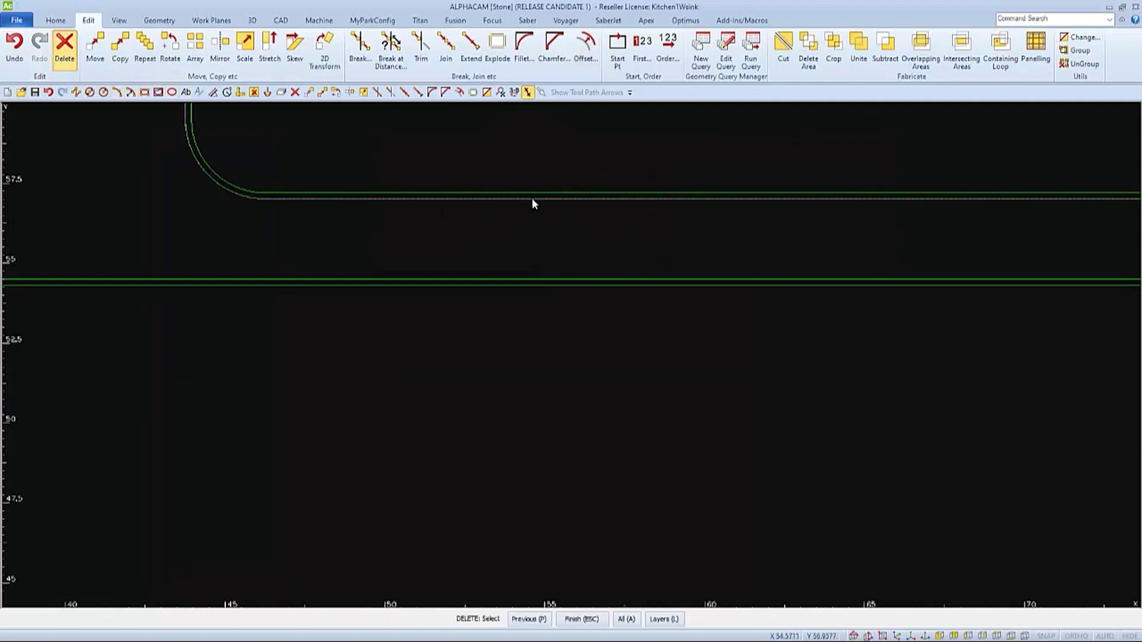
click(532, 198)
click(545, 278)
scroll(518, 270, down, 5)
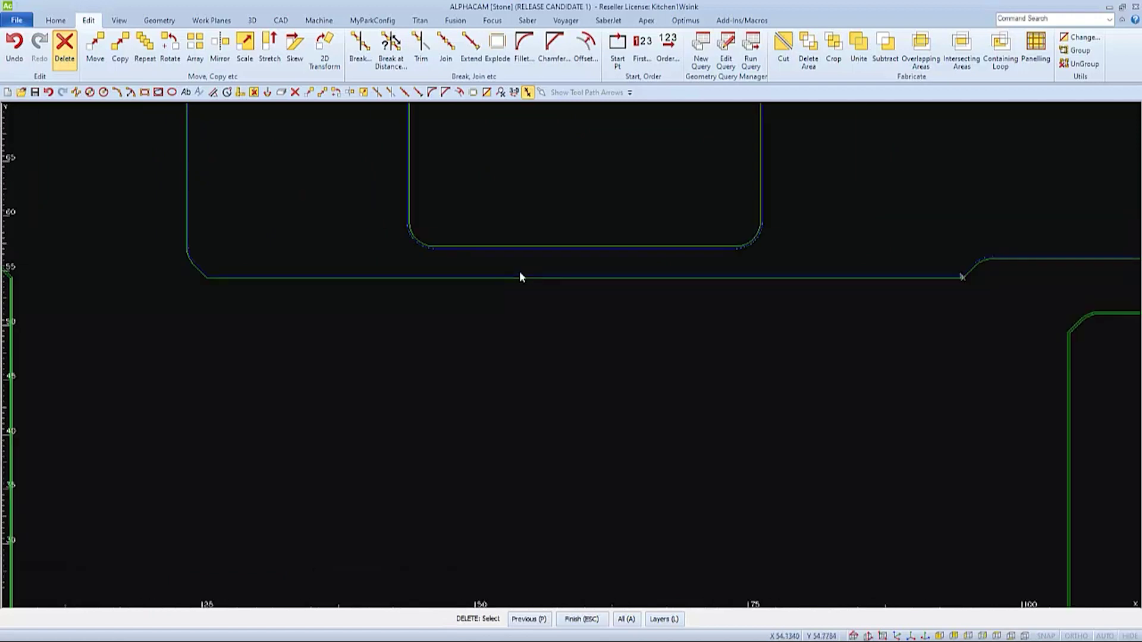
scroll(149, 273, up, 2)
click(169, 275)
scroll(169, 274, down, 3)
scroll(714, 318, up, 3)
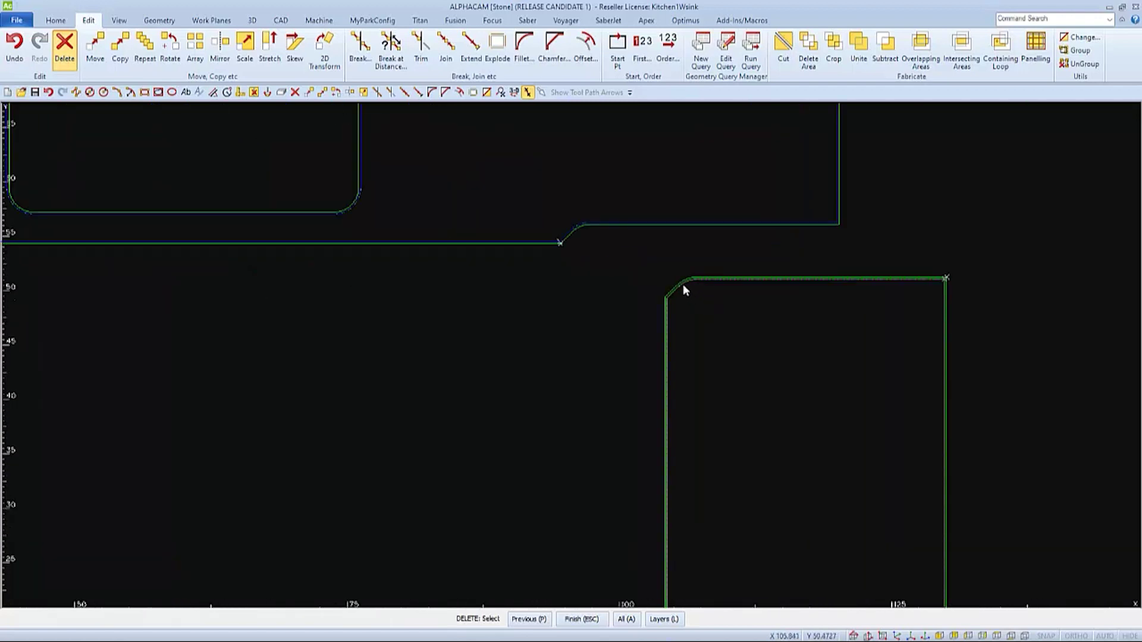
click(687, 291)
- Confirm deleting the four selected original geometries
key(Escape)
click(534, 353)
scroll(543, 351, down, 2)
scroll(542, 355, down, 2)
key(Escape)
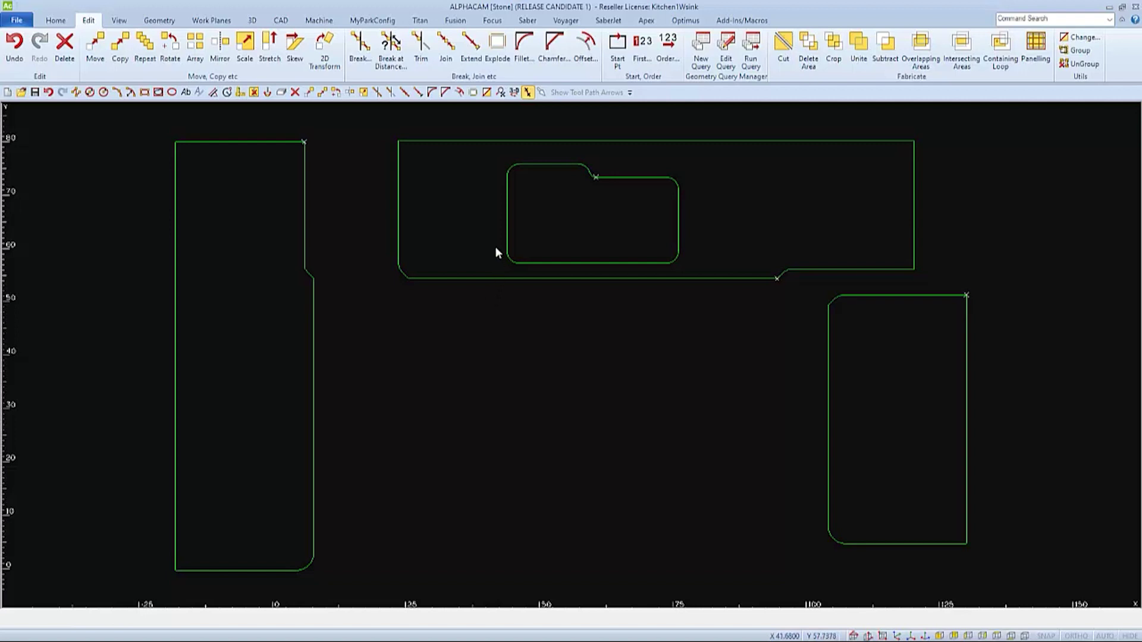
- Select Saber Jet as the machine profile from the SaberJet tab
click(607, 21)
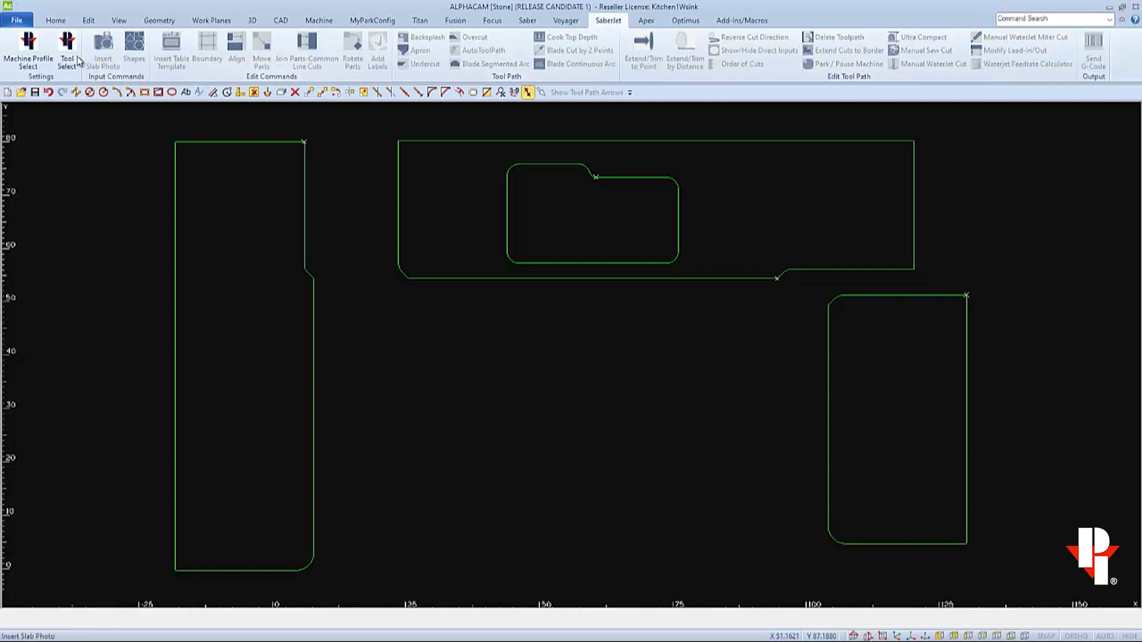
click(36, 50)
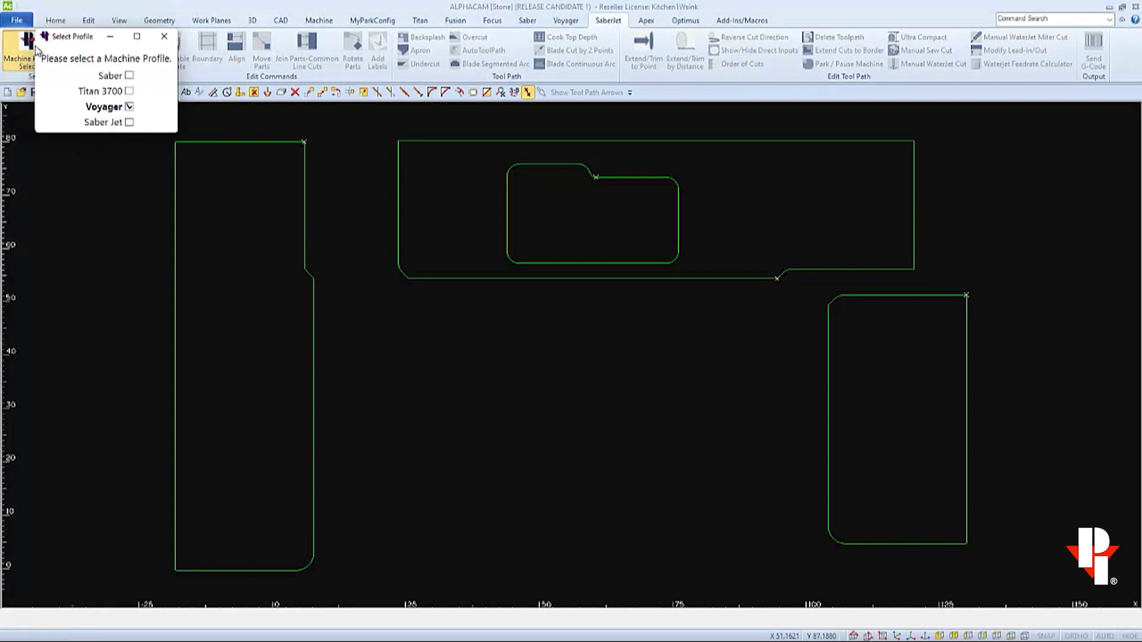
click(129, 122)
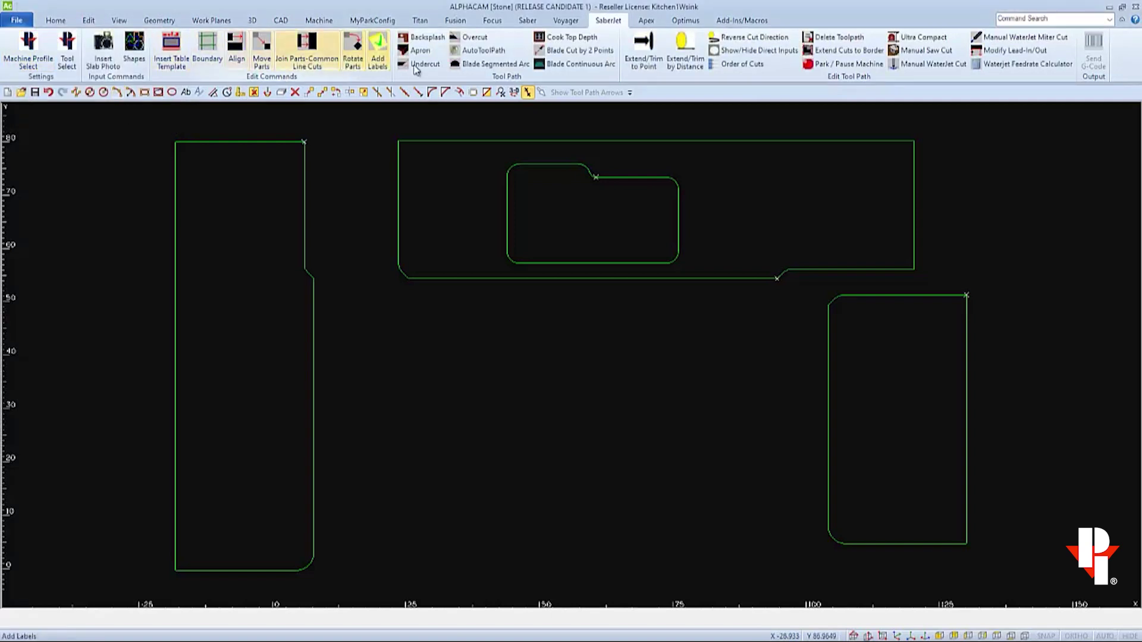
- Label the four joining edges between the upper, left and right pieces as Seam
click(378, 59)
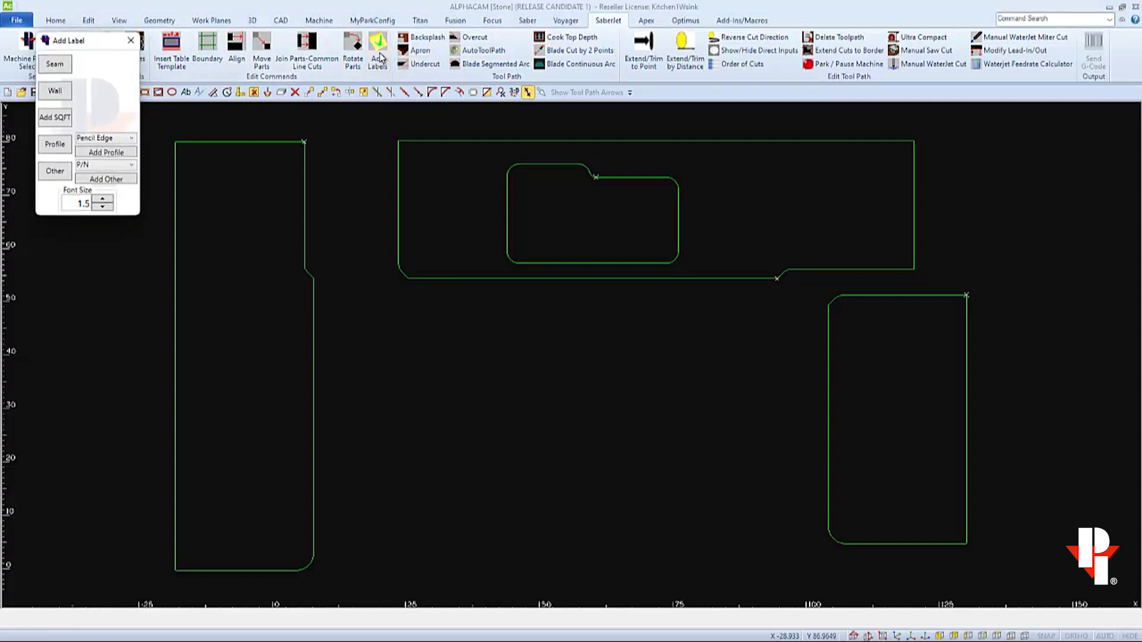
drag(96, 46, 453, 317)
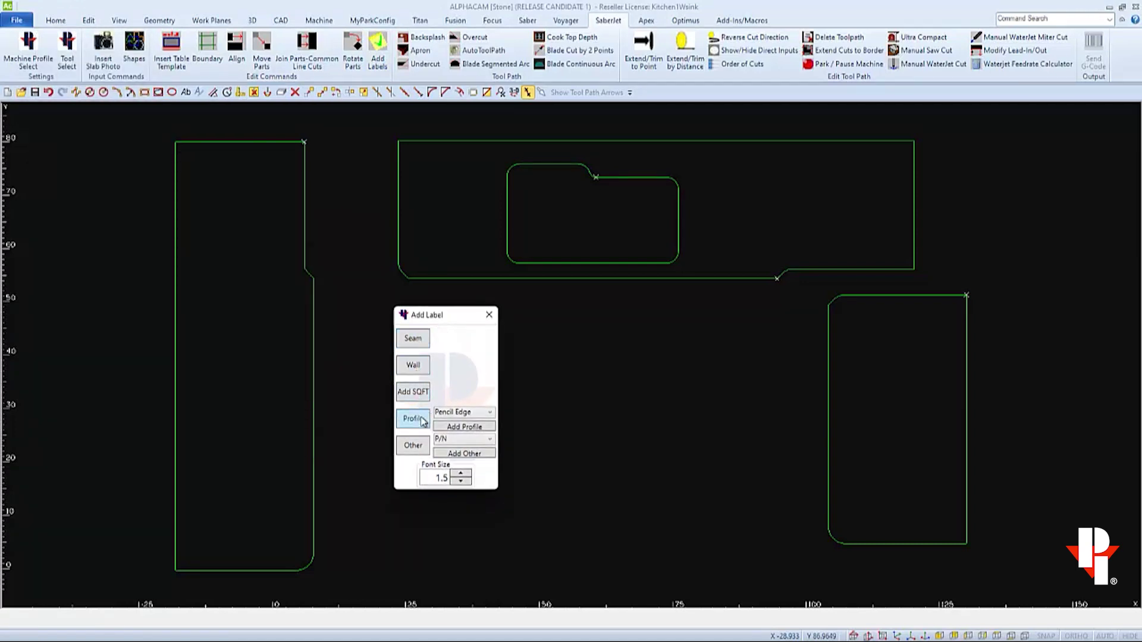
click(423, 340)
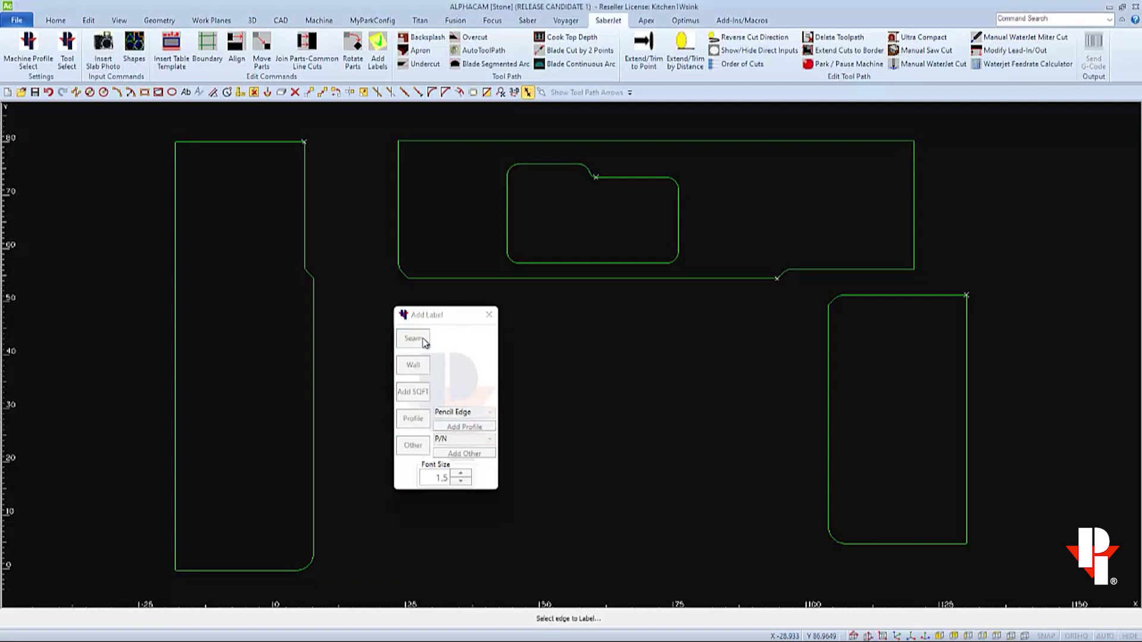
click(396, 210)
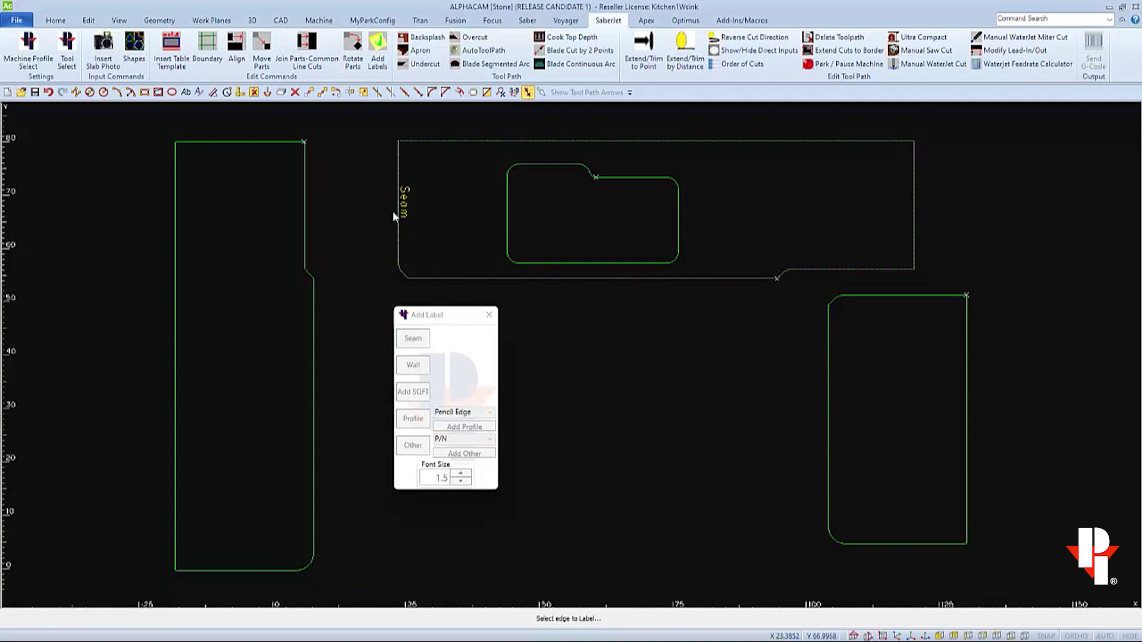
click(304, 226)
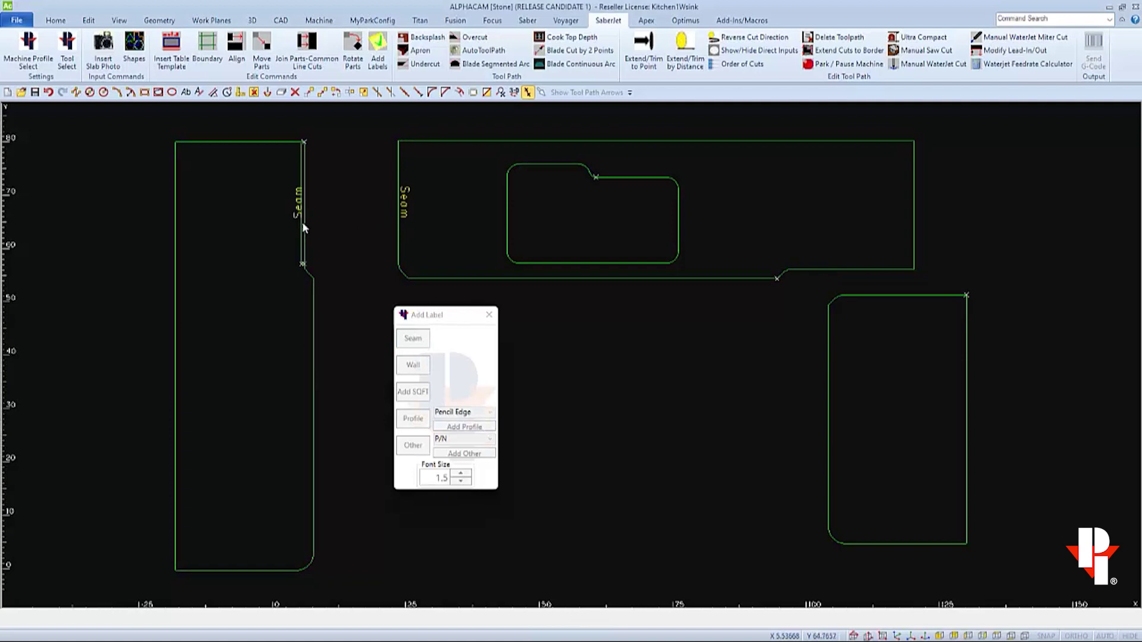
click(858, 272)
click(897, 296)
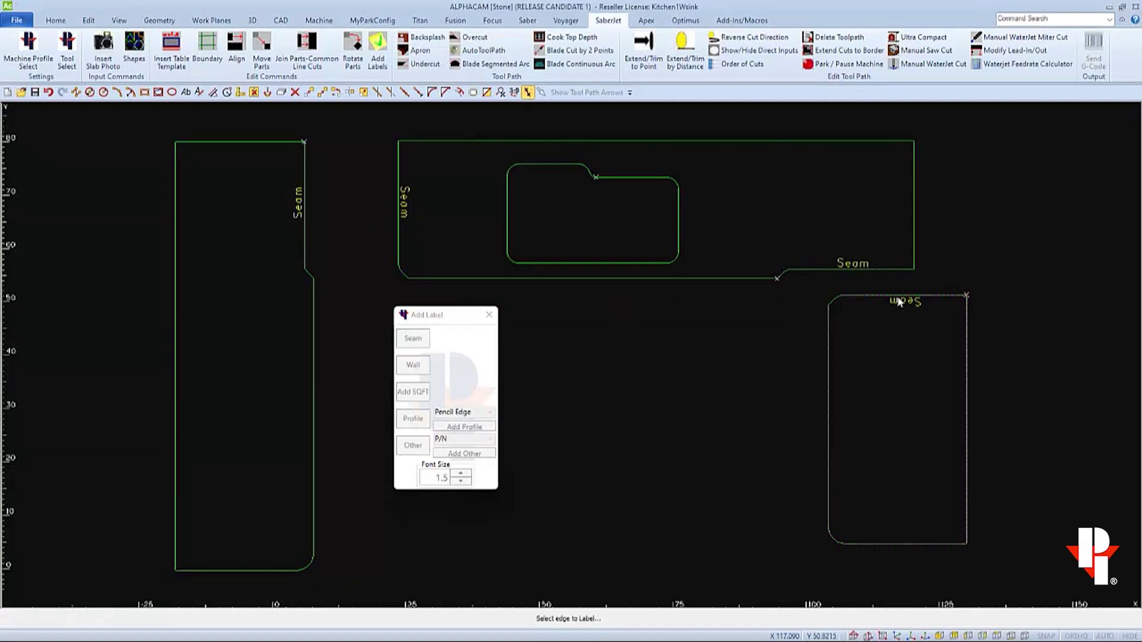
right_click(618, 375)
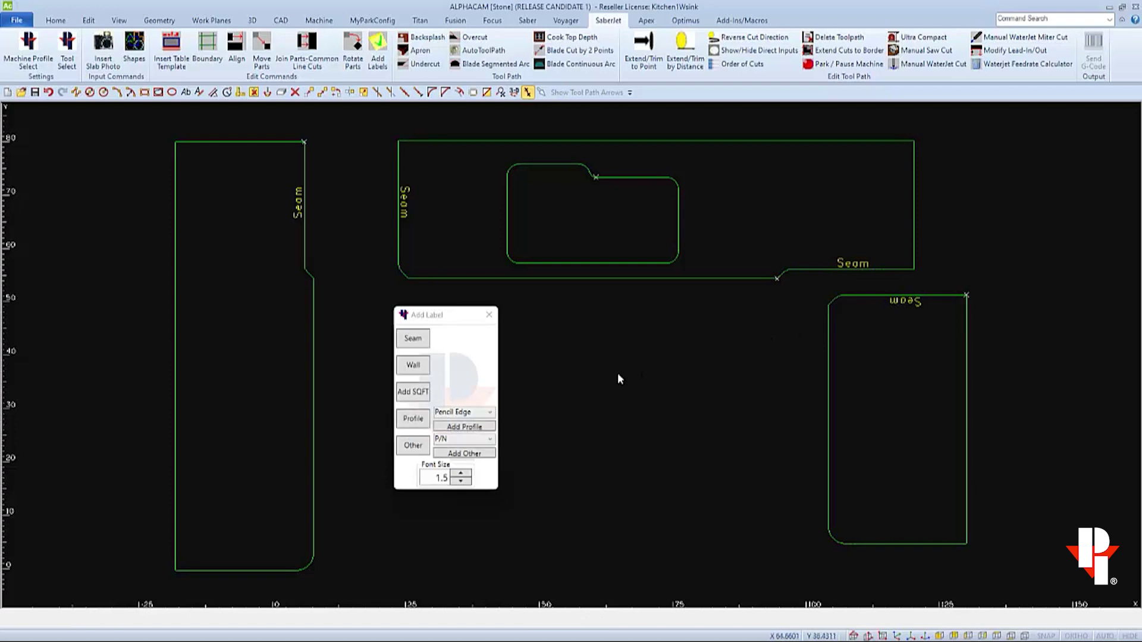
- Label the five back and outer edges of the pieces as Wall
click(427, 369)
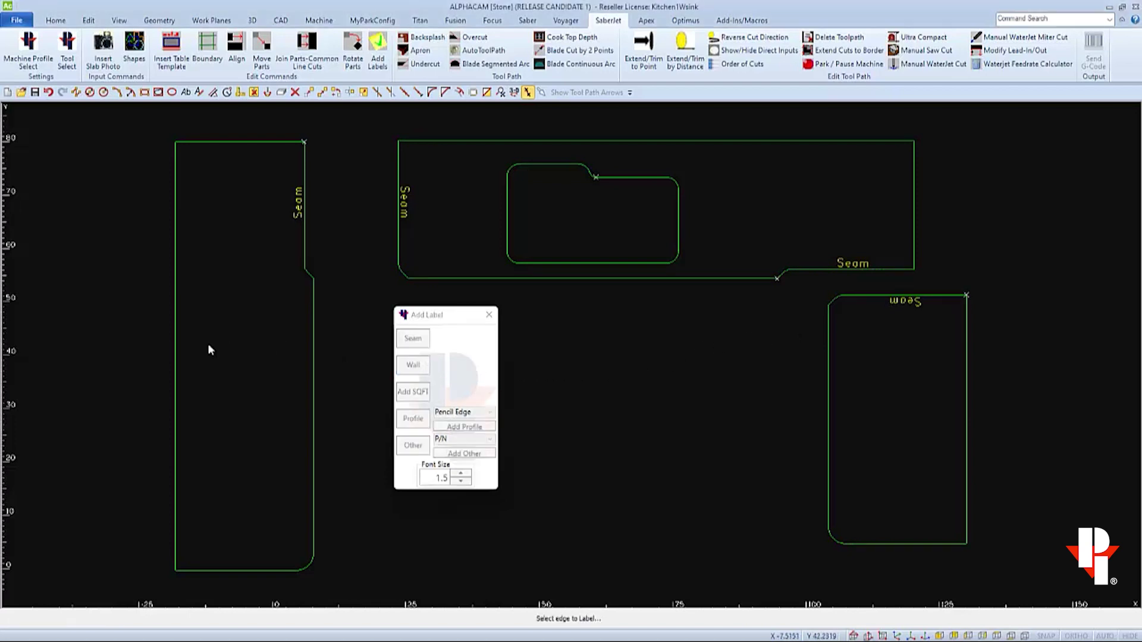
click(175, 349)
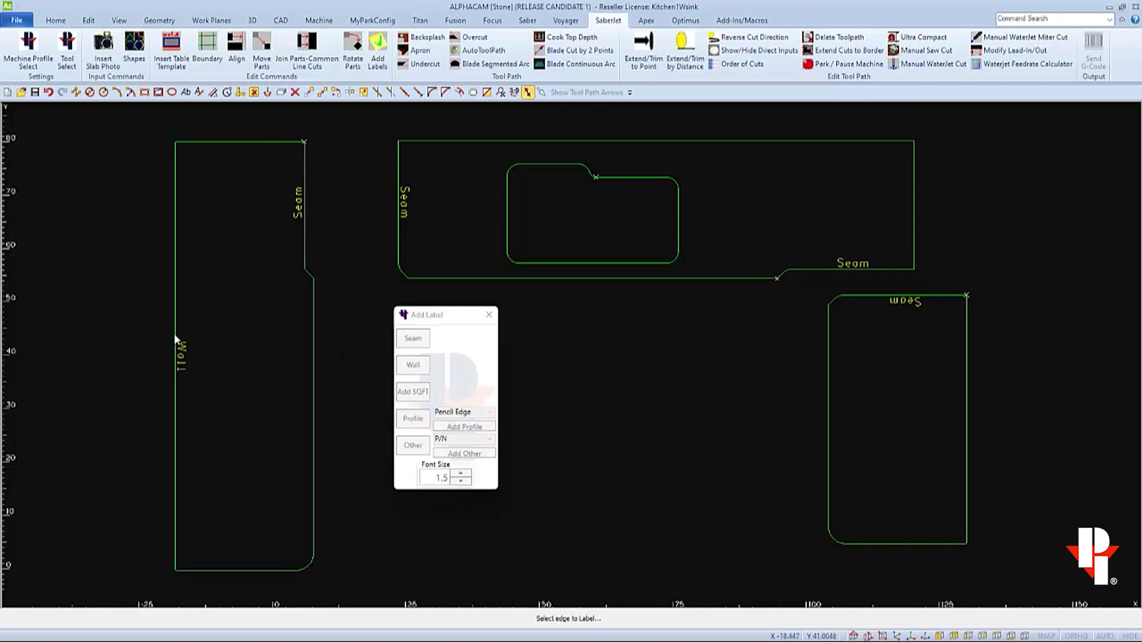
click(242, 142)
click(537, 140)
click(914, 196)
click(968, 407)
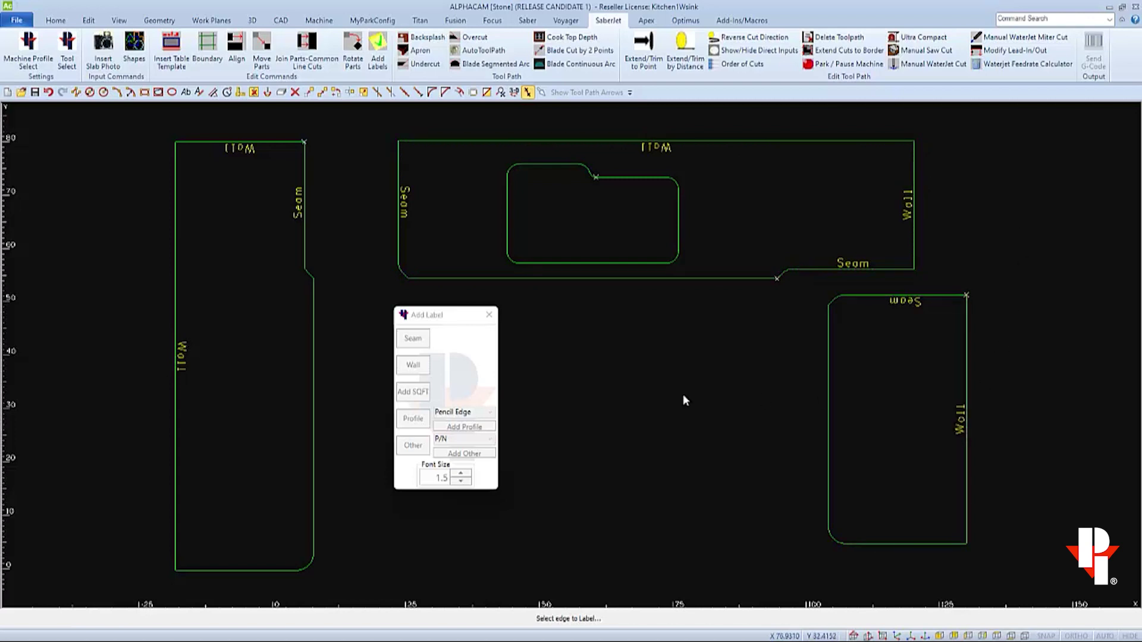
- Choose the Eased profile and label the five exposed front edges of the three pieces
right_click(684, 396)
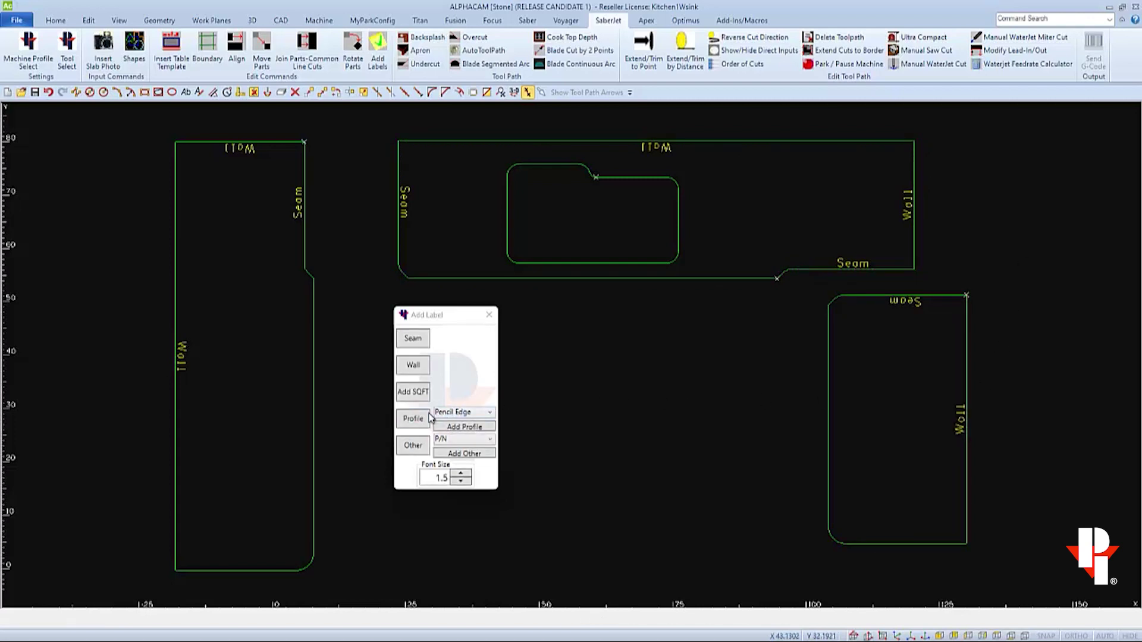
click(491, 413)
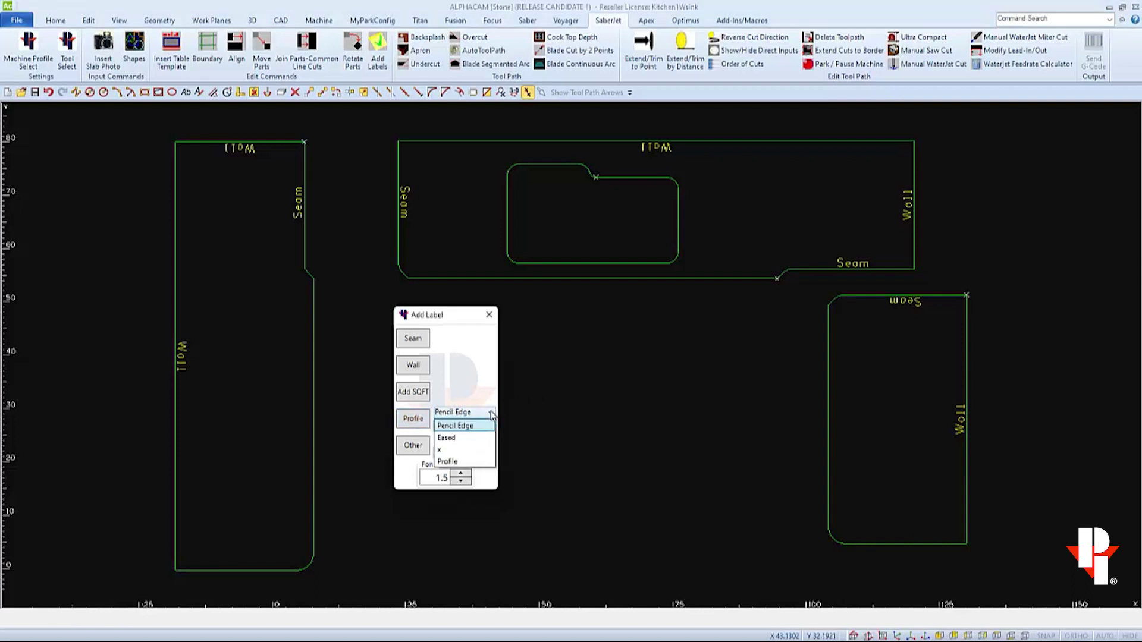
click(461, 438)
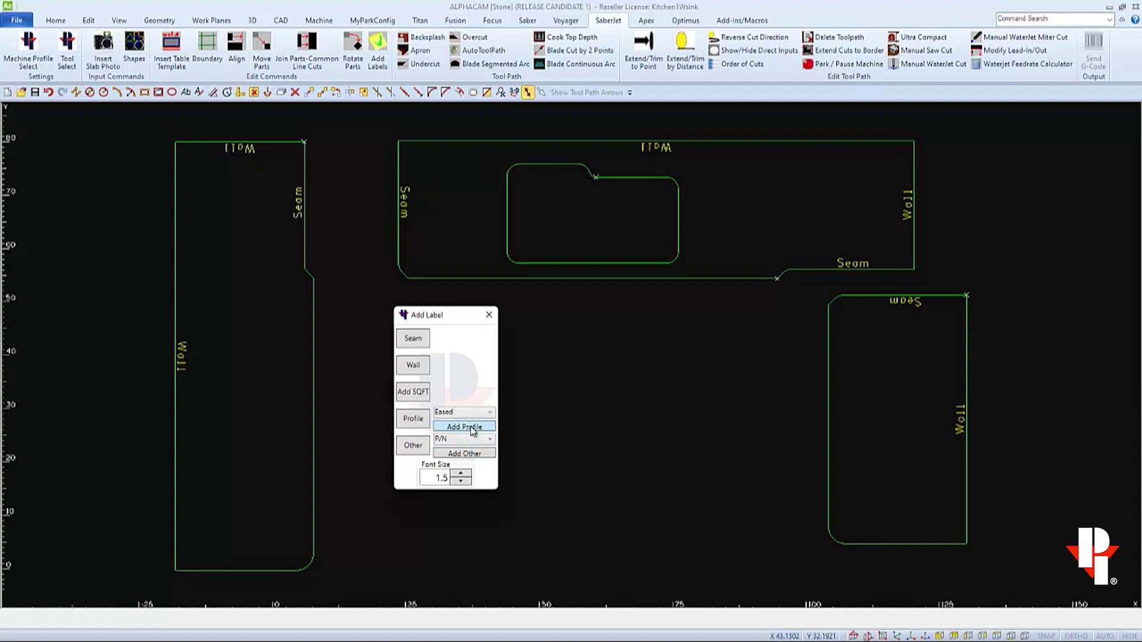
click(413, 419)
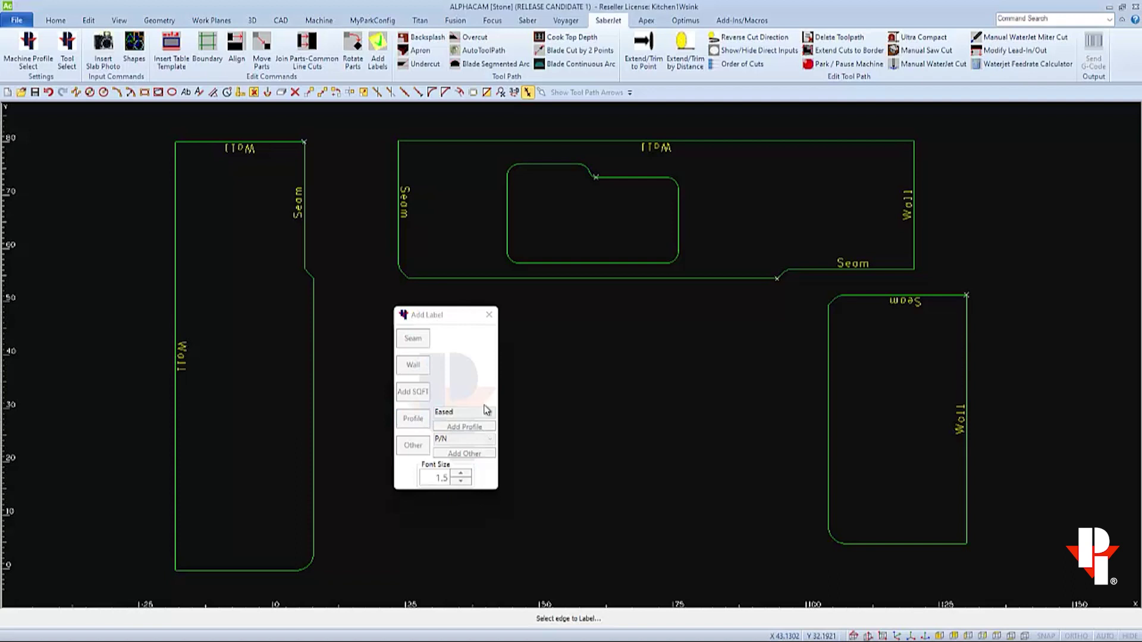
click(604, 278)
click(828, 422)
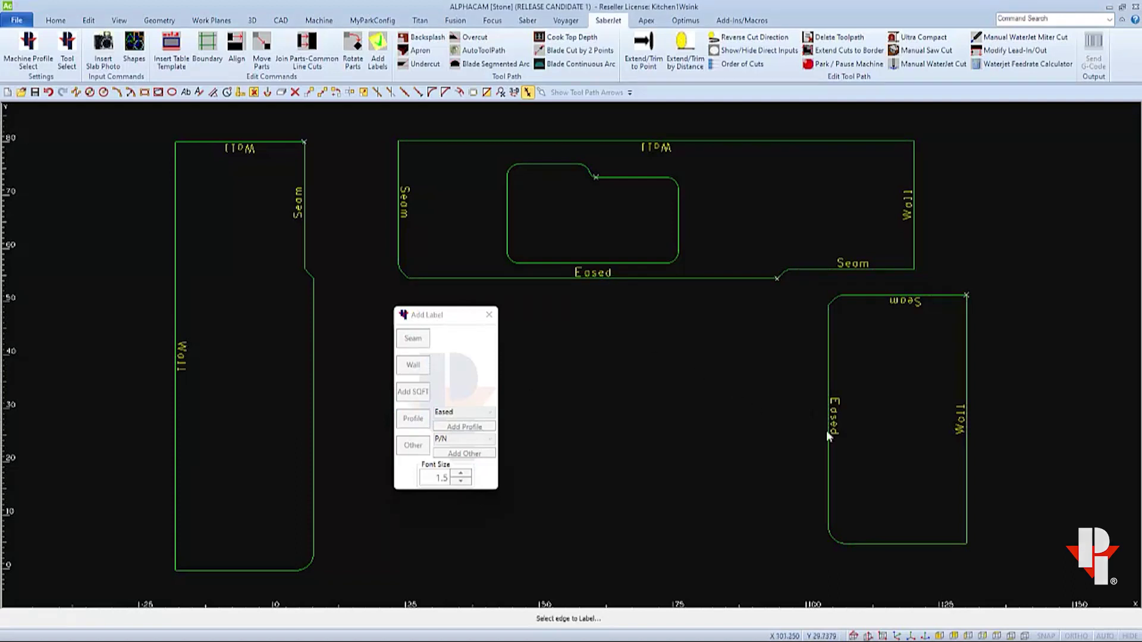
click(901, 542)
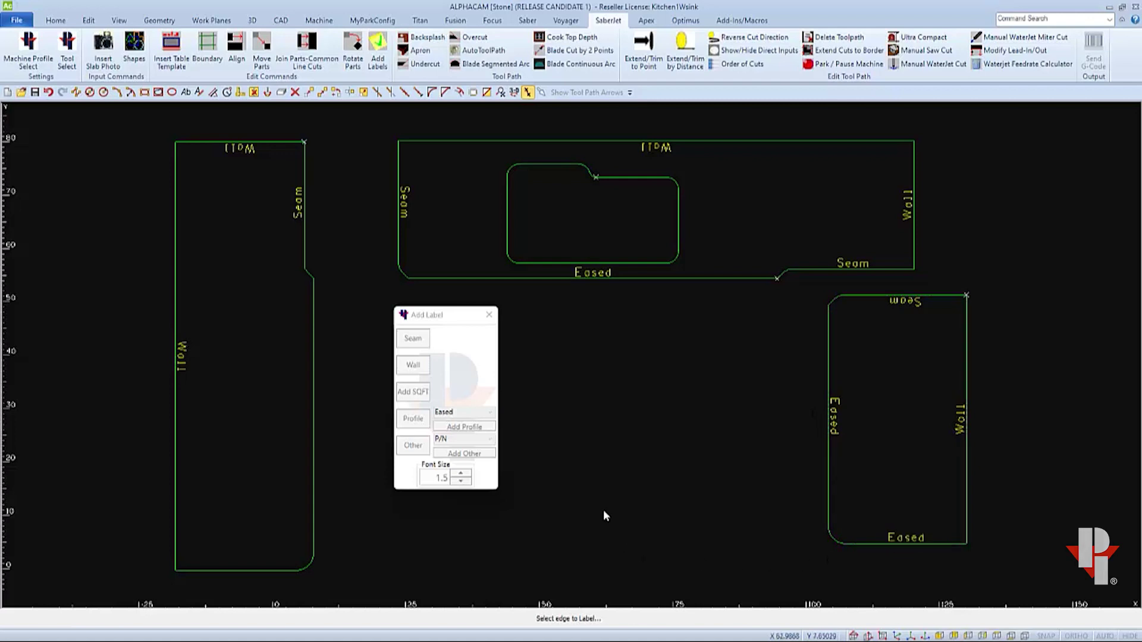
click(314, 448)
click(230, 569)
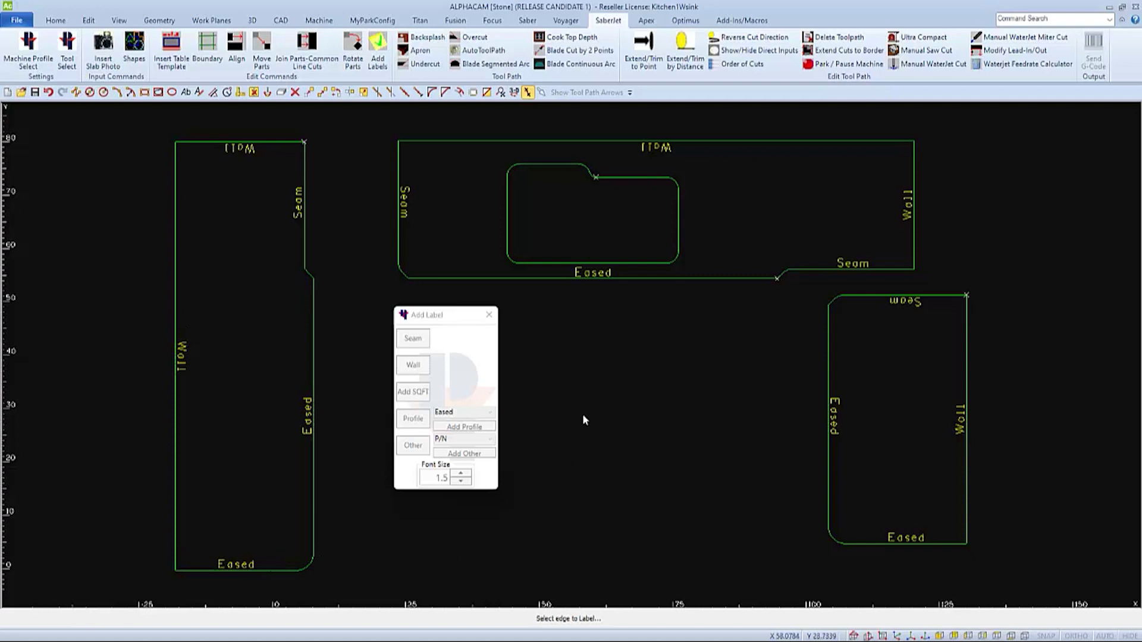
key(Escape)
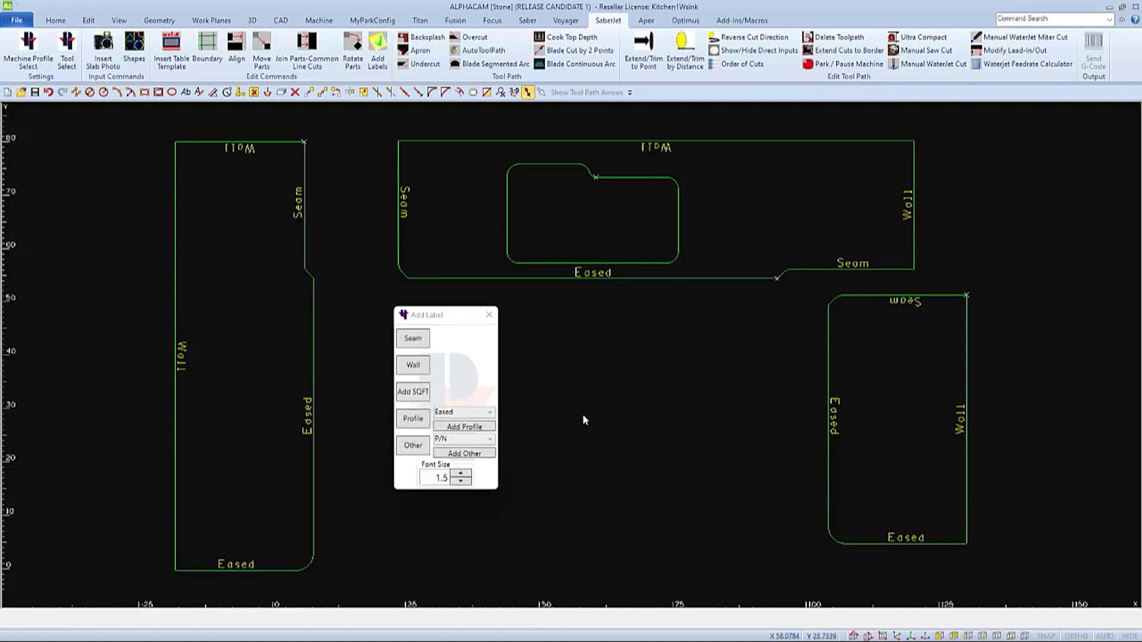
- Window-select all labeled countertop parts and move them to the left of X0
click(489, 315)
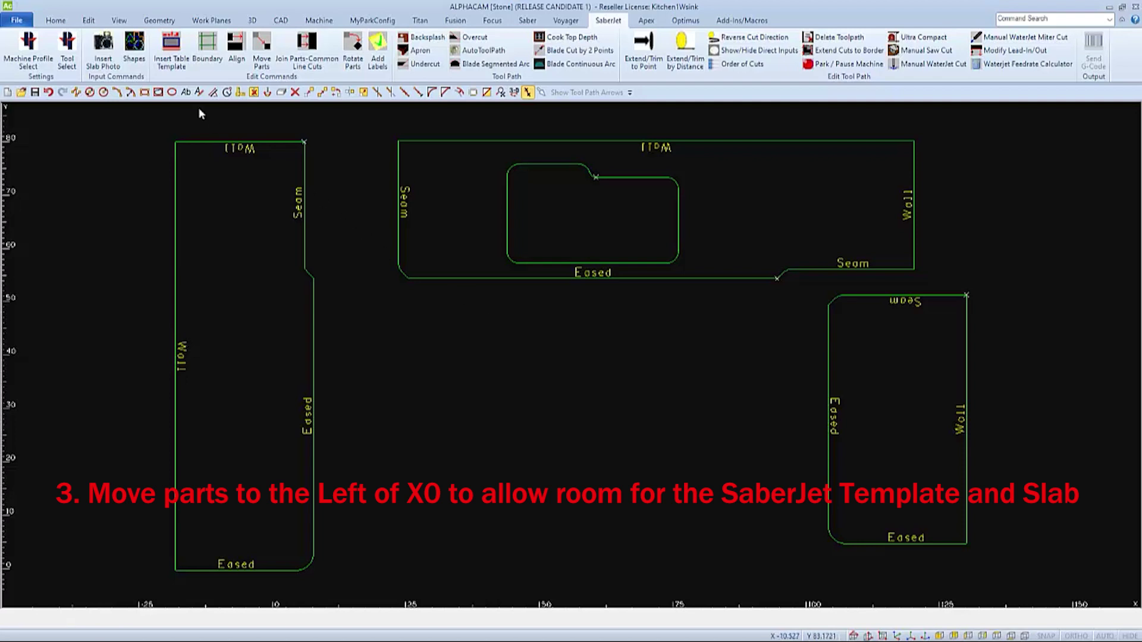
click(92, 21)
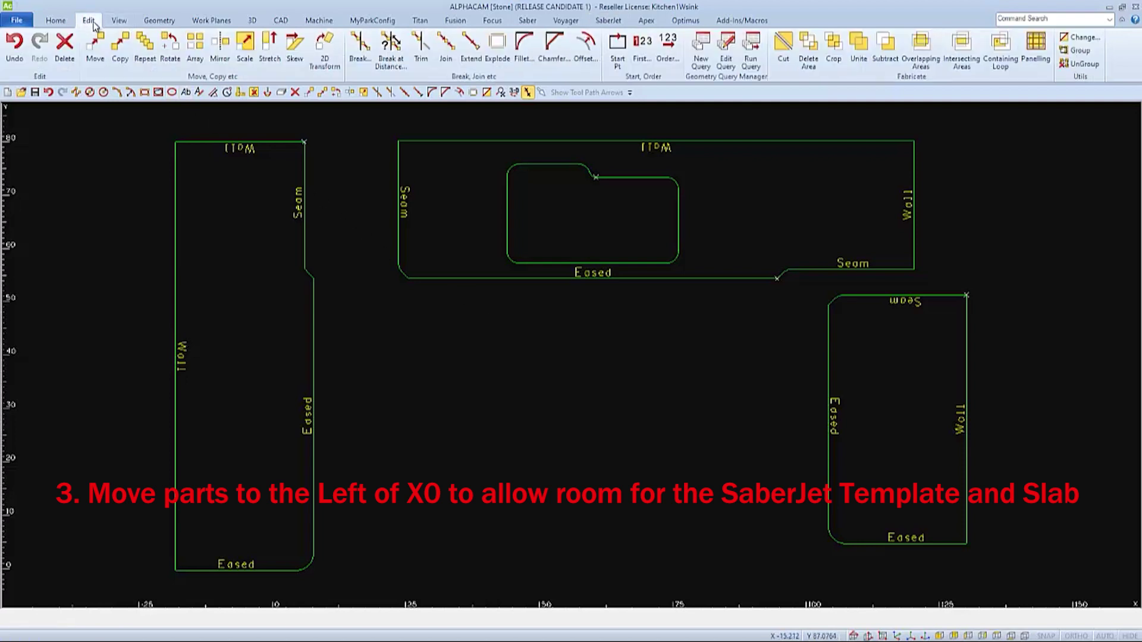
click(105, 51)
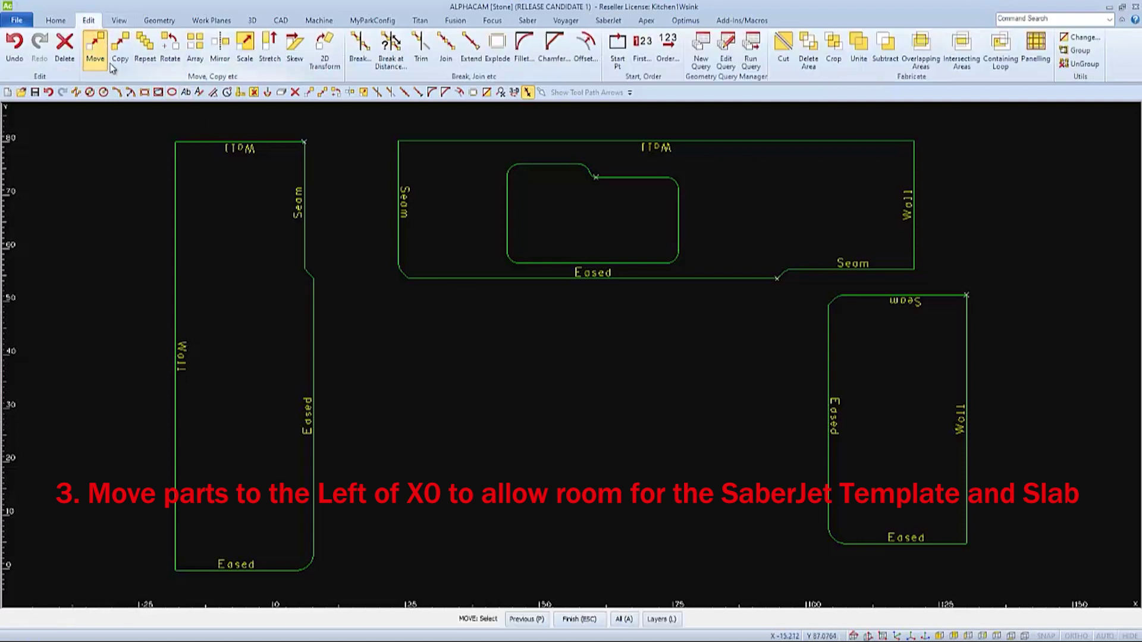
click(127, 117)
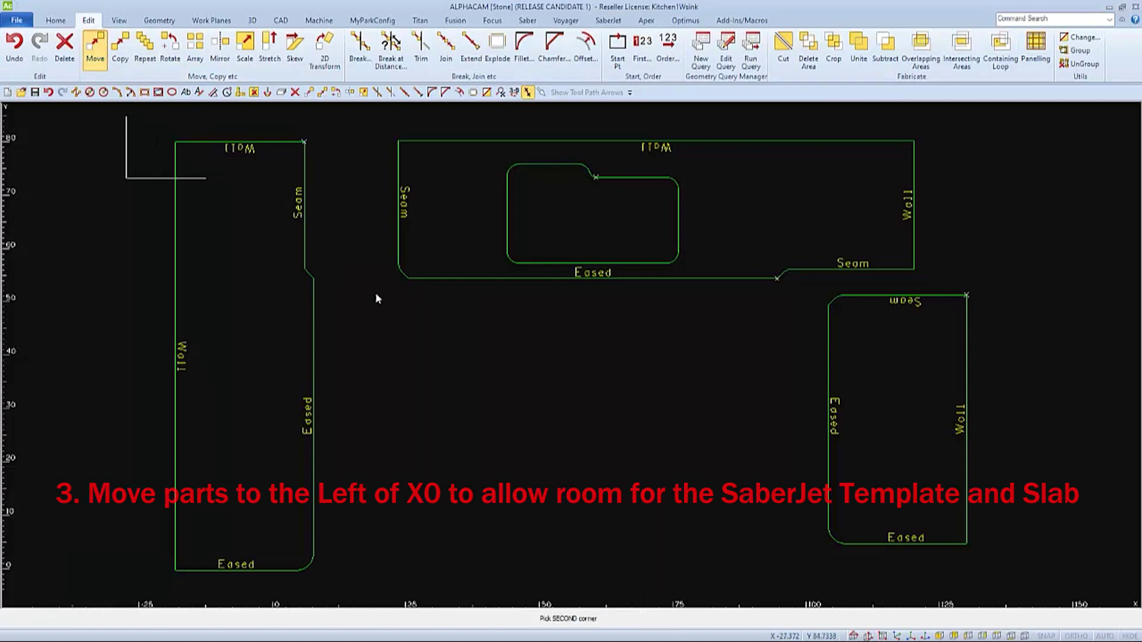
click(1042, 605)
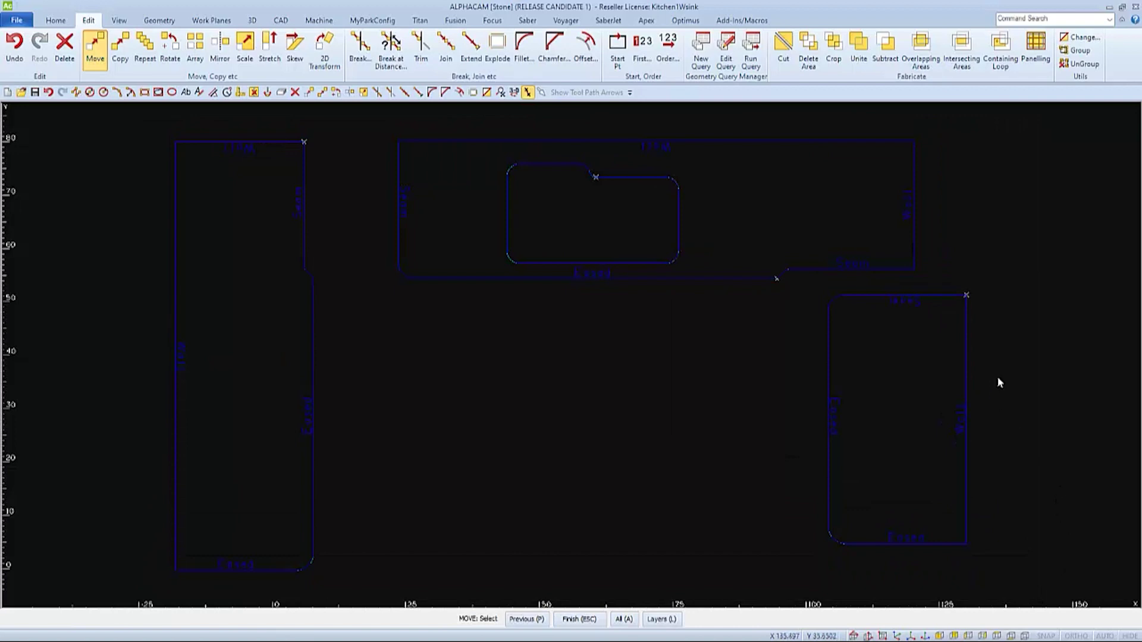
key(Escape)
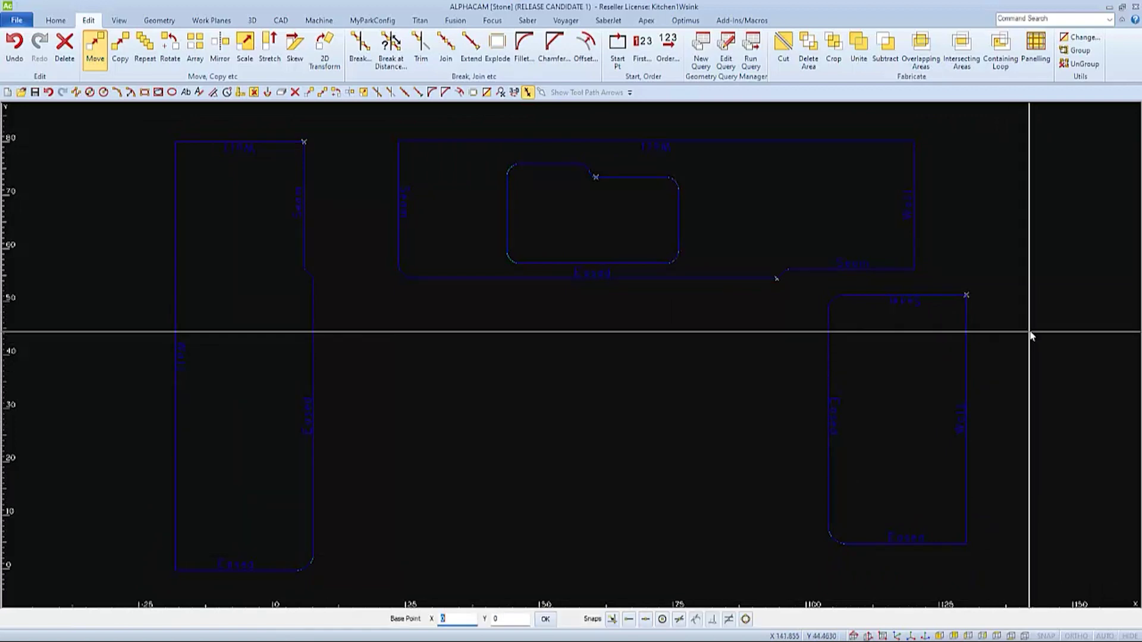
click(1029, 333)
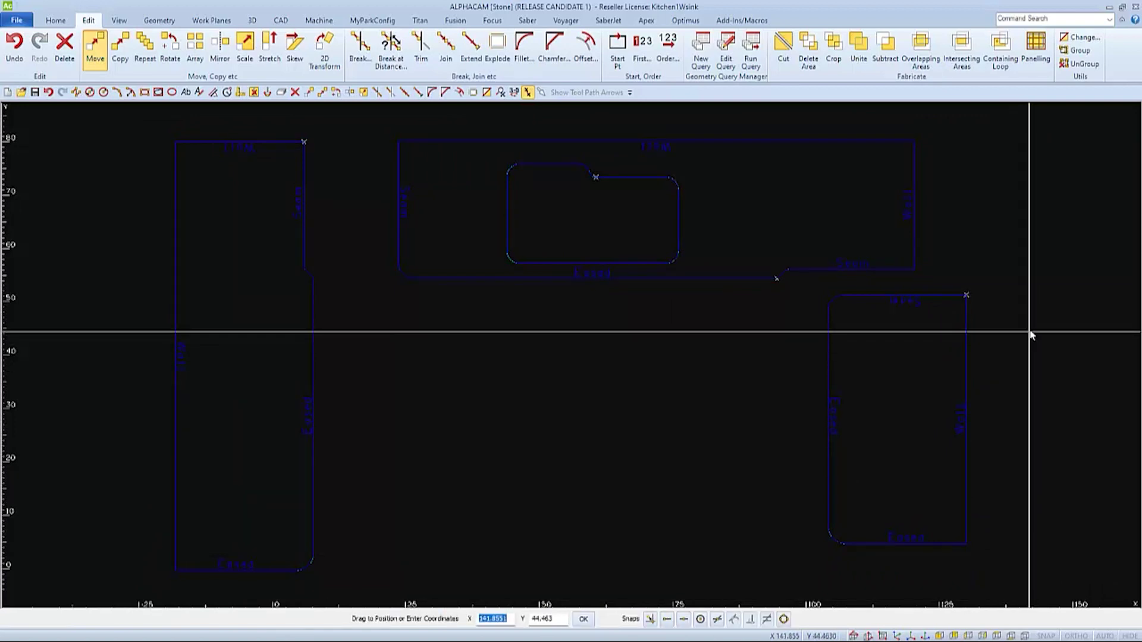
click(271, 333)
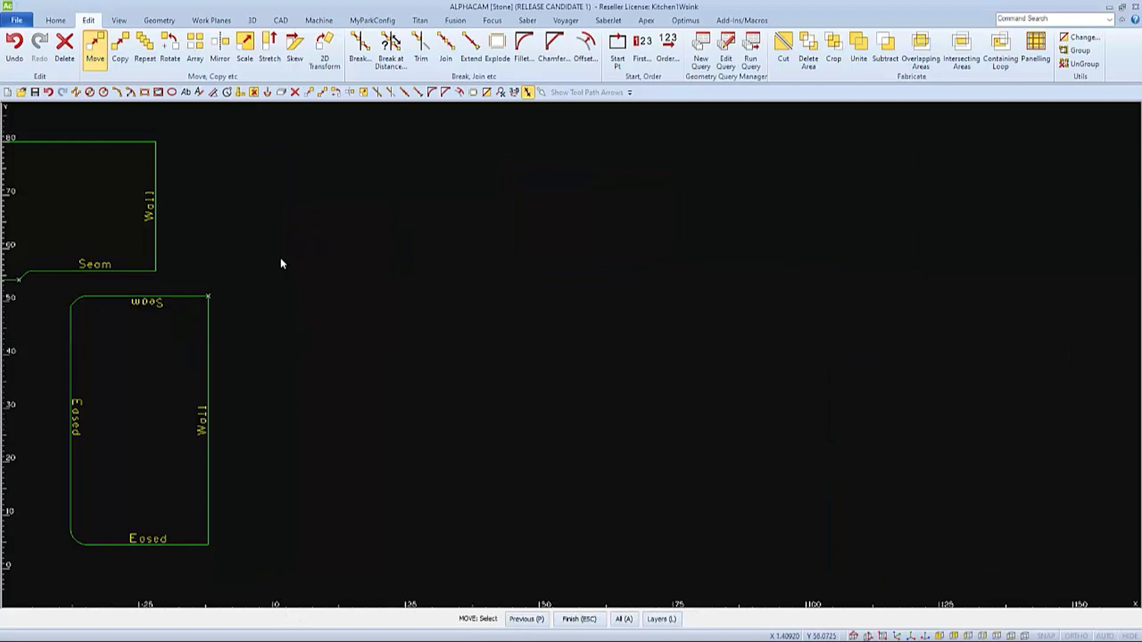
key(Escape)
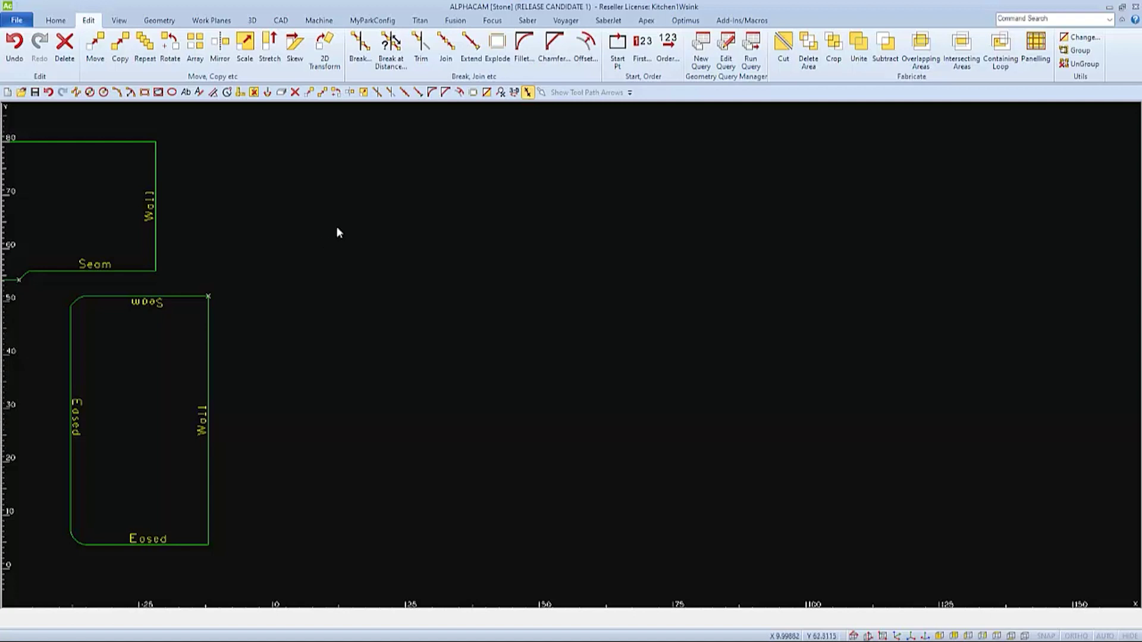
- Insert the cutting table template with blade and waterjet limits and its legend at the origin
click(600, 24)
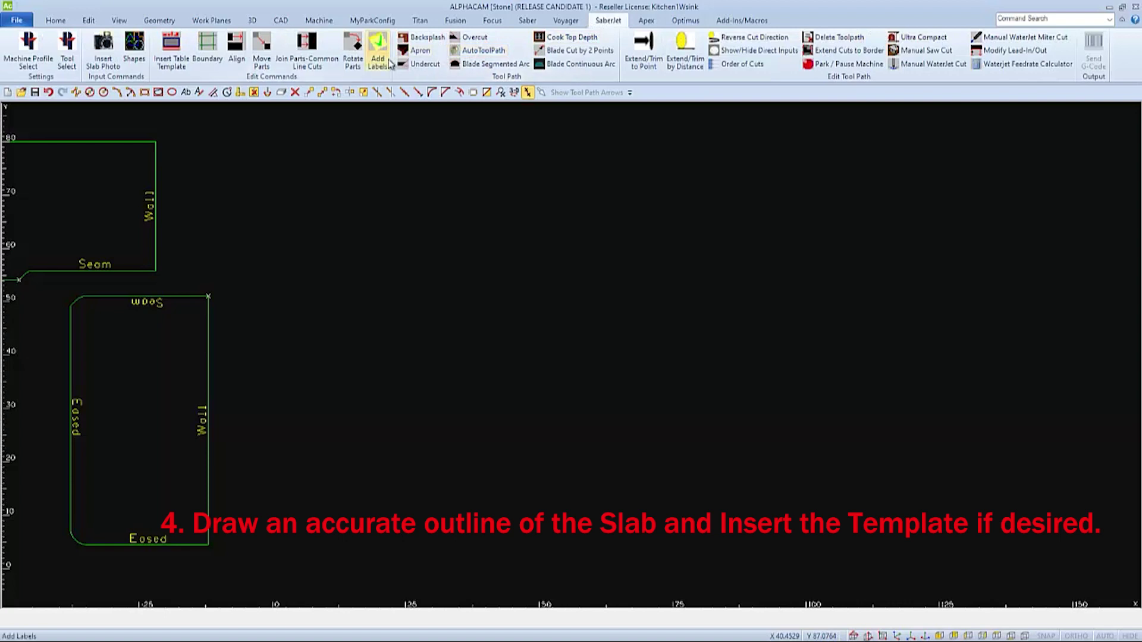
click(172, 58)
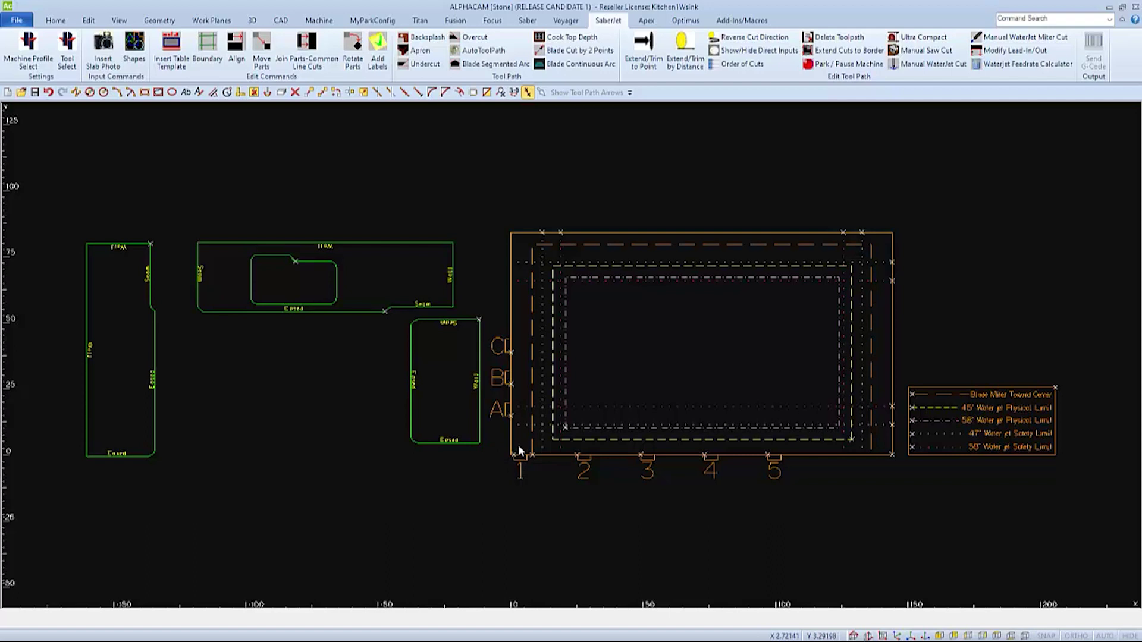
- Undo the table template and draw a 124 x 64 slab rectangle from 0,0
click(49, 93)
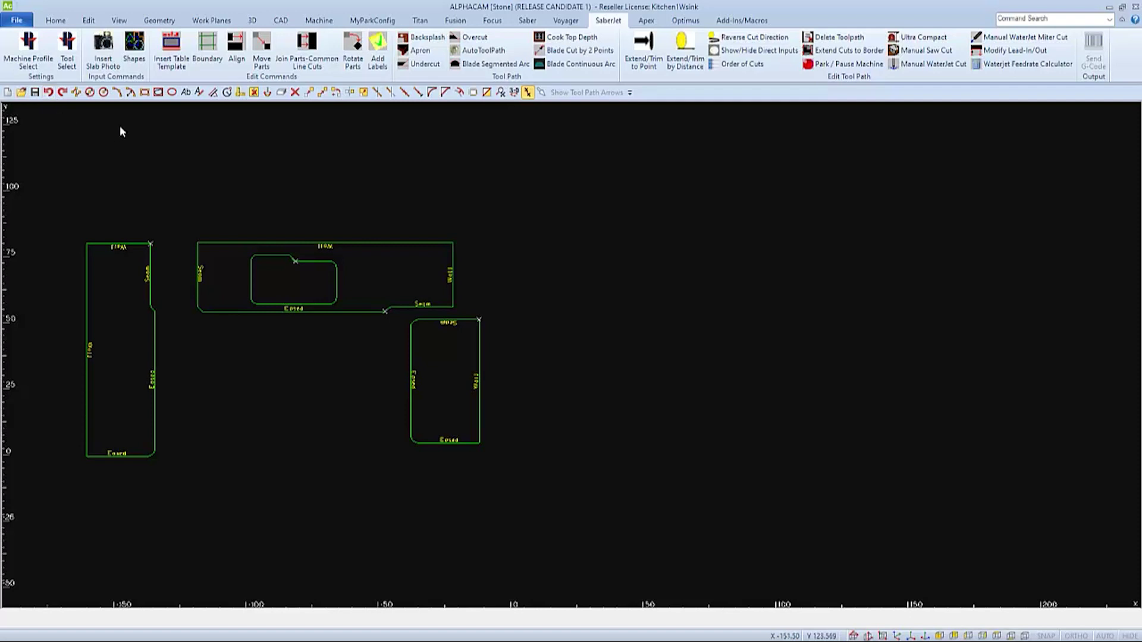
click(145, 93)
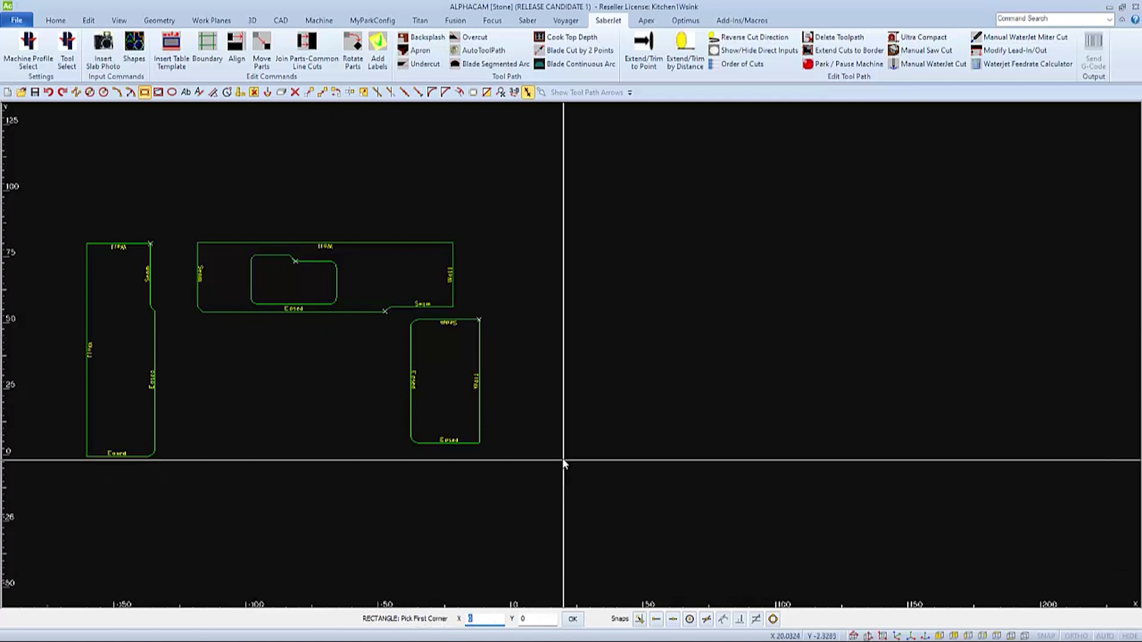
key(Return)
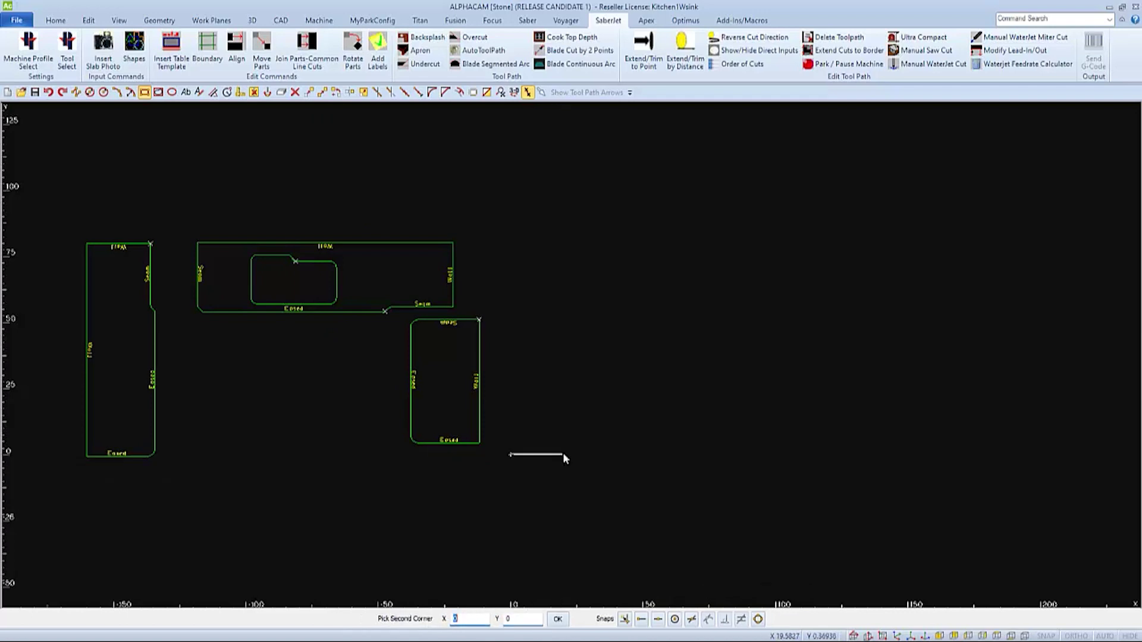
text(124)
key(Tab)
text(64)
key(Return)
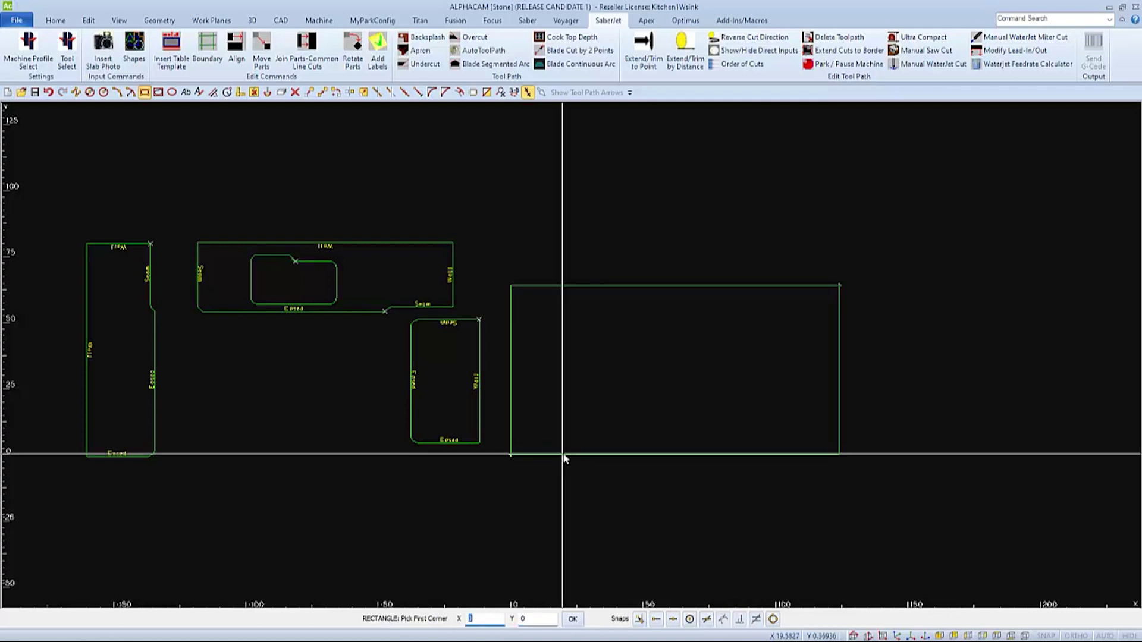
key(Escape)
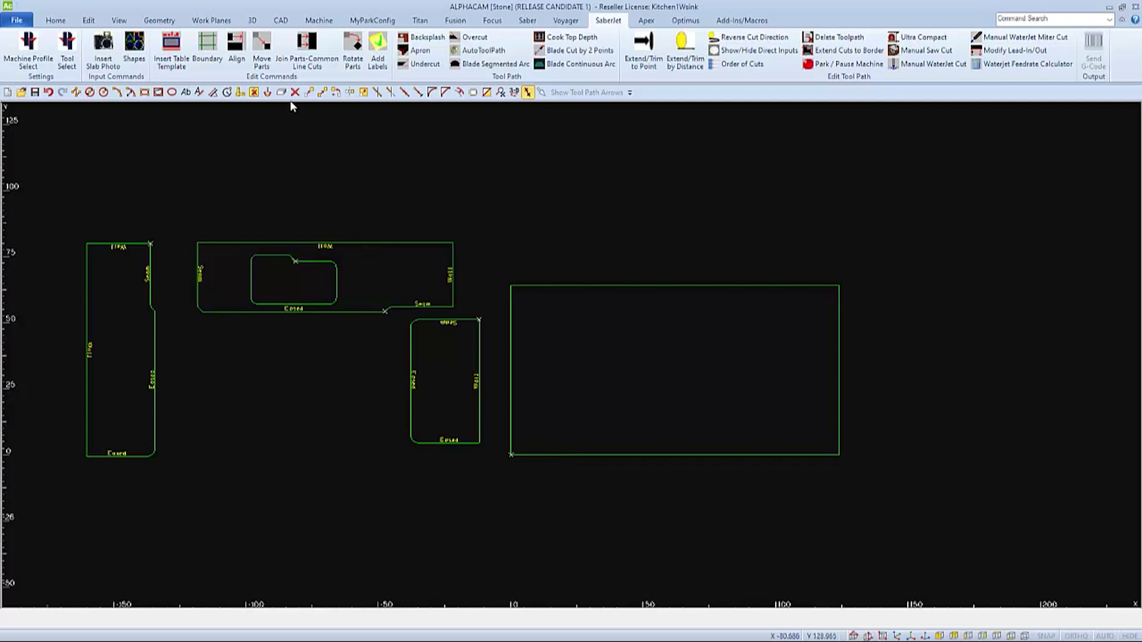
- Move the sink countertop part into the 124 by 64 slab outline using Move Parts
click(264, 51)
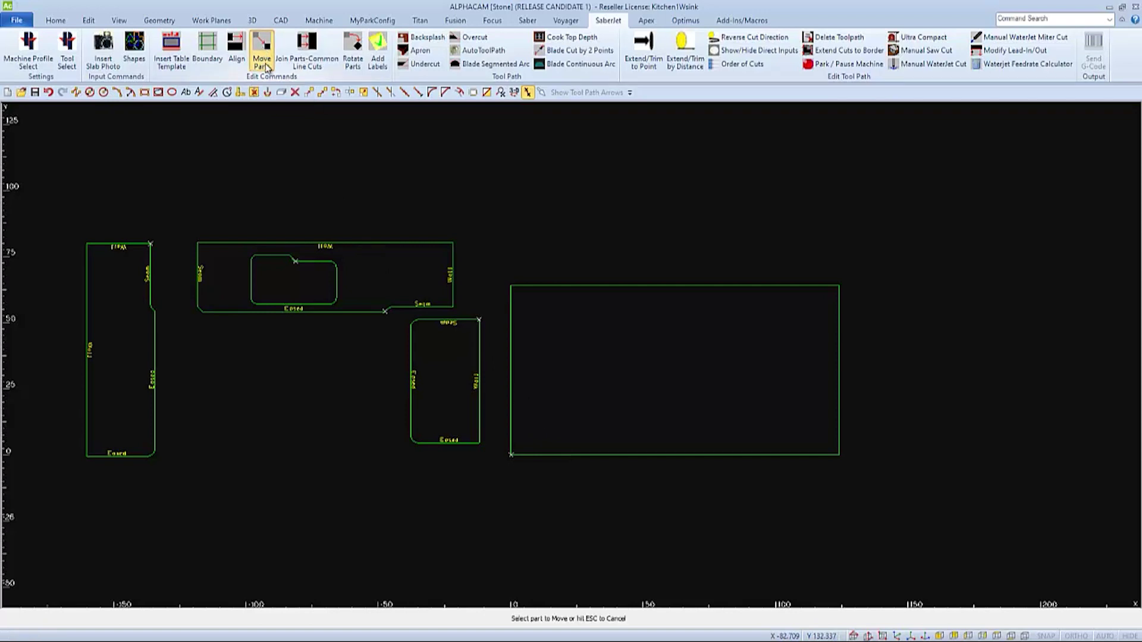
click(292, 242)
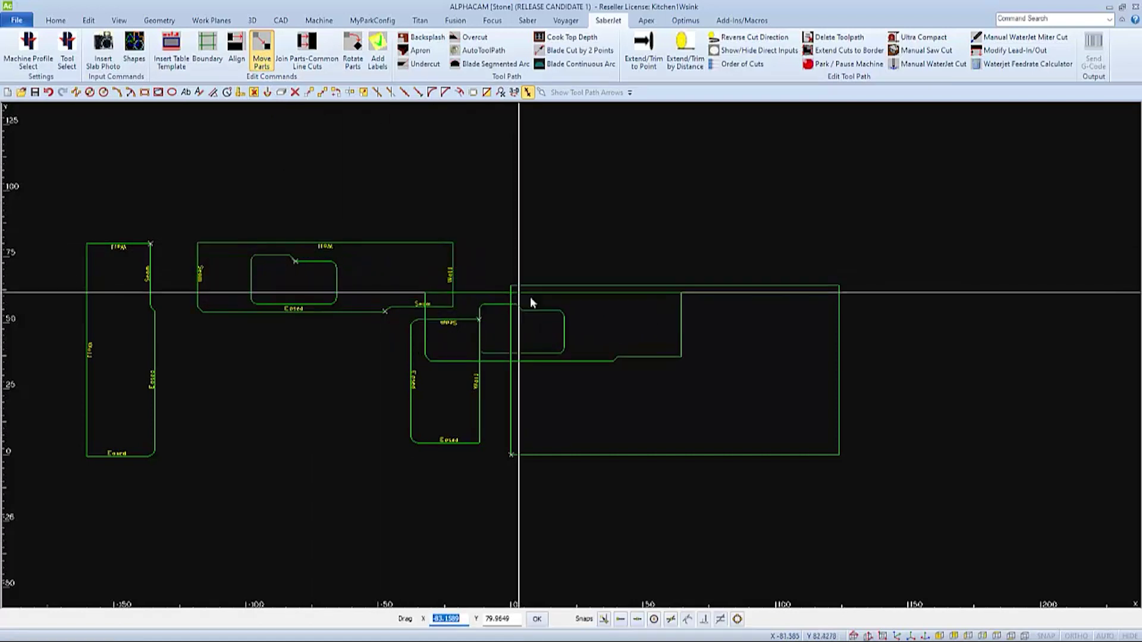
click(624, 294)
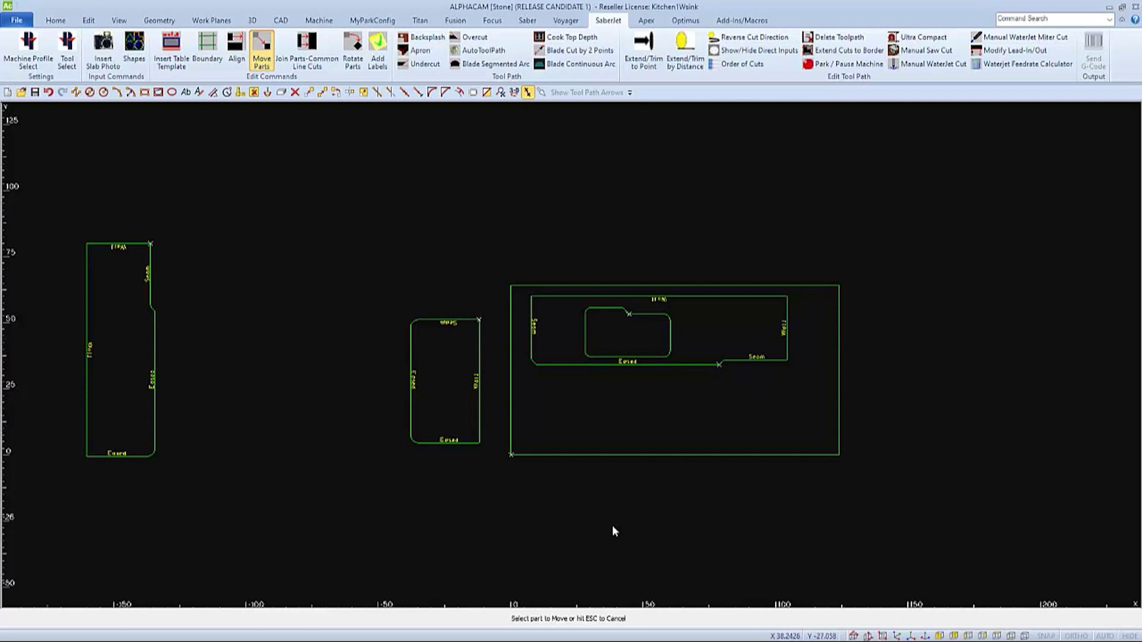
key(Escape)
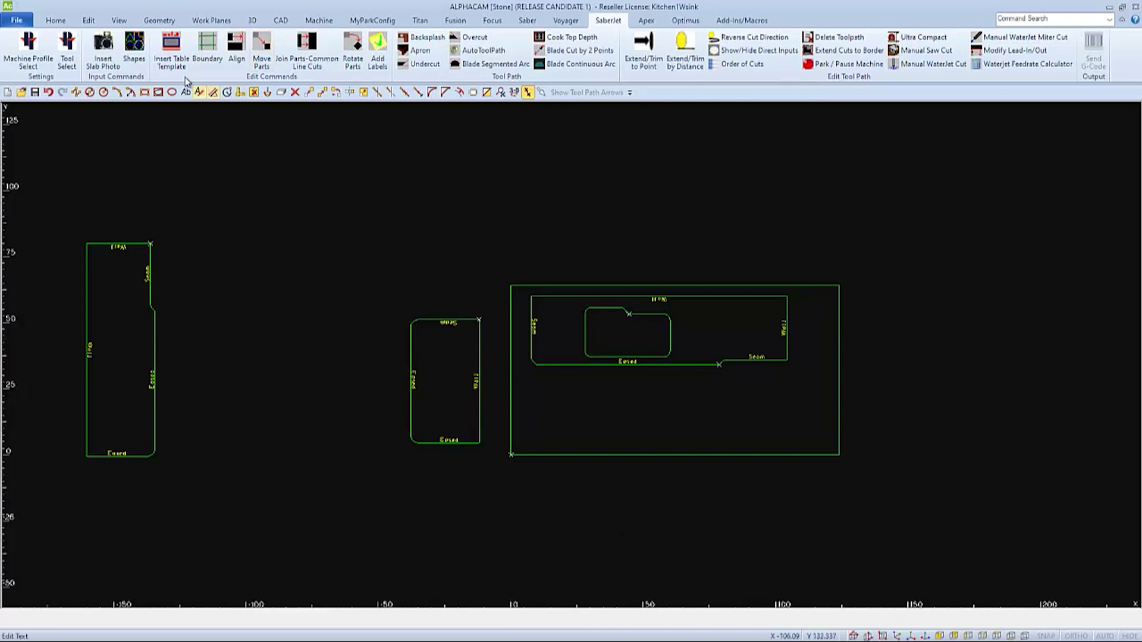
- Start moving the sink section, window-selecting it and snapping the base point to its corner intersection
click(89, 21)
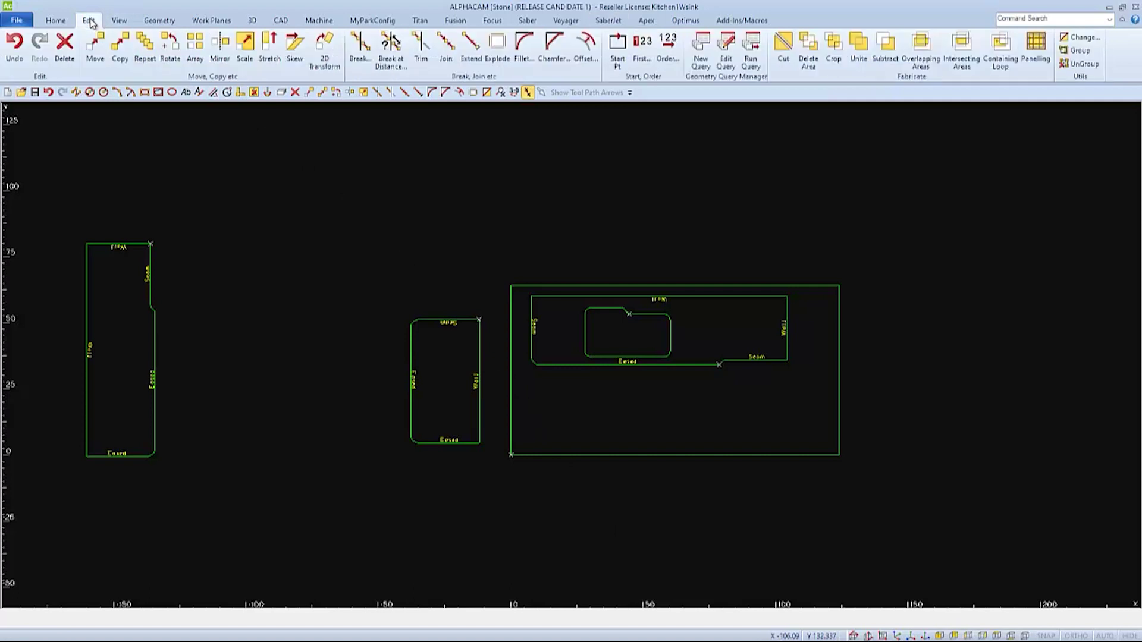
click(96, 50)
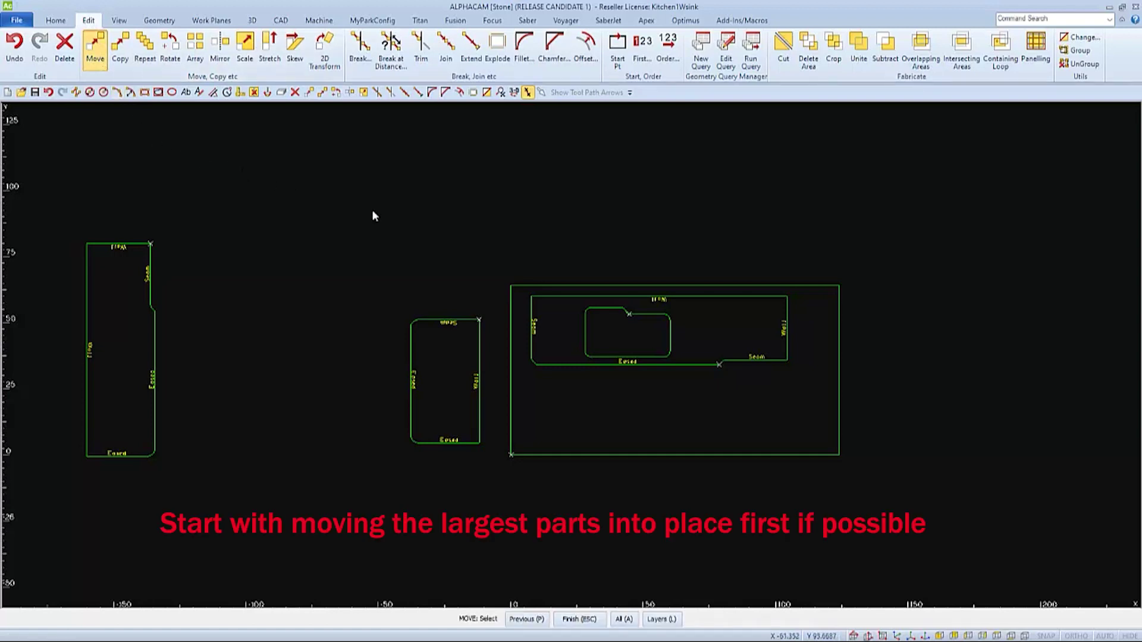
click(520, 253)
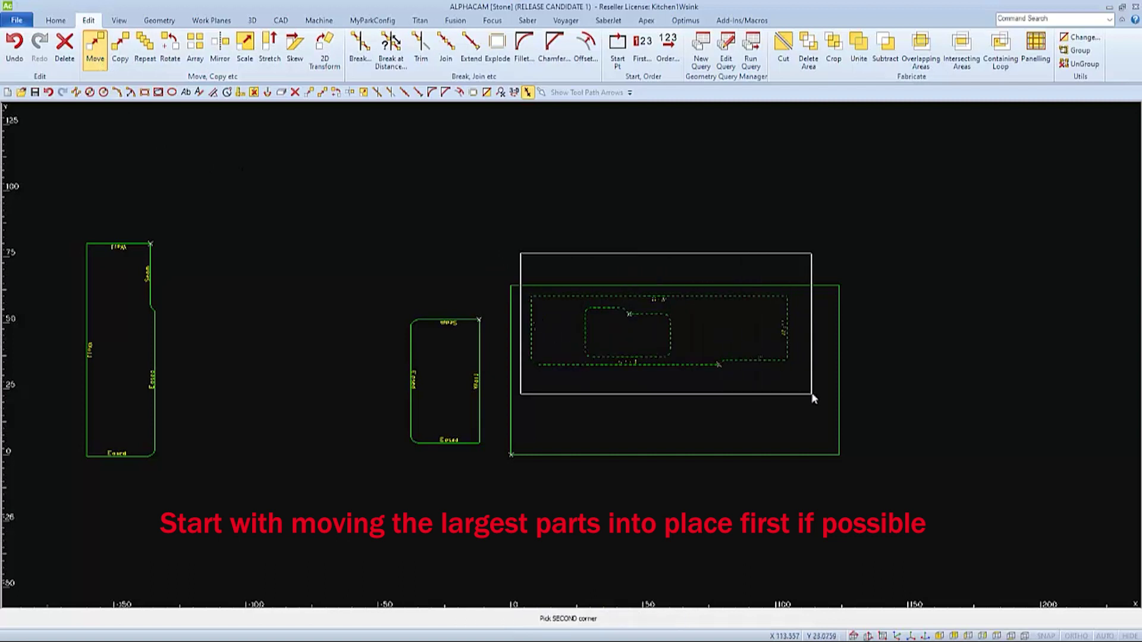
click(814, 392)
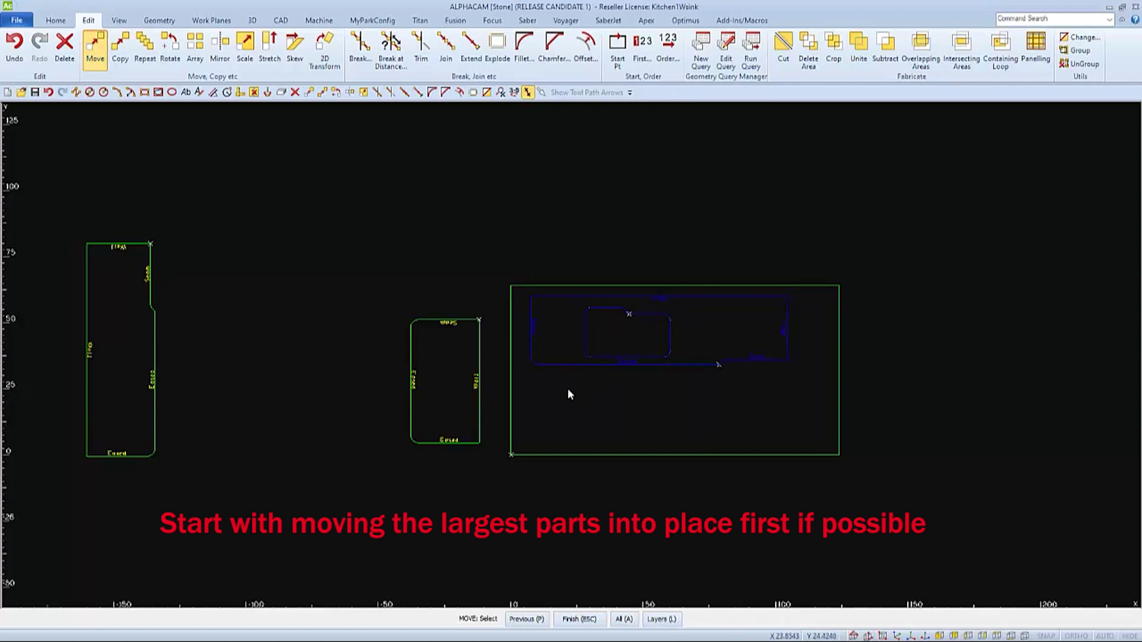
key(Escape)
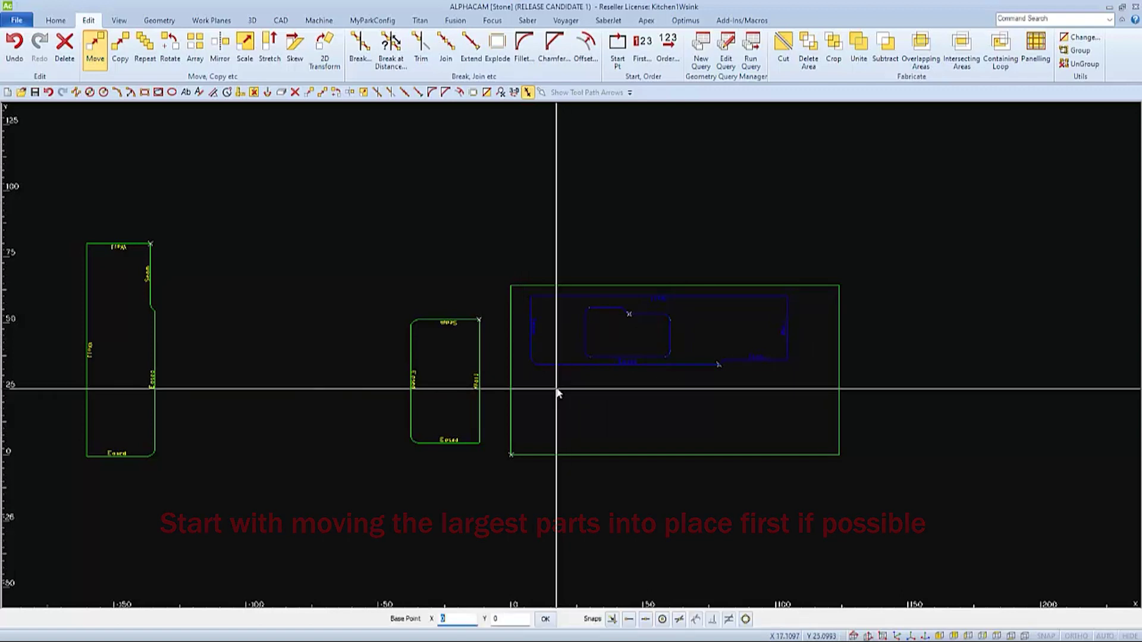
click(678, 619)
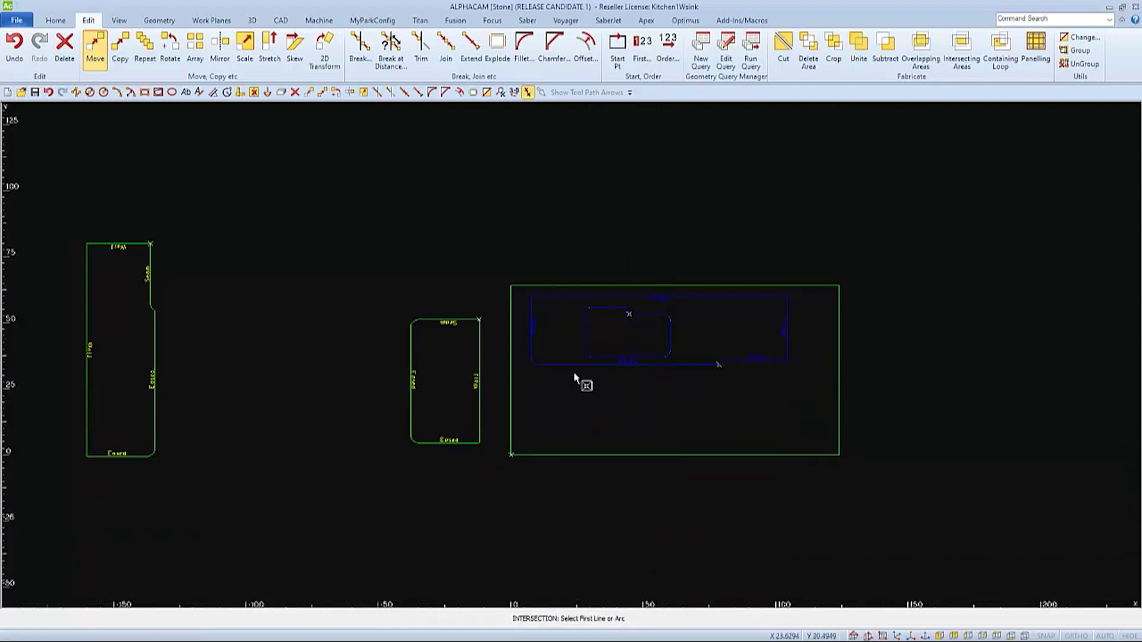
click(570, 366)
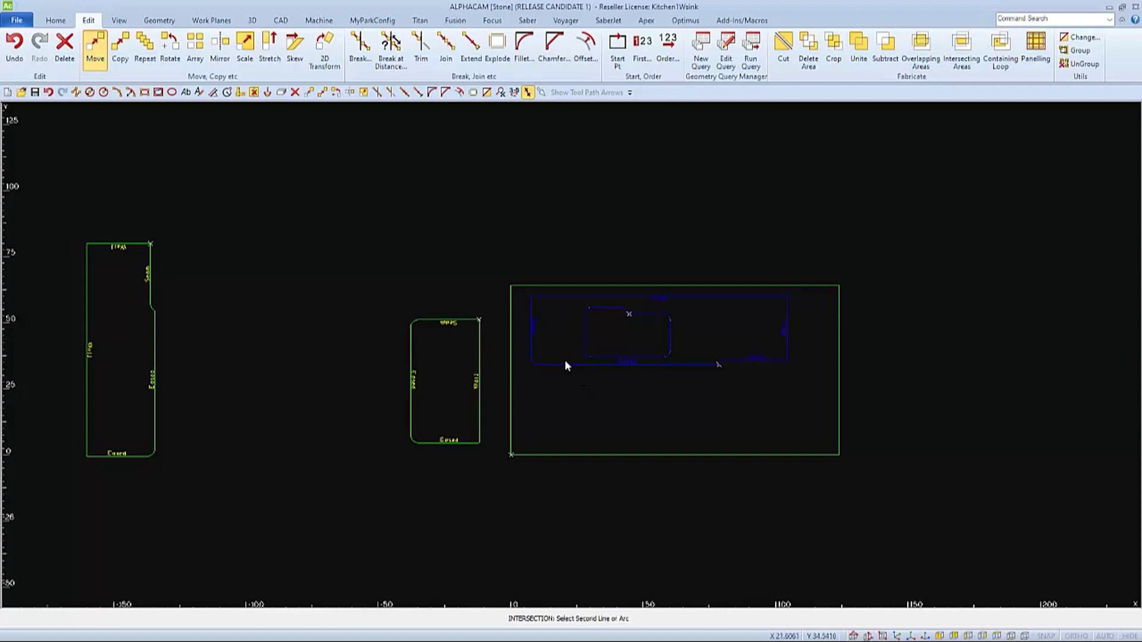
click(531, 342)
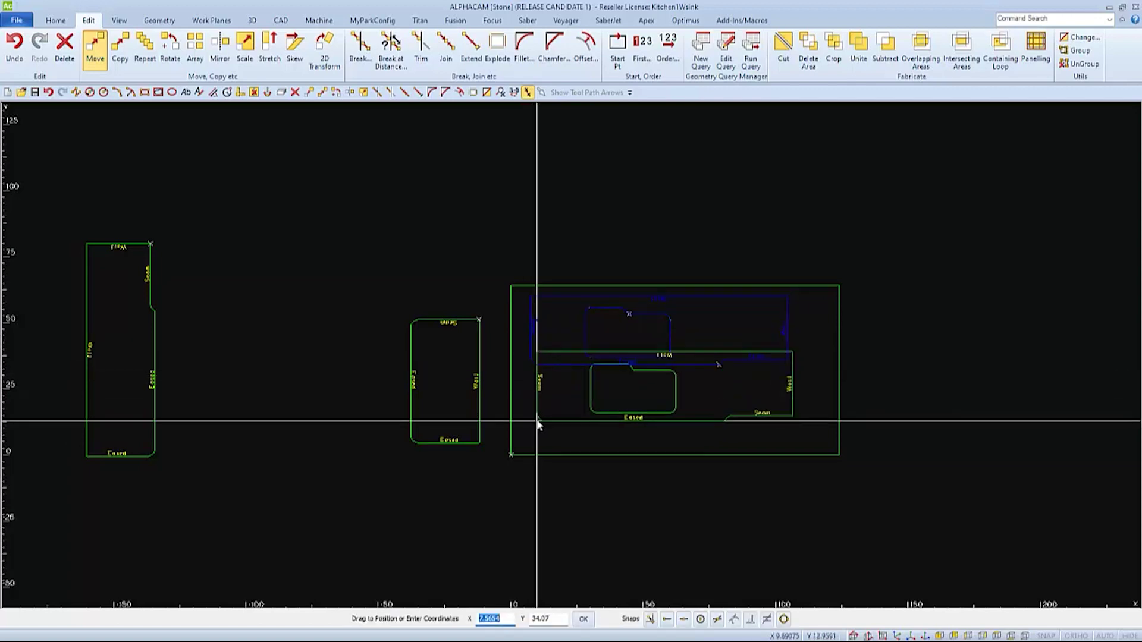
- Position the sink section's corner at X 0.5, Y 0.5 and end the move
key(BackSpace)
text(.5)
key(Tab)
key(BackSpace)
text(.5)
key(Return)
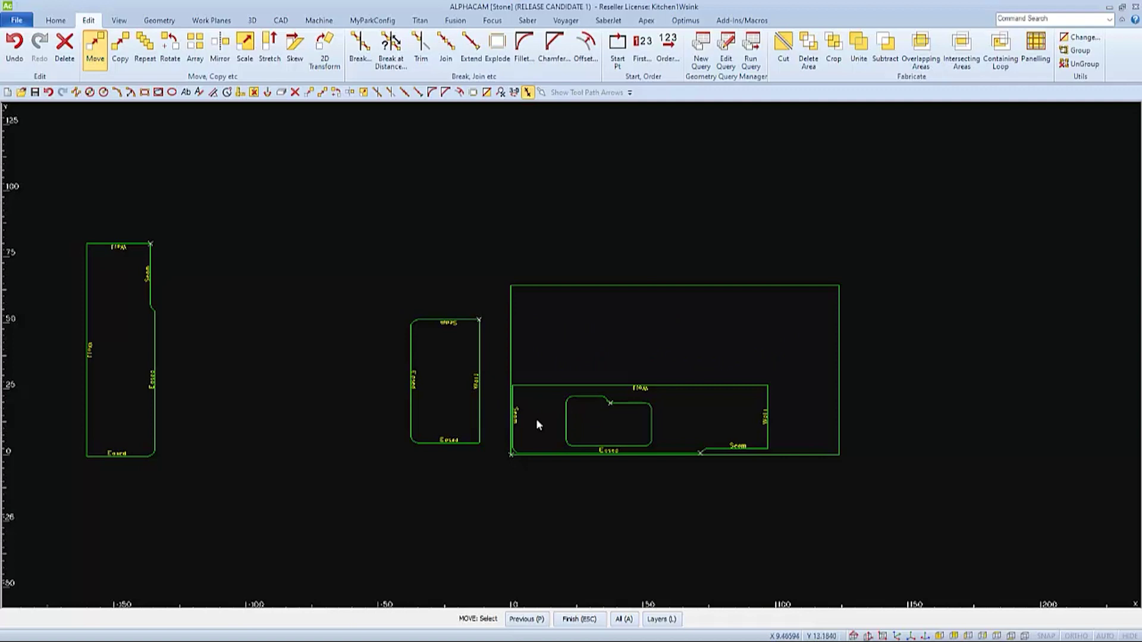
scroll(526, 452, up, 5)
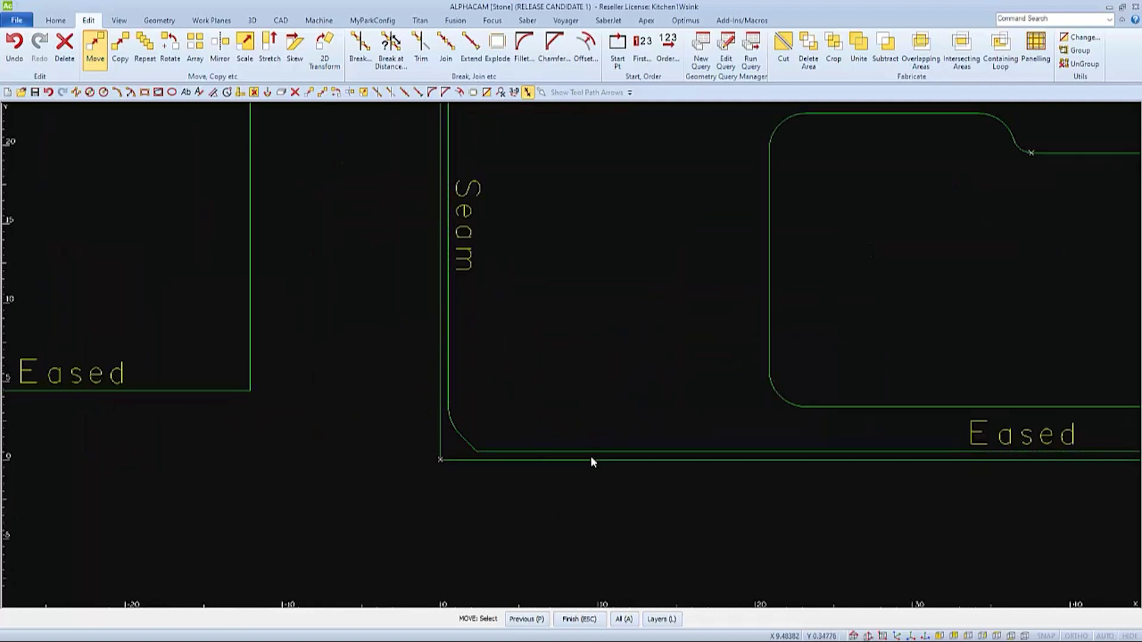
key(Escape)
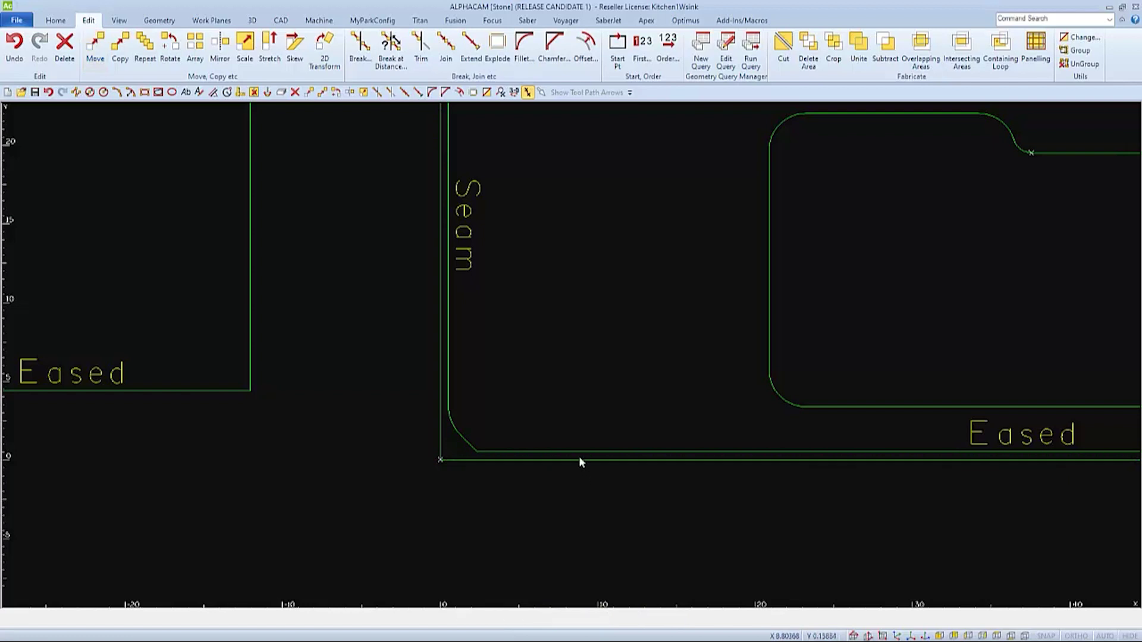
scroll(545, 479, down, 1)
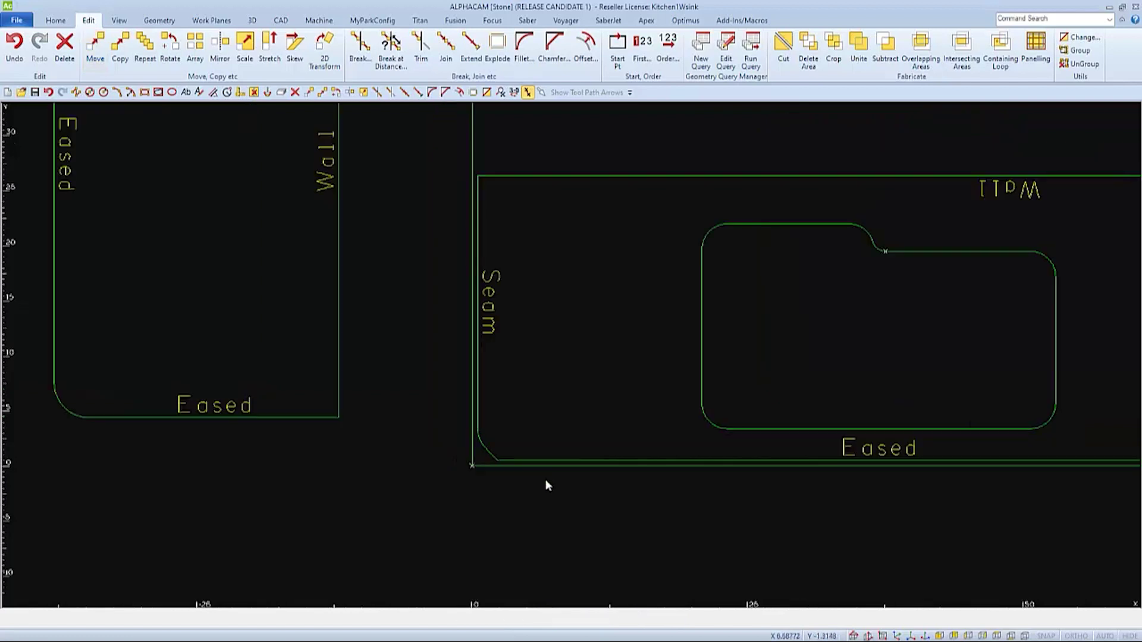
scroll(551, 477, down, 3)
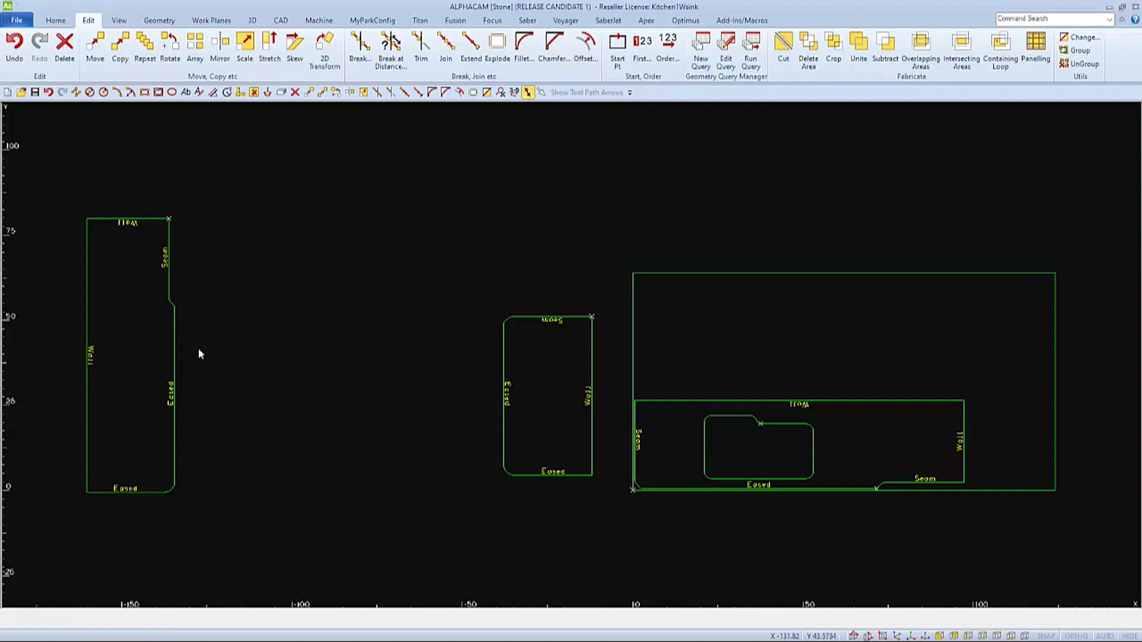
click(166, 338)
- Start Join Parts-Common Line Cuts with Blade Kerf spacing and pick the left piece's edge to move
click(607, 22)
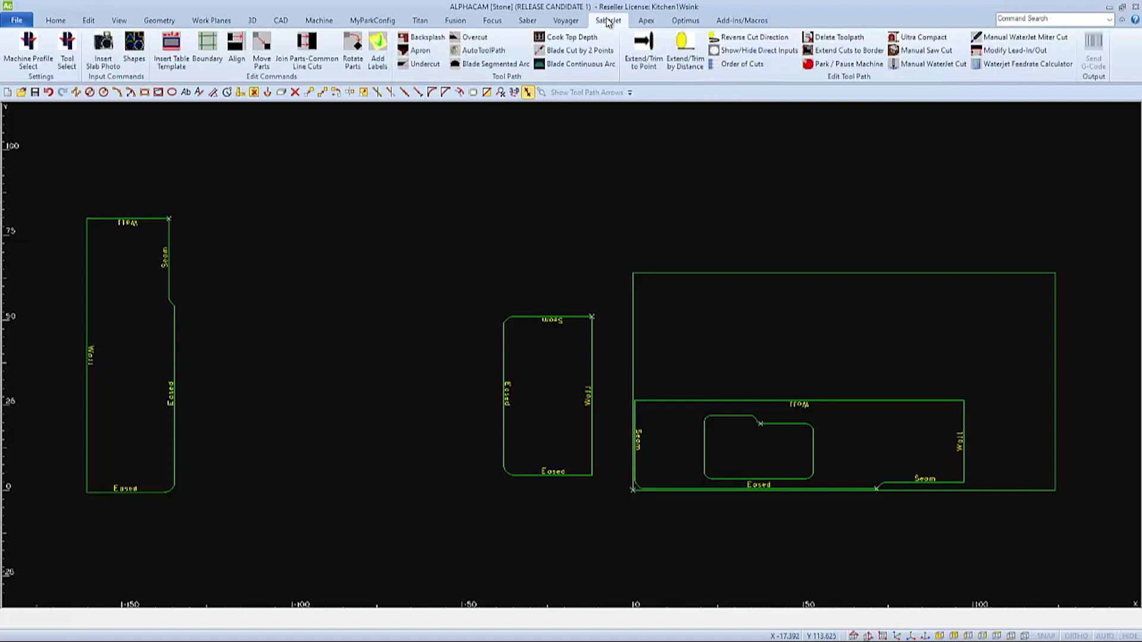
click(312, 56)
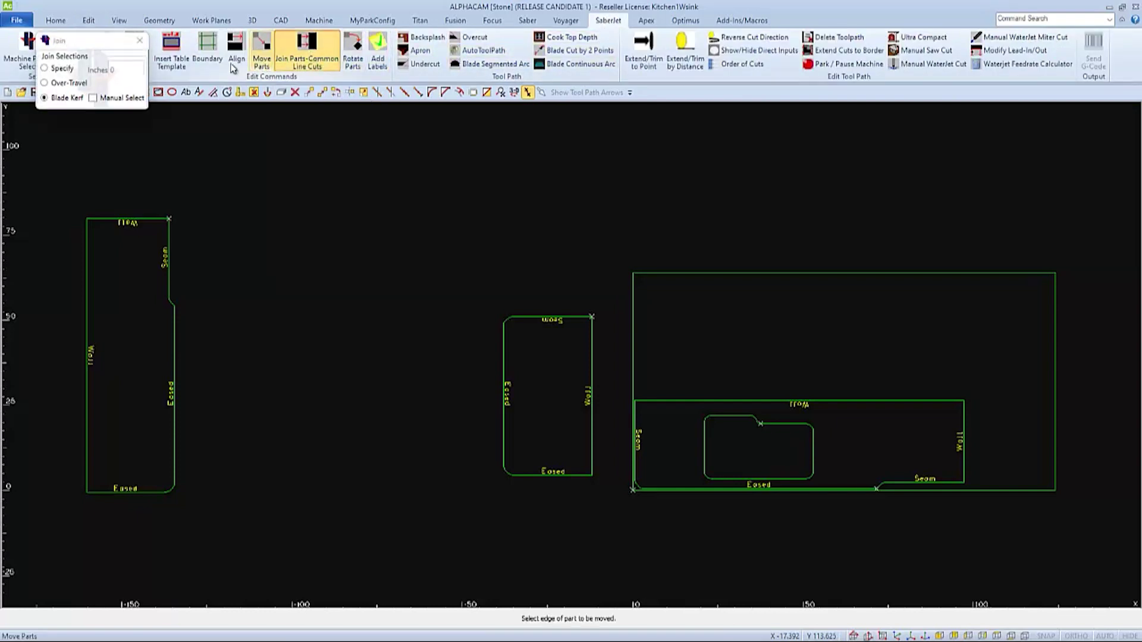
drag(100, 42, 335, 135)
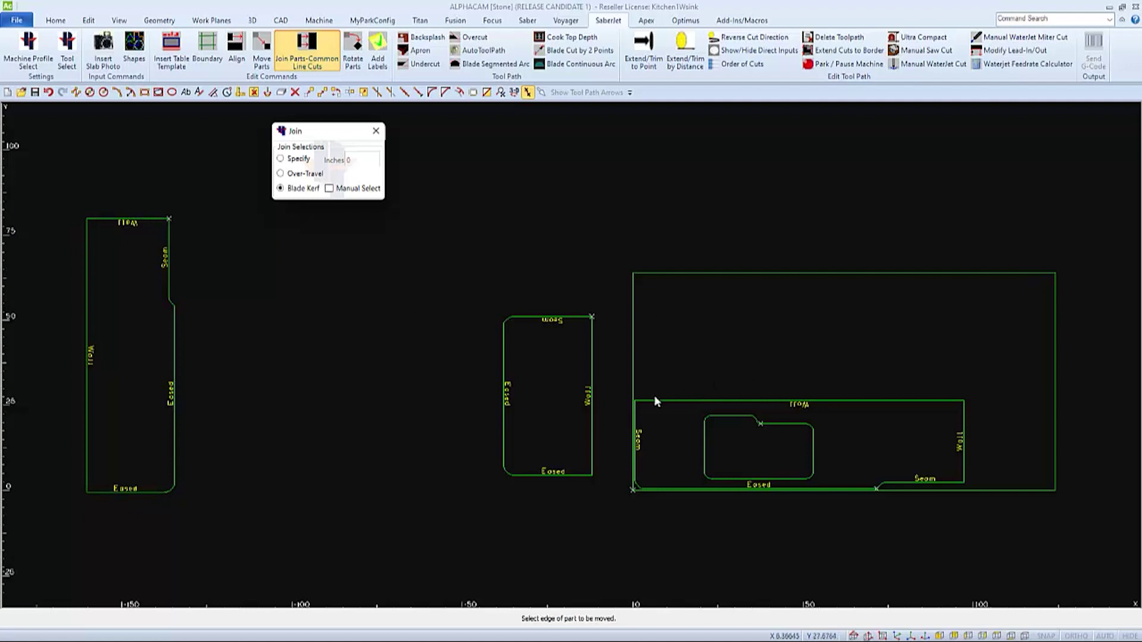
click(691, 401)
click(87, 260)
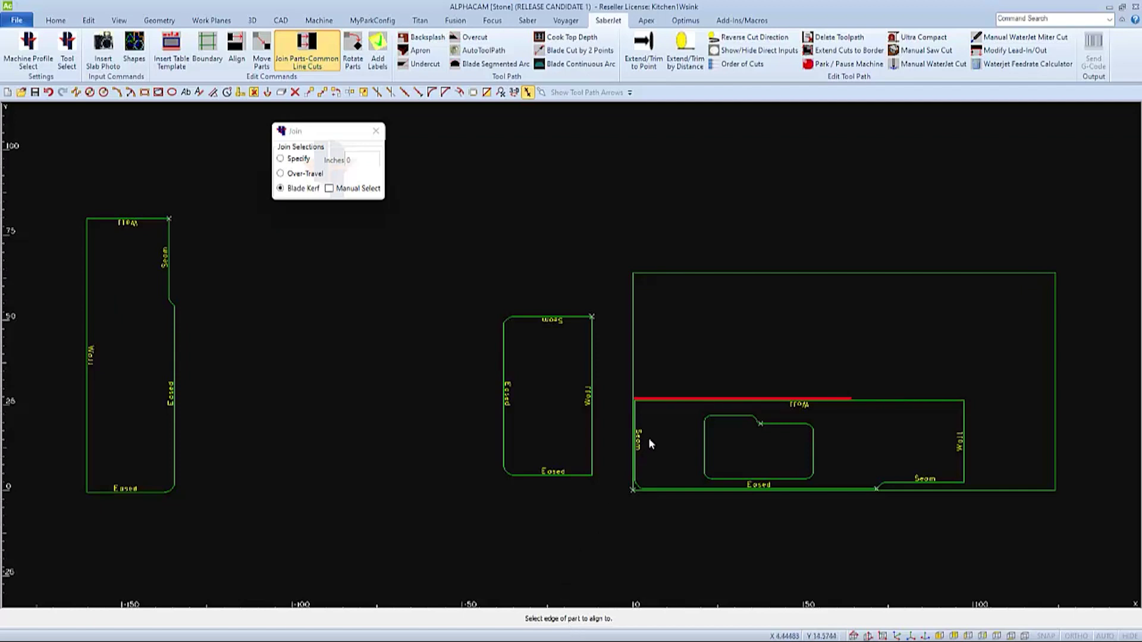
- Align the tall panel to the sink section's top Wall edge
click(664, 402)
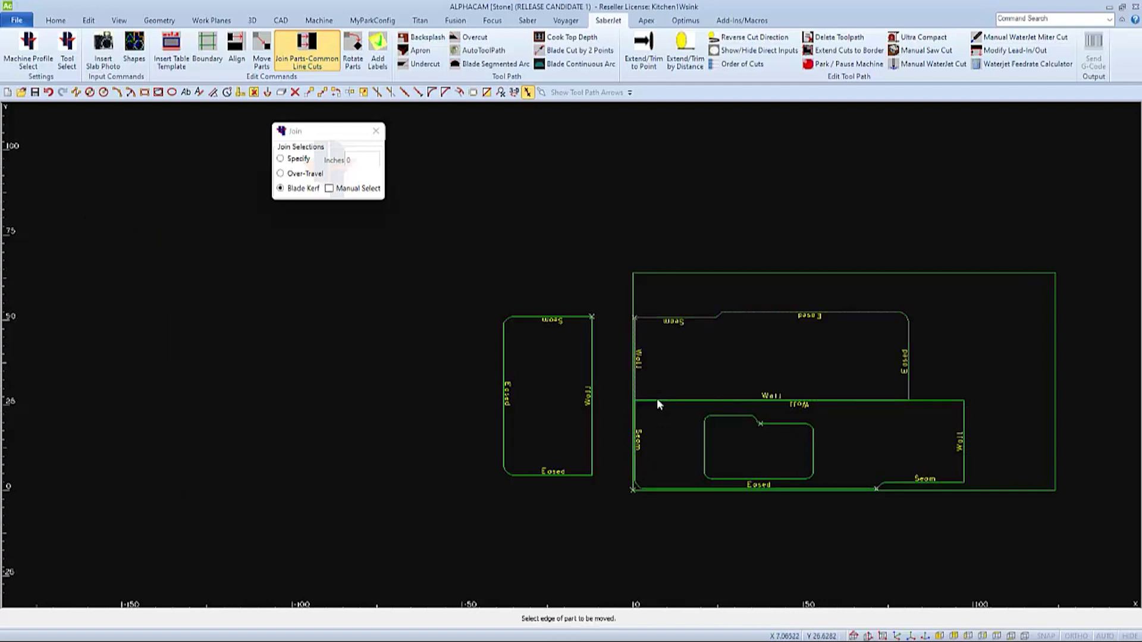
scroll(657, 398, up, 6)
scroll(639, 397, up, 1)
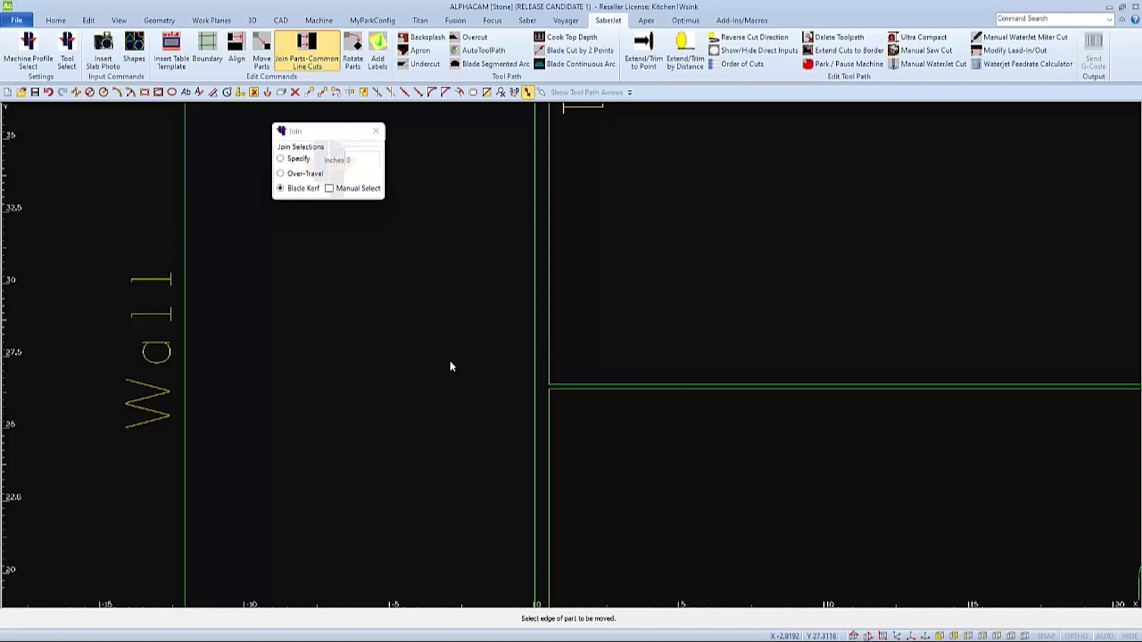
key(Home)
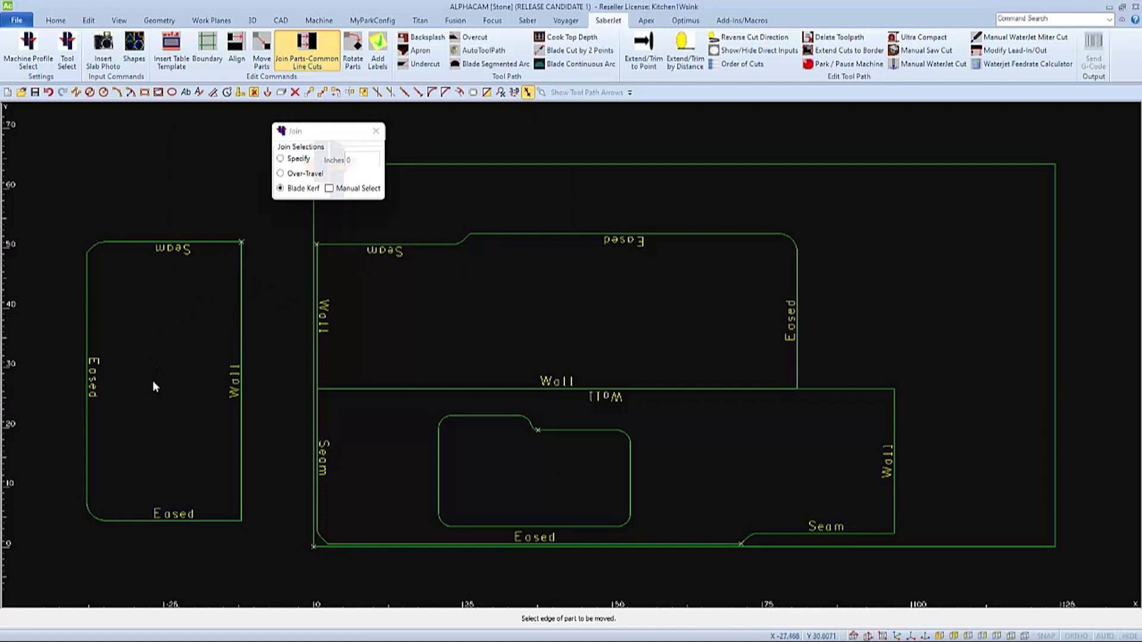
- Join the small panel to the sink section's right edge and close the Join tool
click(87, 485)
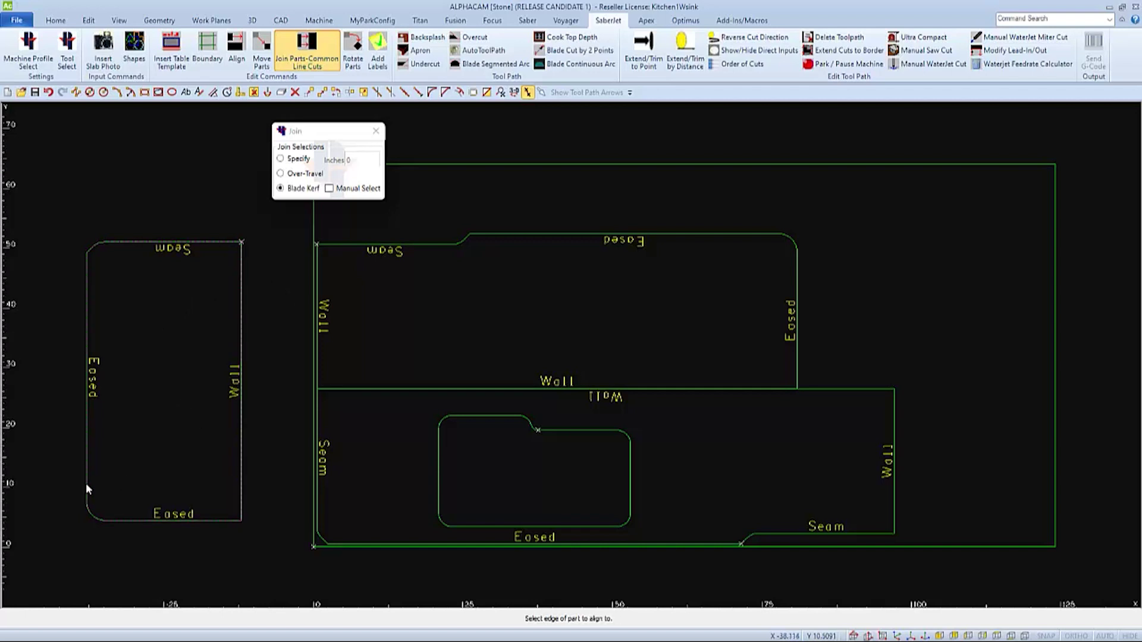
click(895, 519)
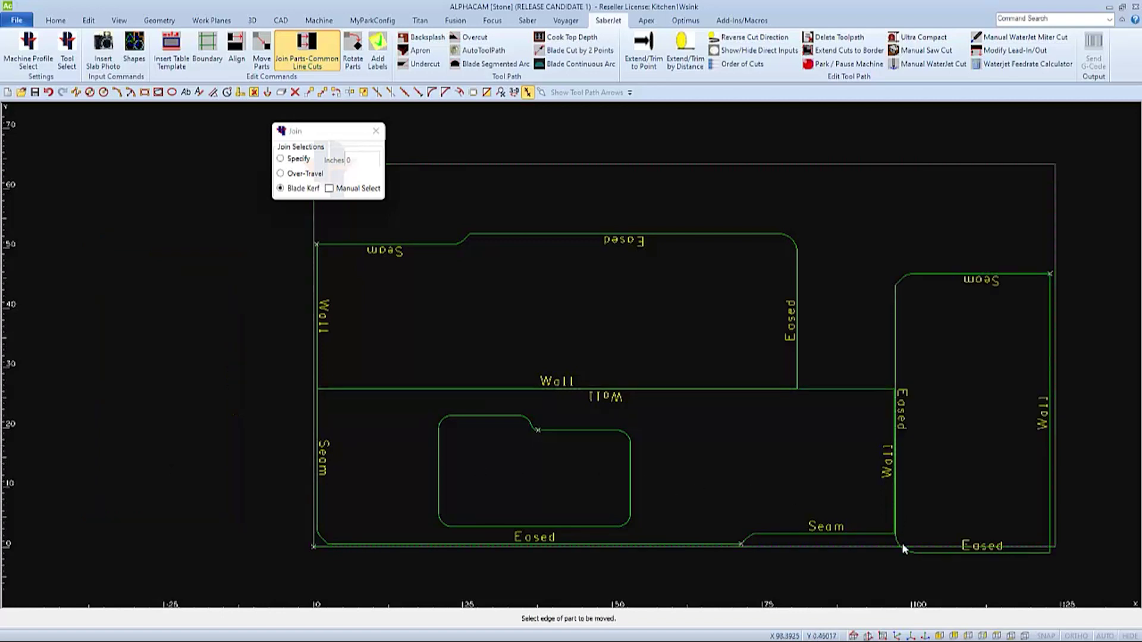
scroll(902, 543, up, 10)
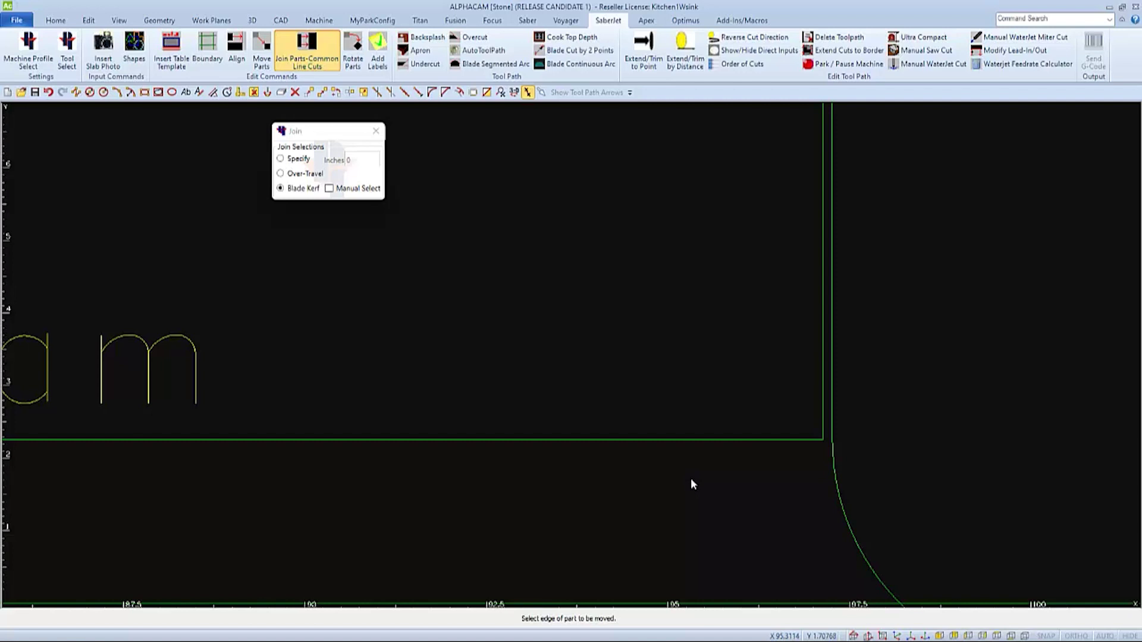
key(Home)
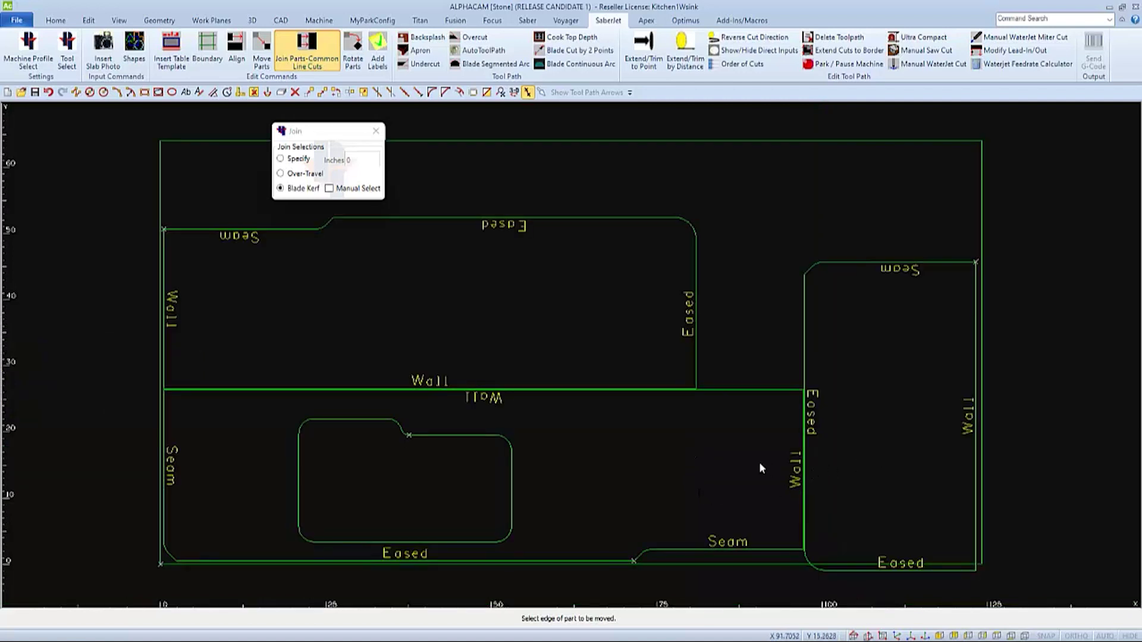
key(Escape)
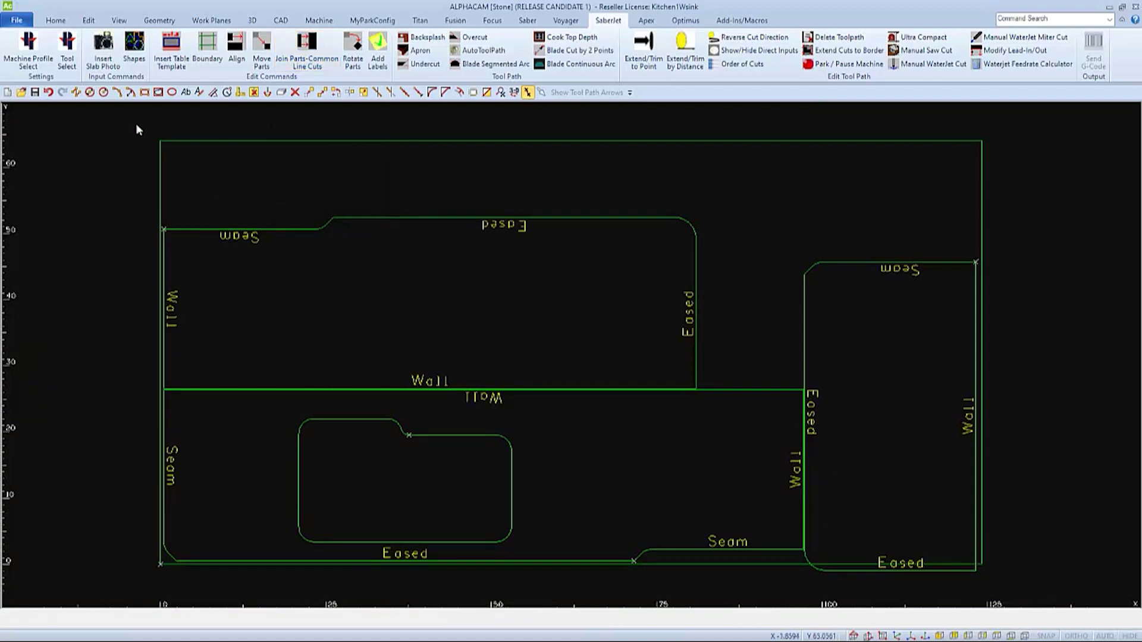
- Undo the small panel's join and draw an enclosing rectangle around the small panel's outline
click(48, 93)
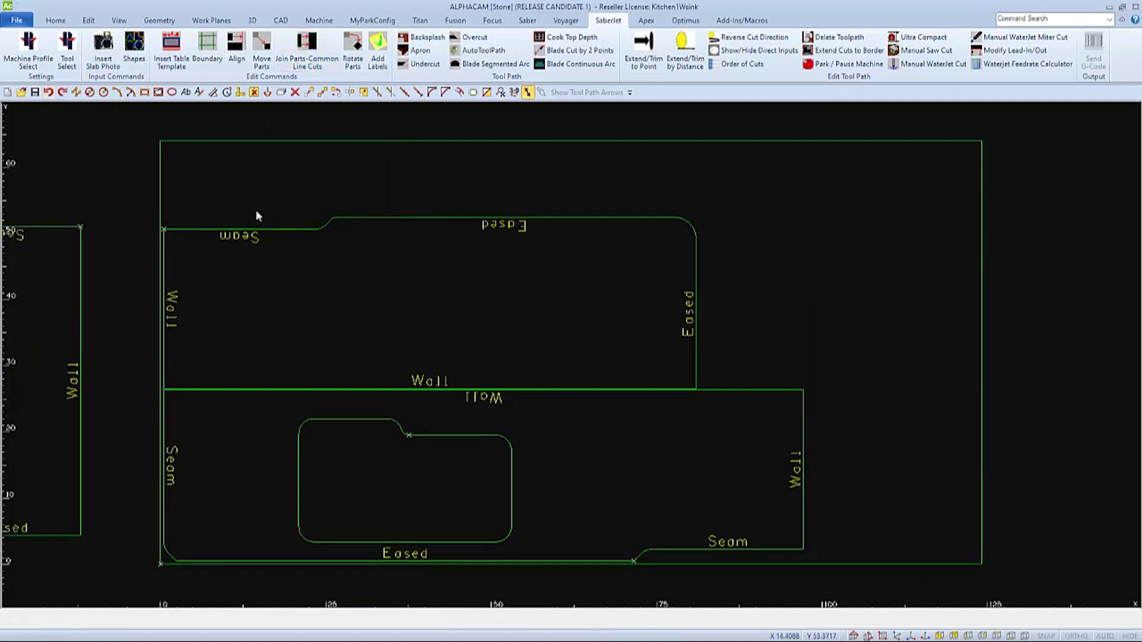
key(Home)
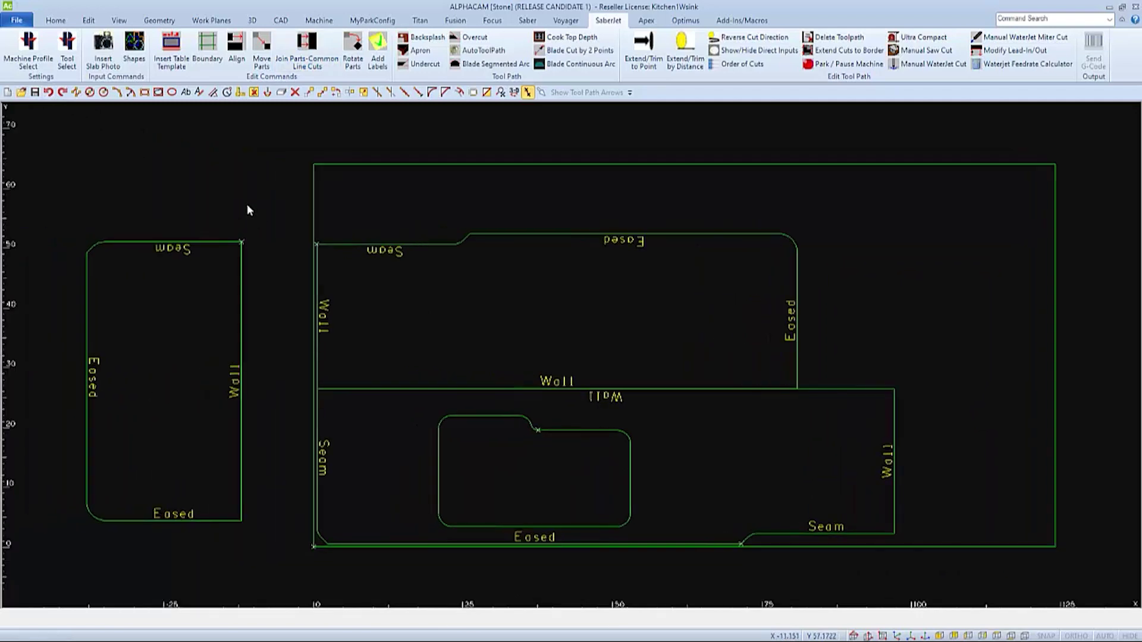
click(159, 93)
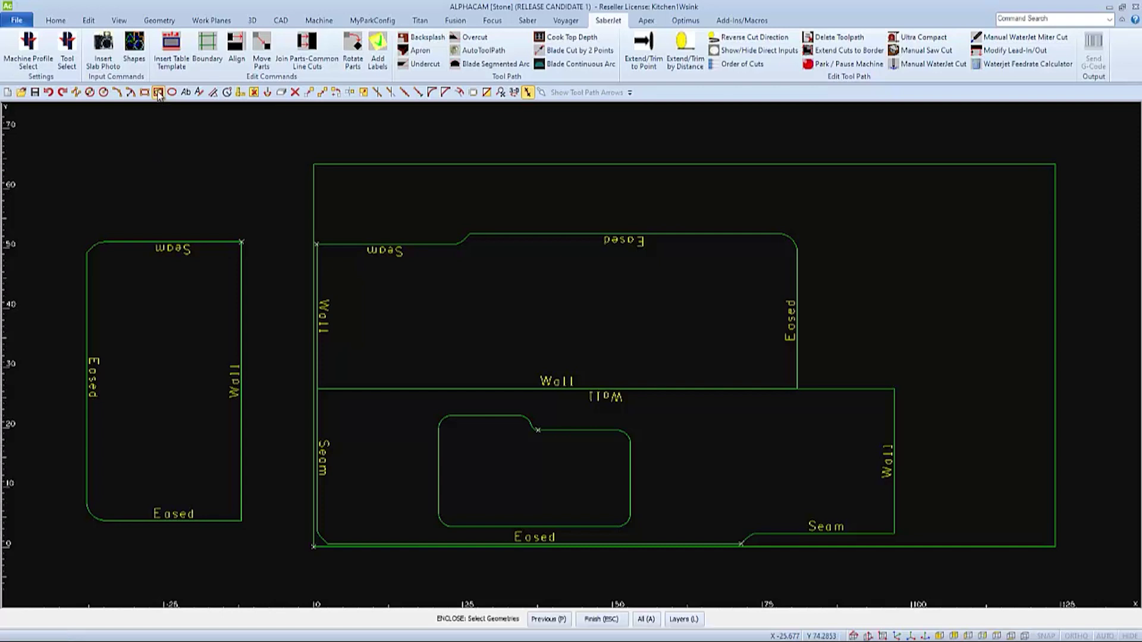
click(109, 241)
click(108, 240)
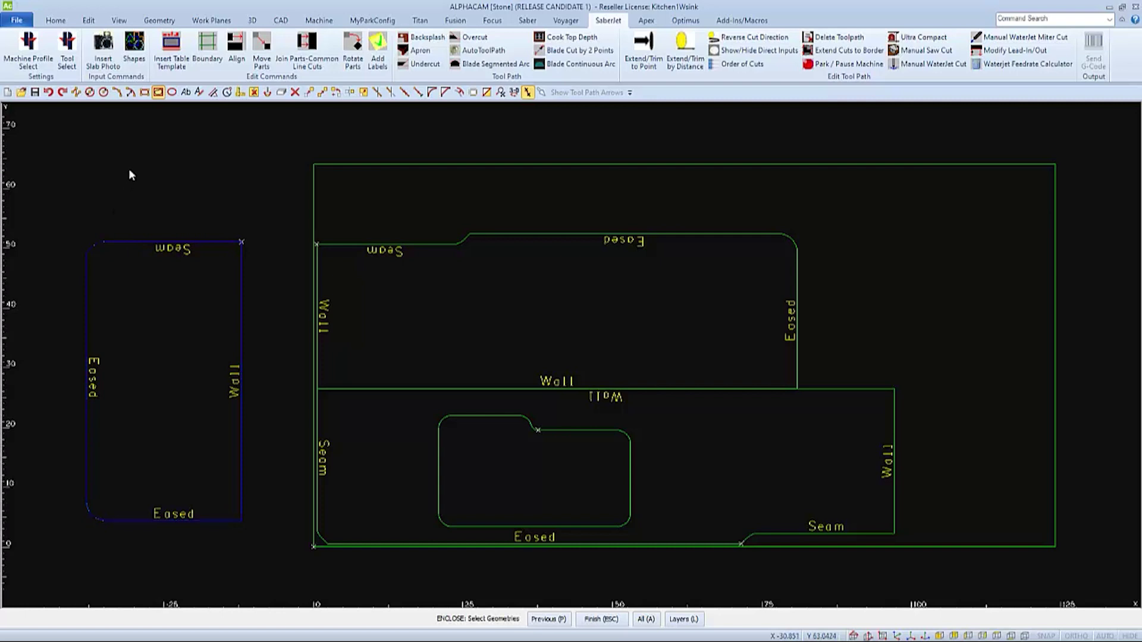
right_click(129, 169)
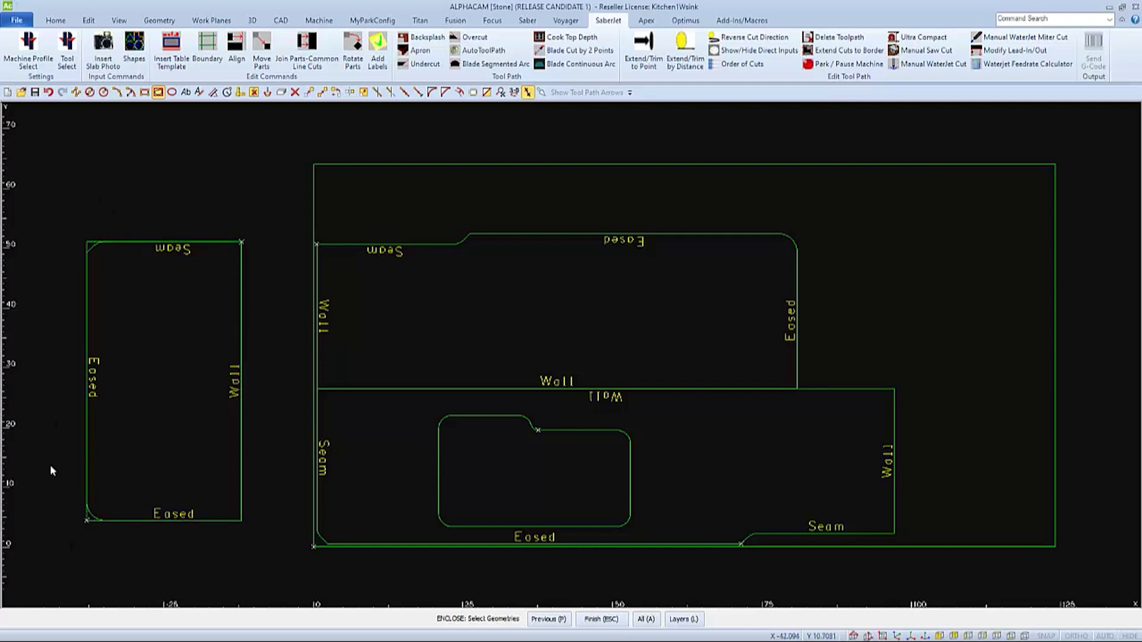
key(Escape)
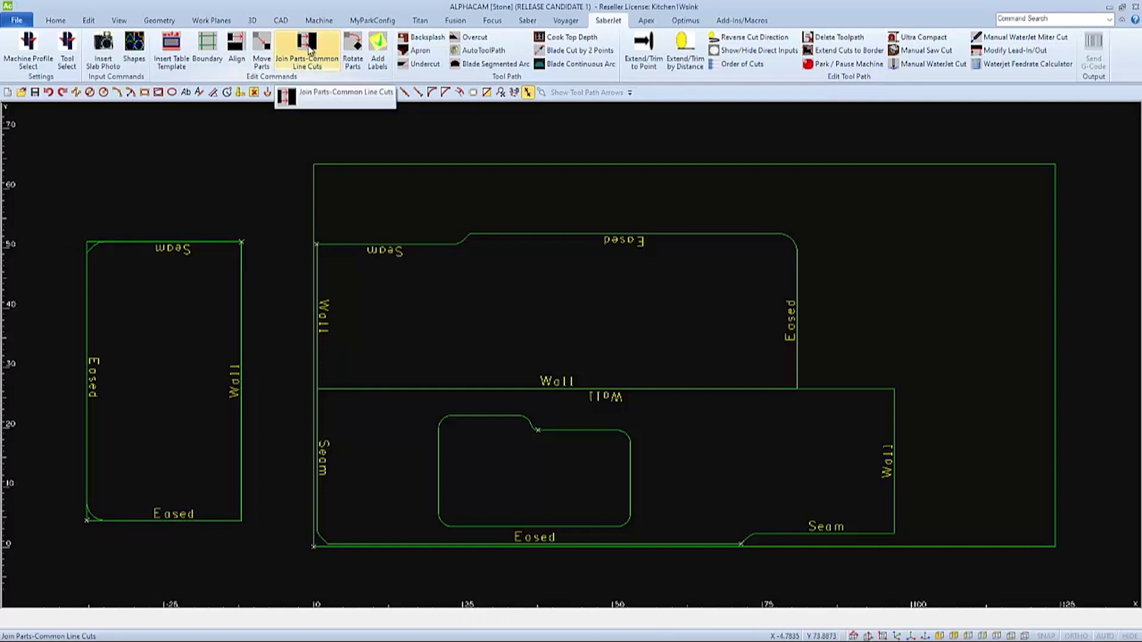
- Join the small panel against the sink section's right edge with Blade Kerf spacing
click(308, 50)
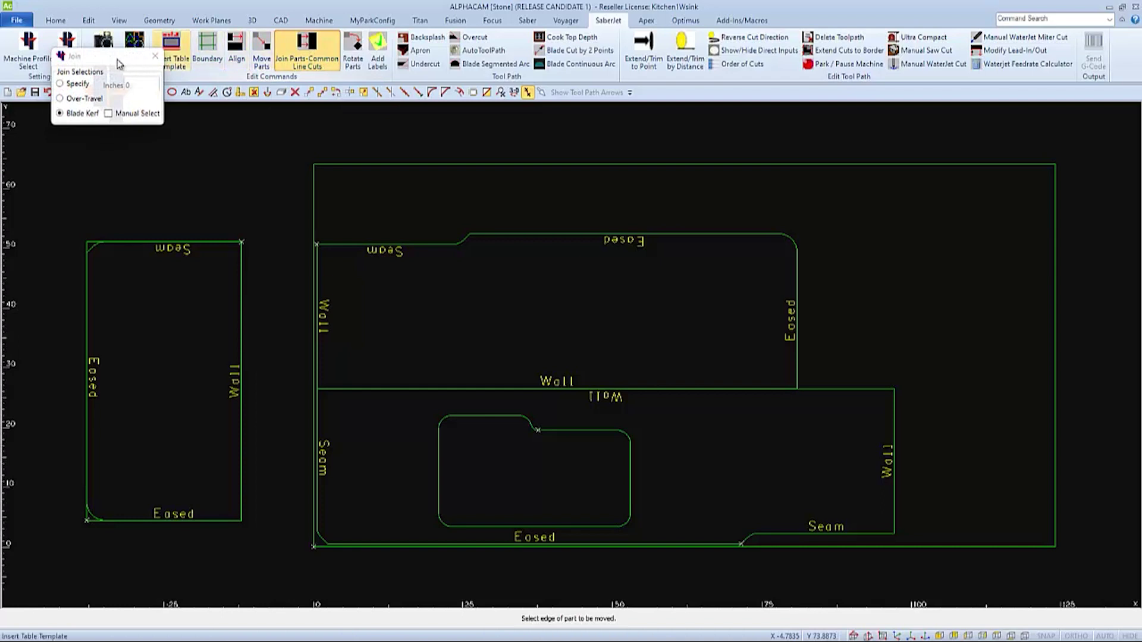
drag(119, 64, 171, 147)
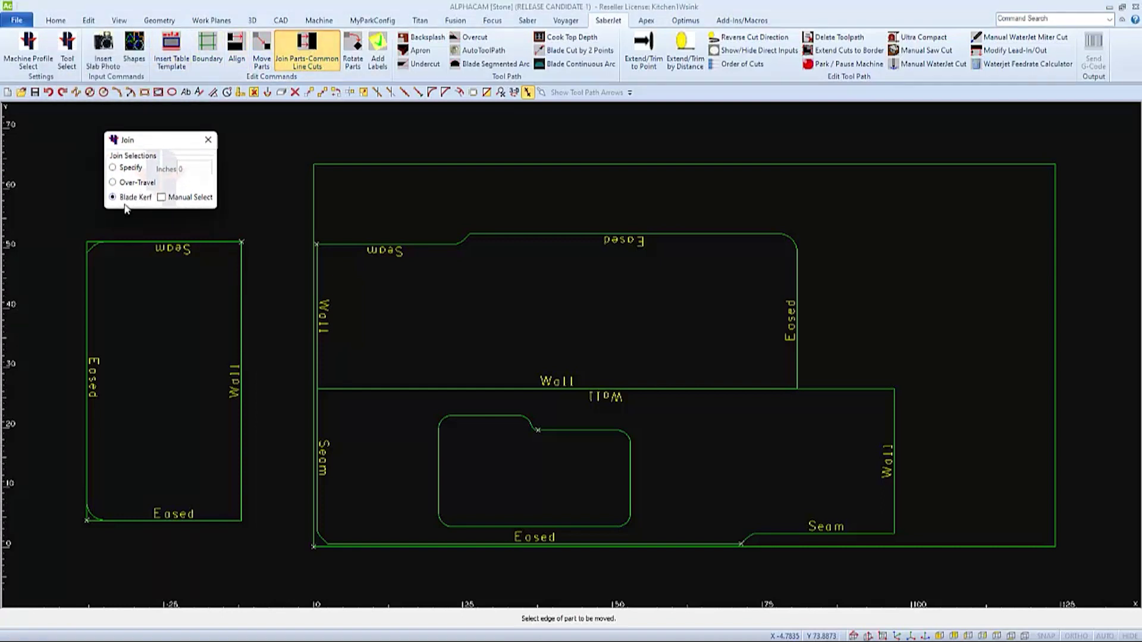
click(88, 518)
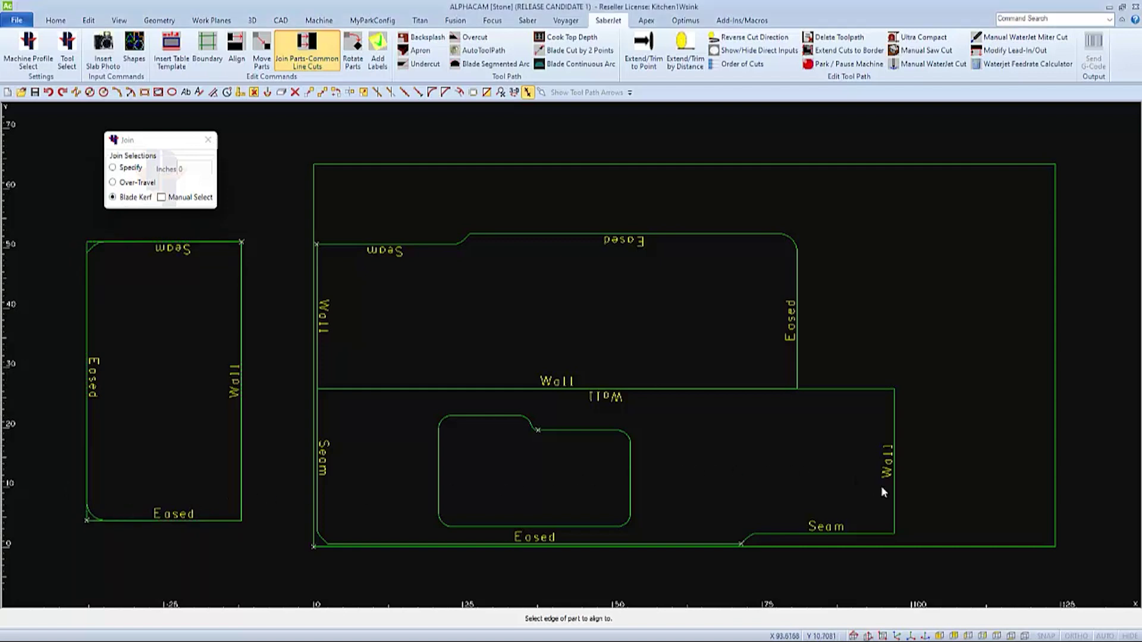
click(894, 506)
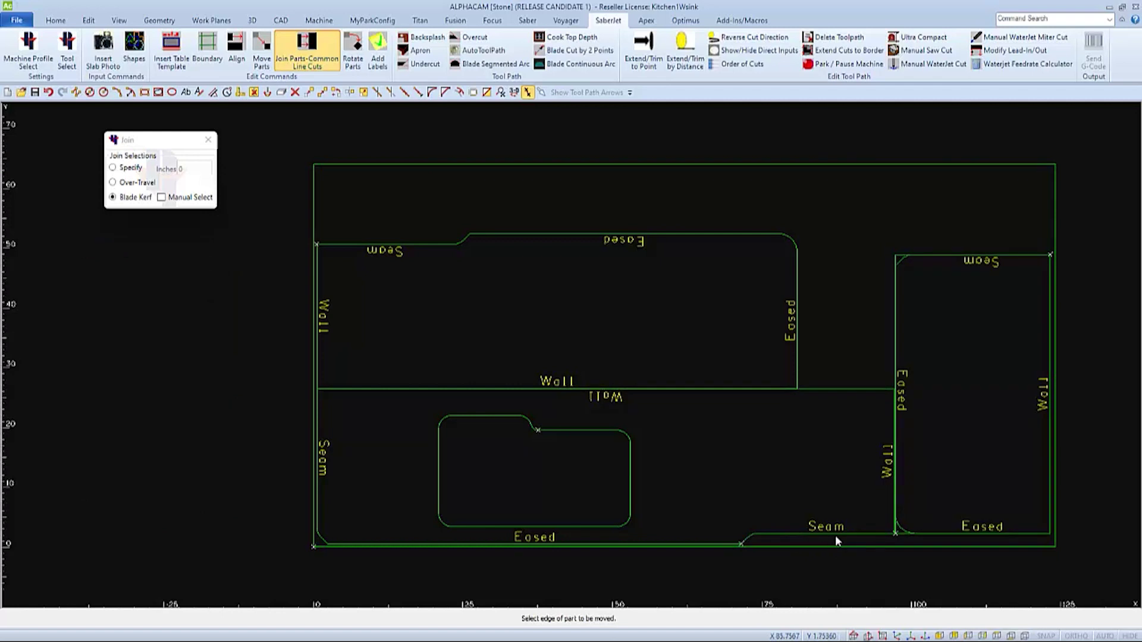
scroll(922, 538, up, 5)
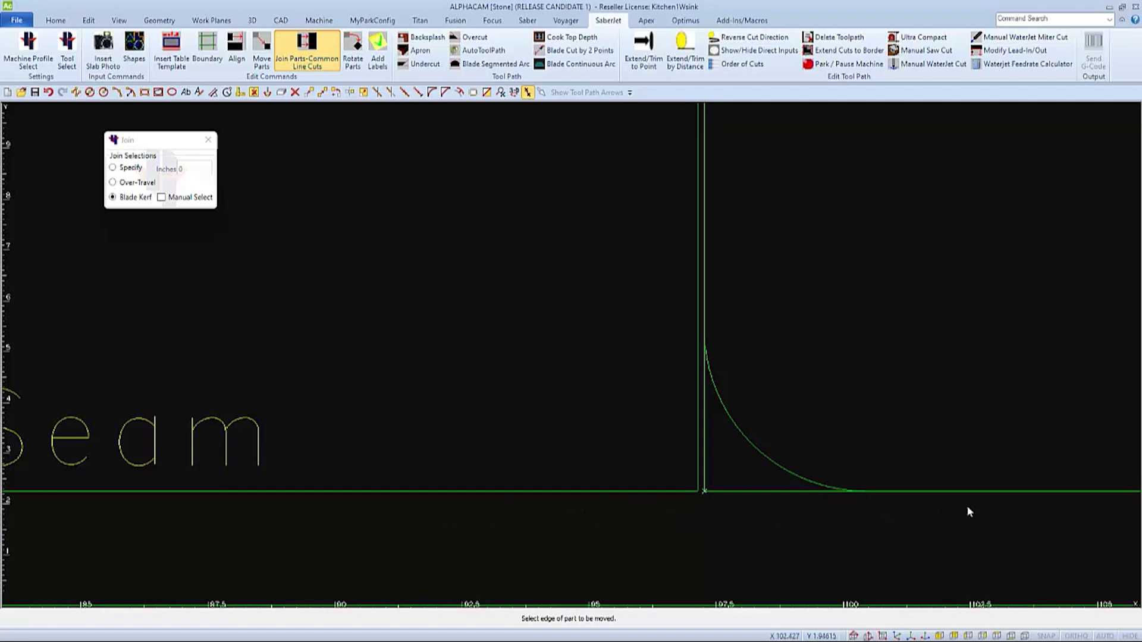
key(F3)
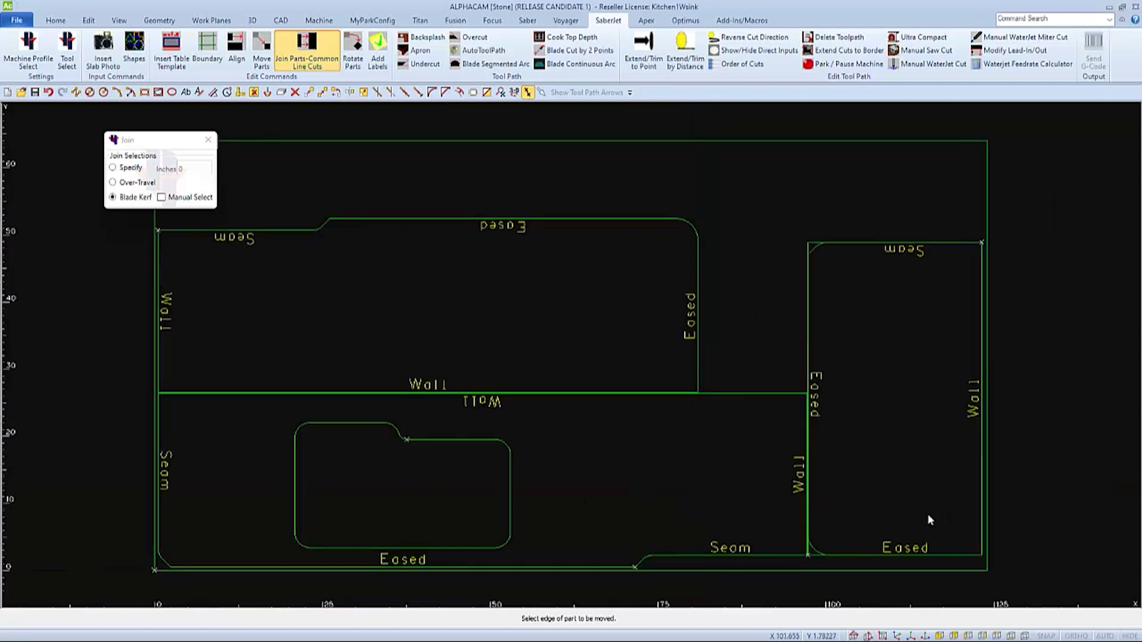
key(Escape)
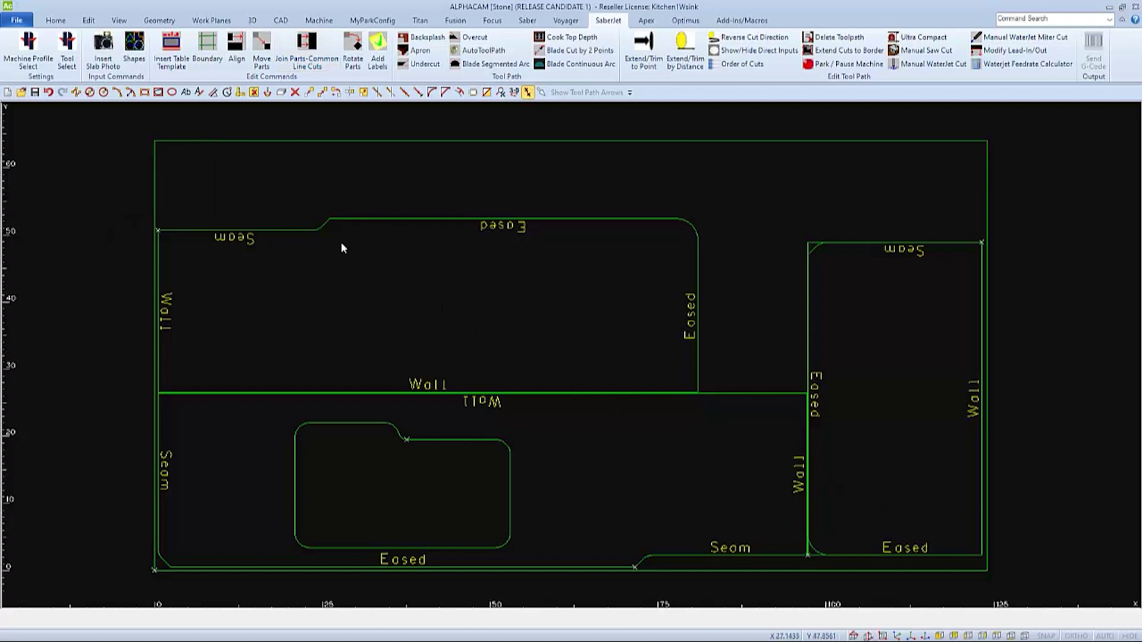
- Undo the last join and draw an enclosing rectangle around the lower countertop part
click(50, 93)
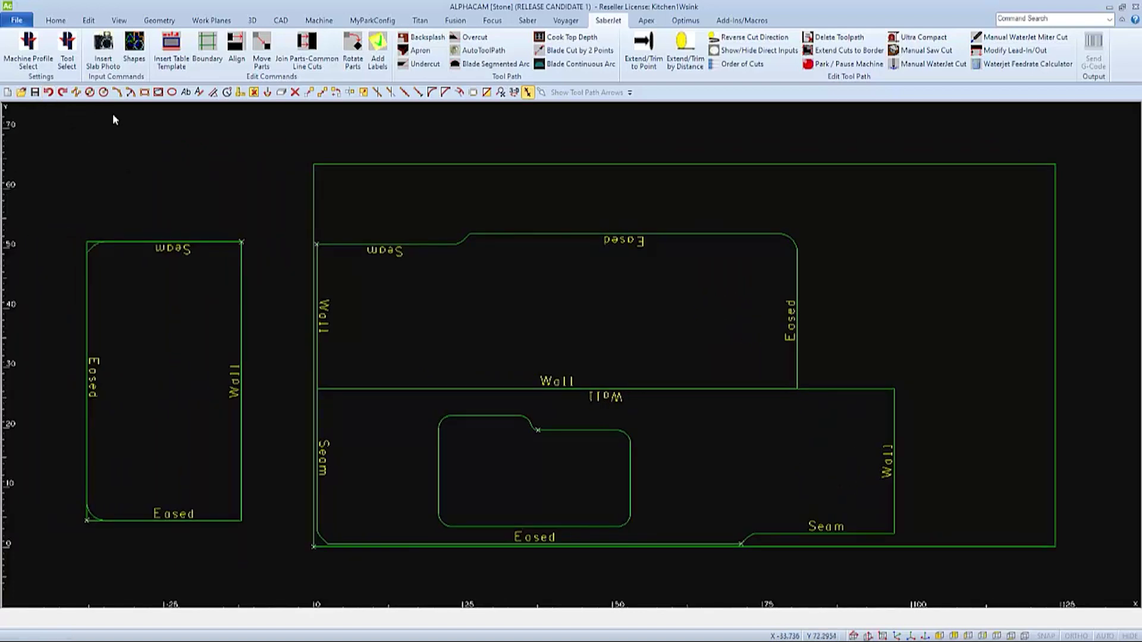
click(158, 94)
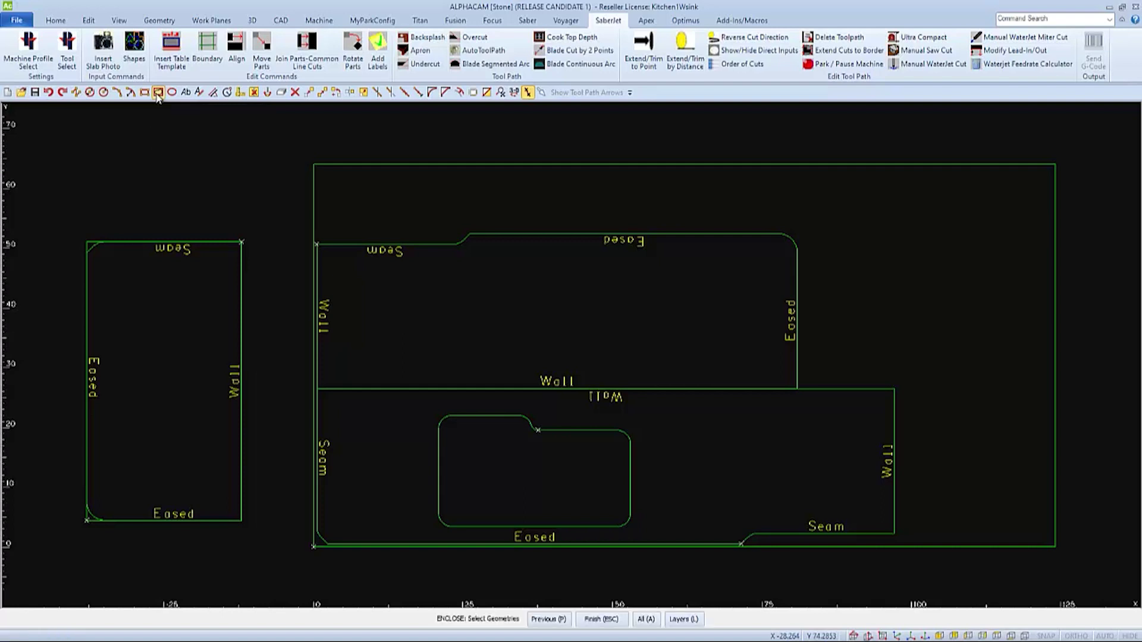
click(893, 410)
key(Escape)
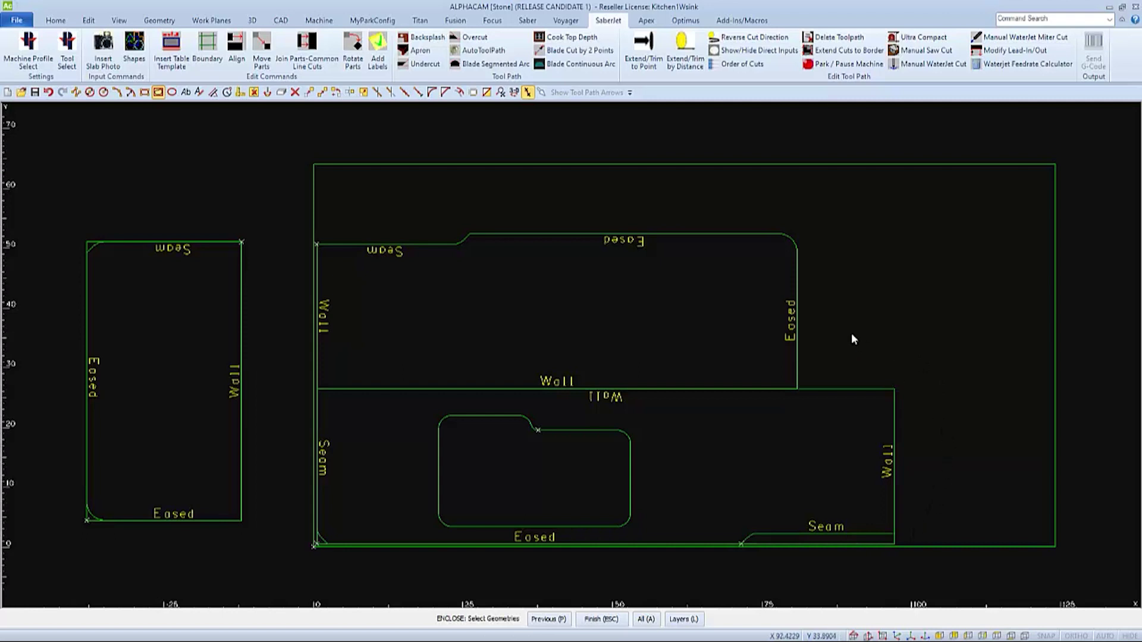
- Join the tall part flush against the lower part's right edge on a common cut line
click(301, 49)
drag(134, 70, 181, 141)
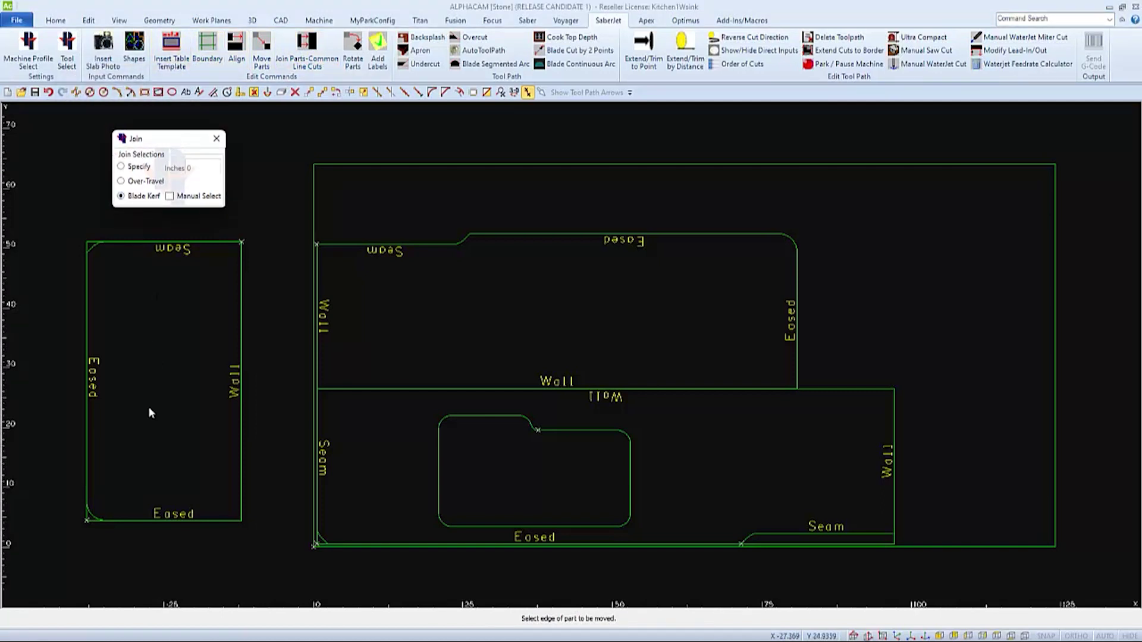
click(87, 519)
click(85, 514)
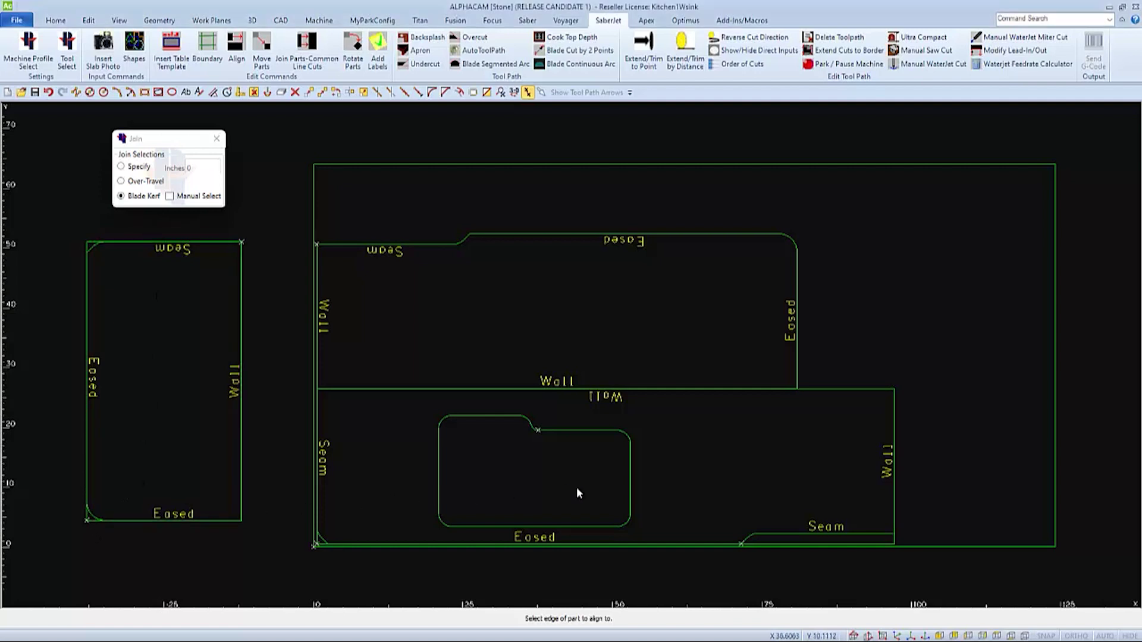
click(896, 540)
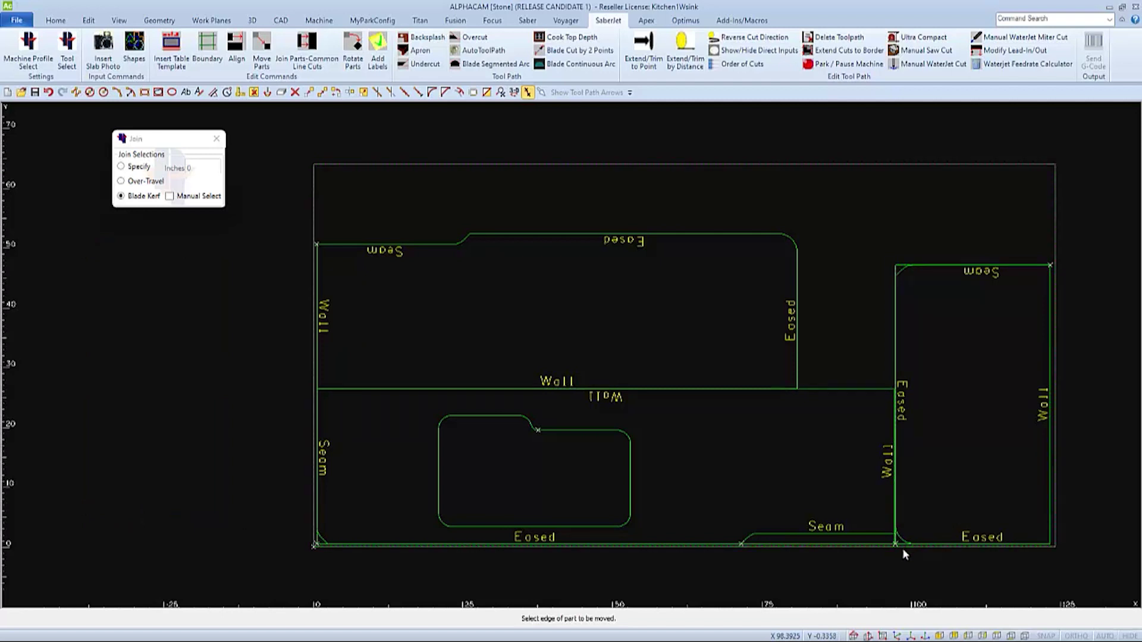
scroll(907, 552, up, 5)
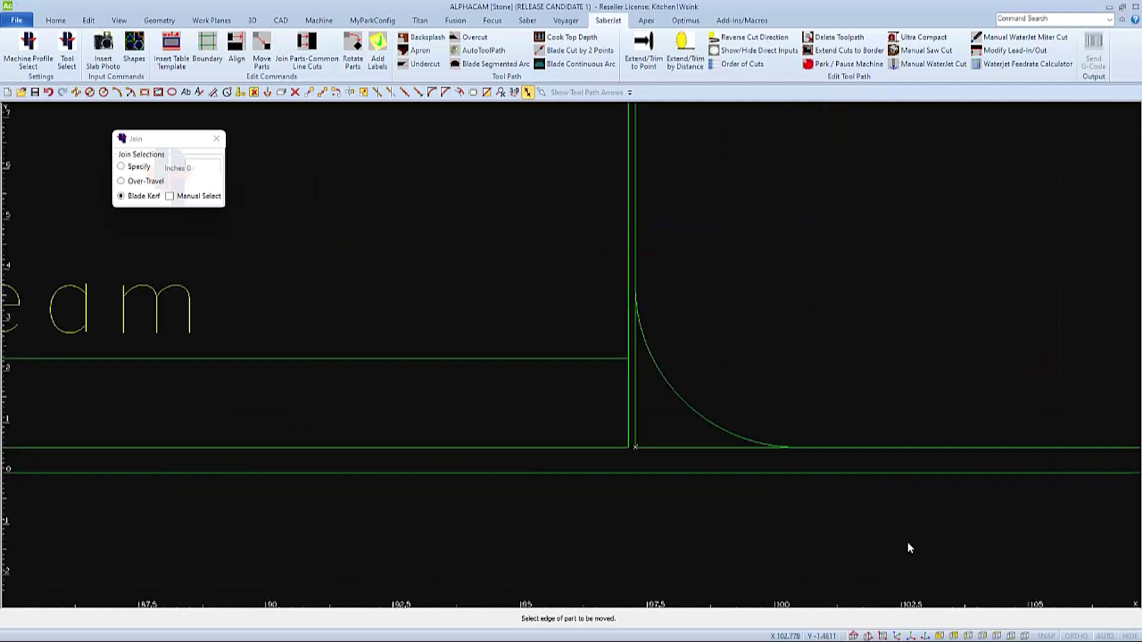
scroll(816, 491, down, 3)
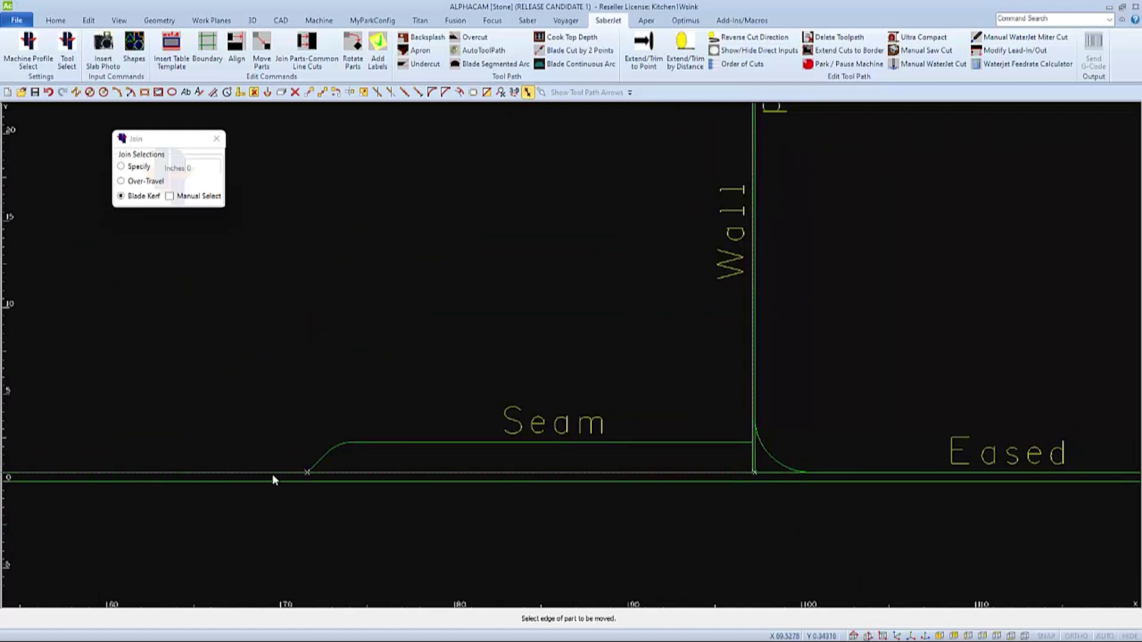
- Delete the bottom and second enclosing rectangles, leaving the three joined pieces in the slab
key(Escape)
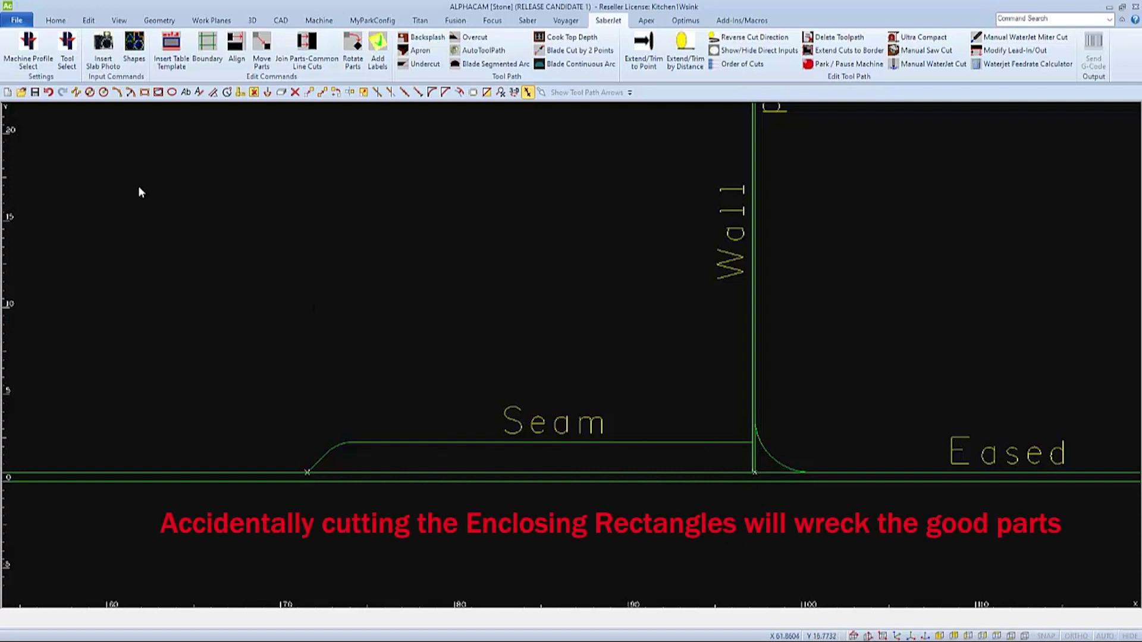
click(295, 92)
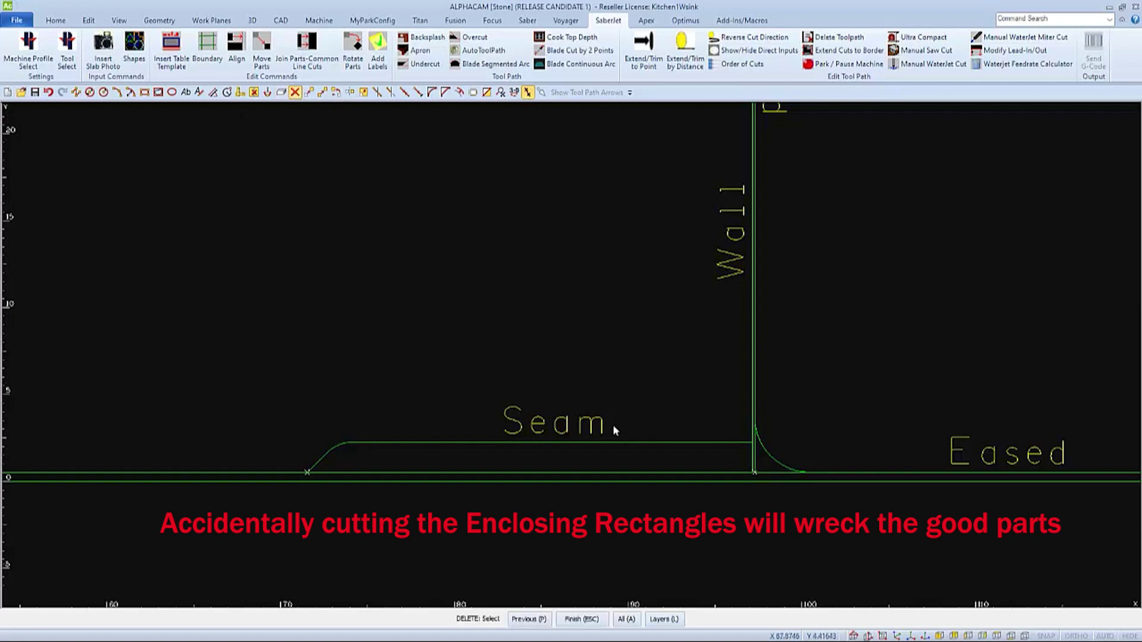
click(716, 472)
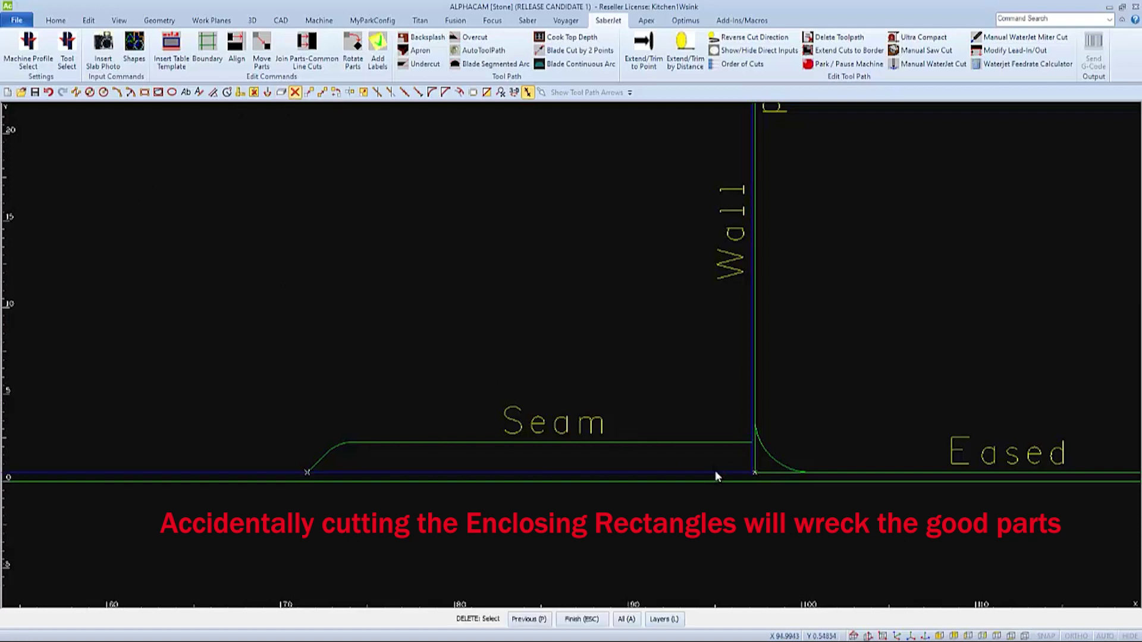
click(764, 472)
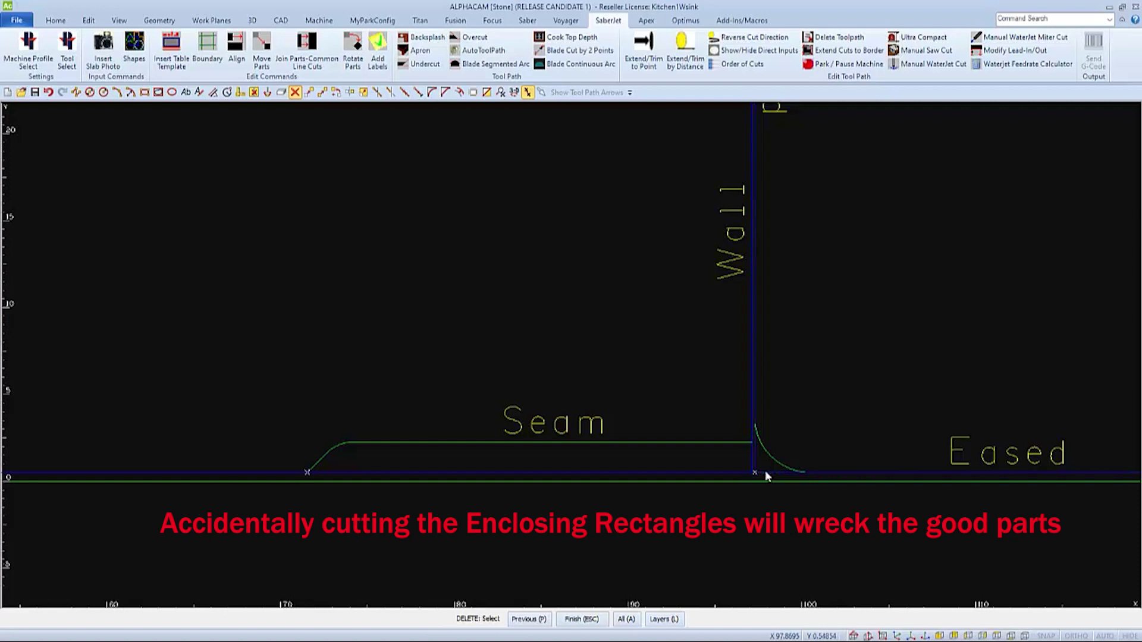
right_click(679, 520)
key(Return)
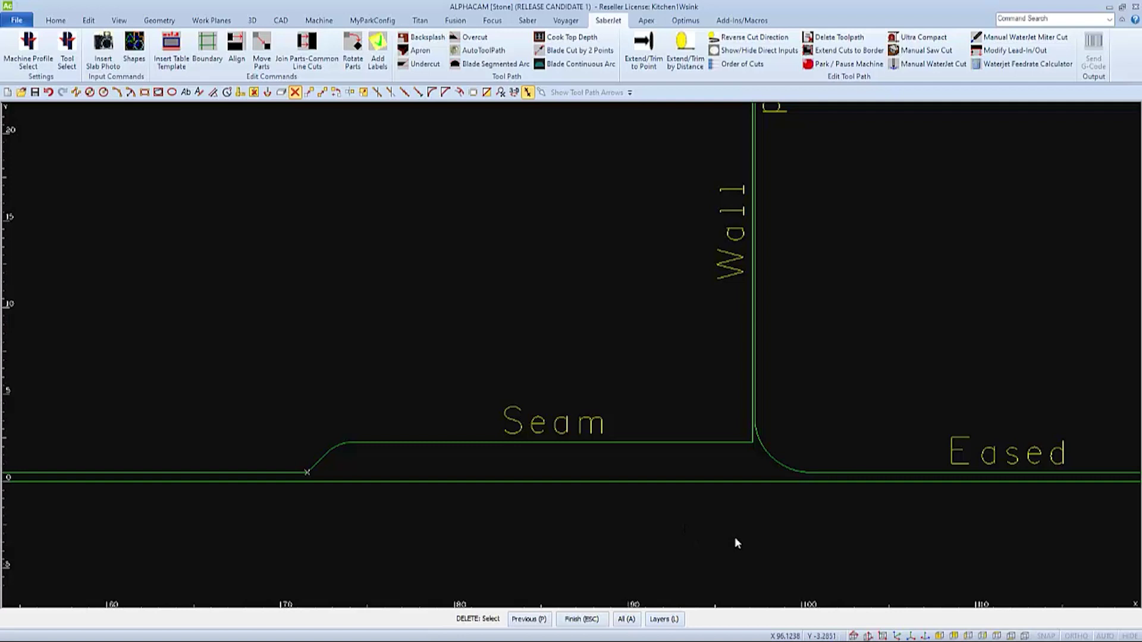
key(Escape)
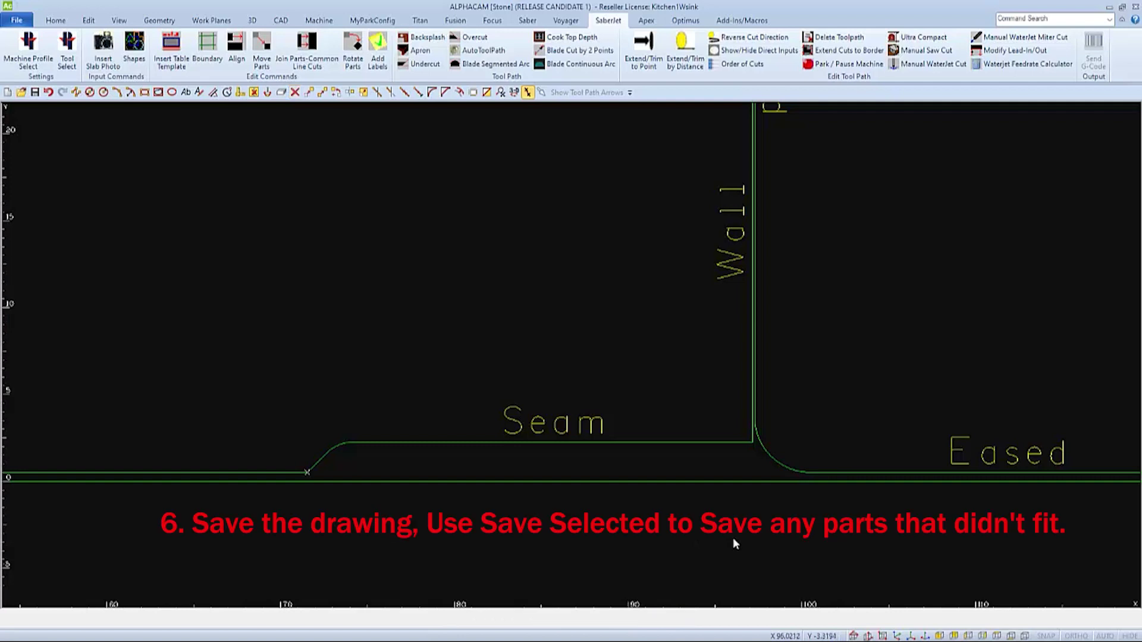
key(F2)
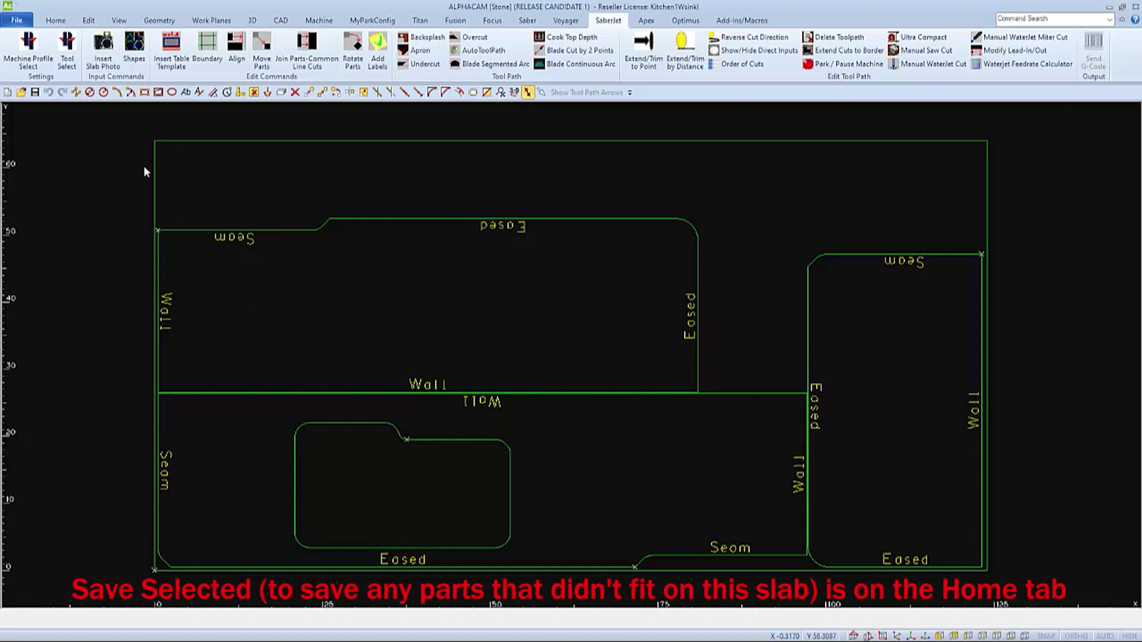
- Save As Kitchen1WsinkProgram1 by appending Program1 to the name, and acknowledge the saved message
click(22, 22)
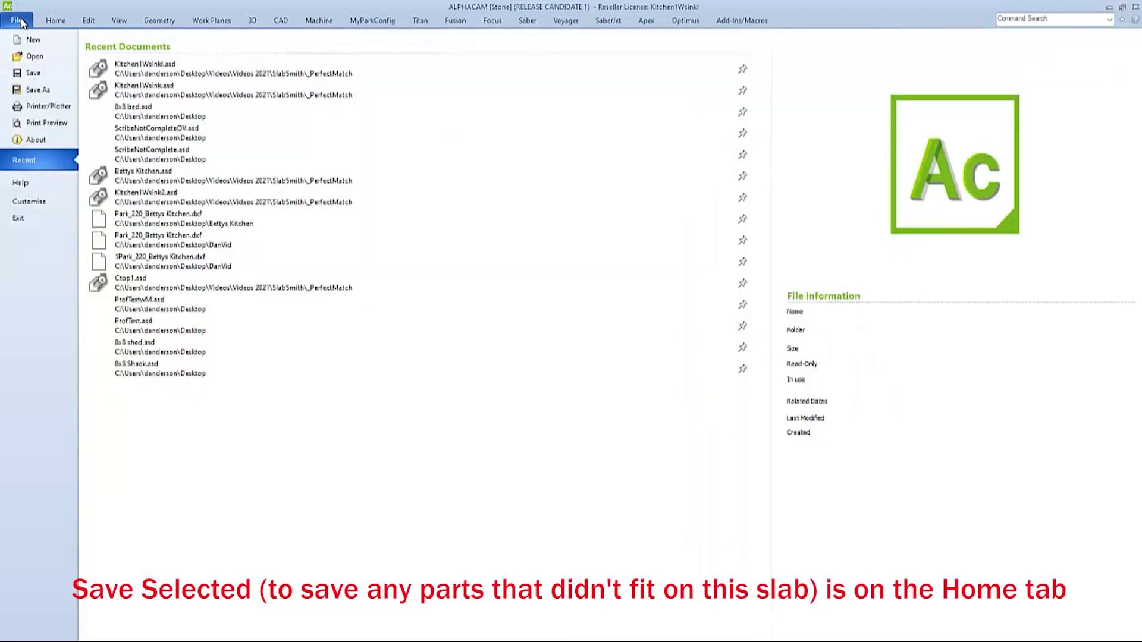
click(41, 89)
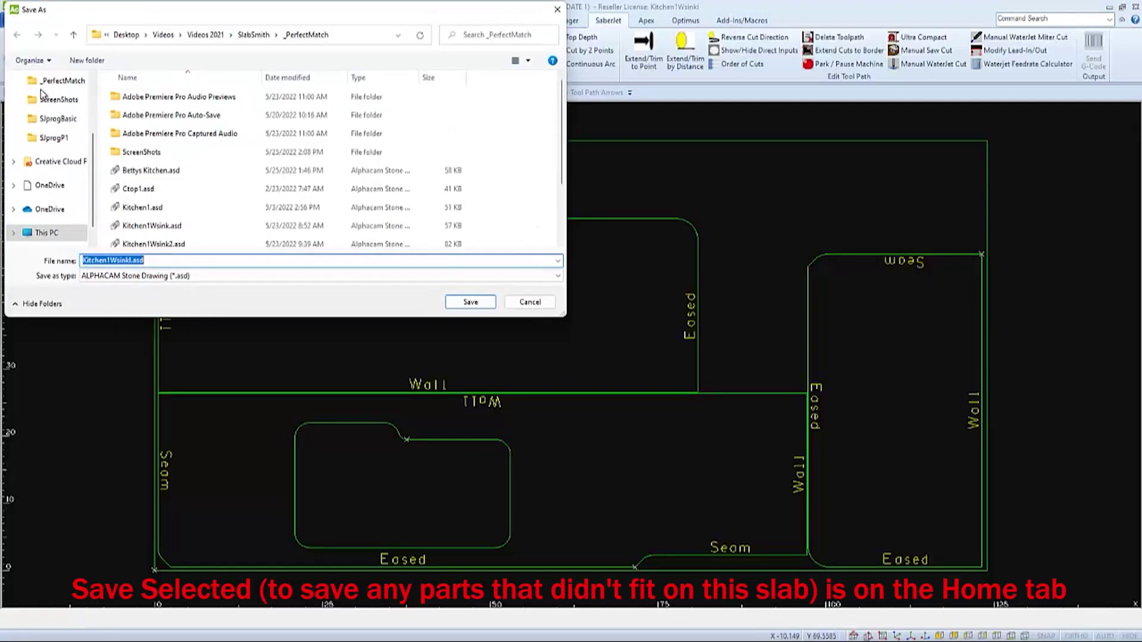
click(144, 260)
drag(144, 260, 130, 260)
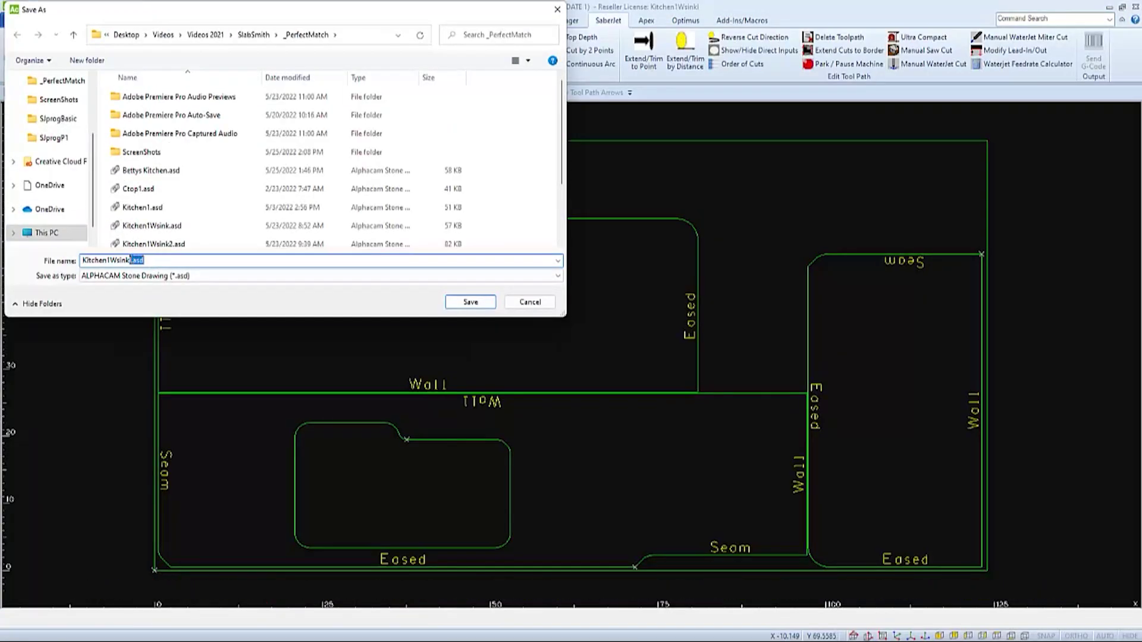
text(Program1)
click(459, 302)
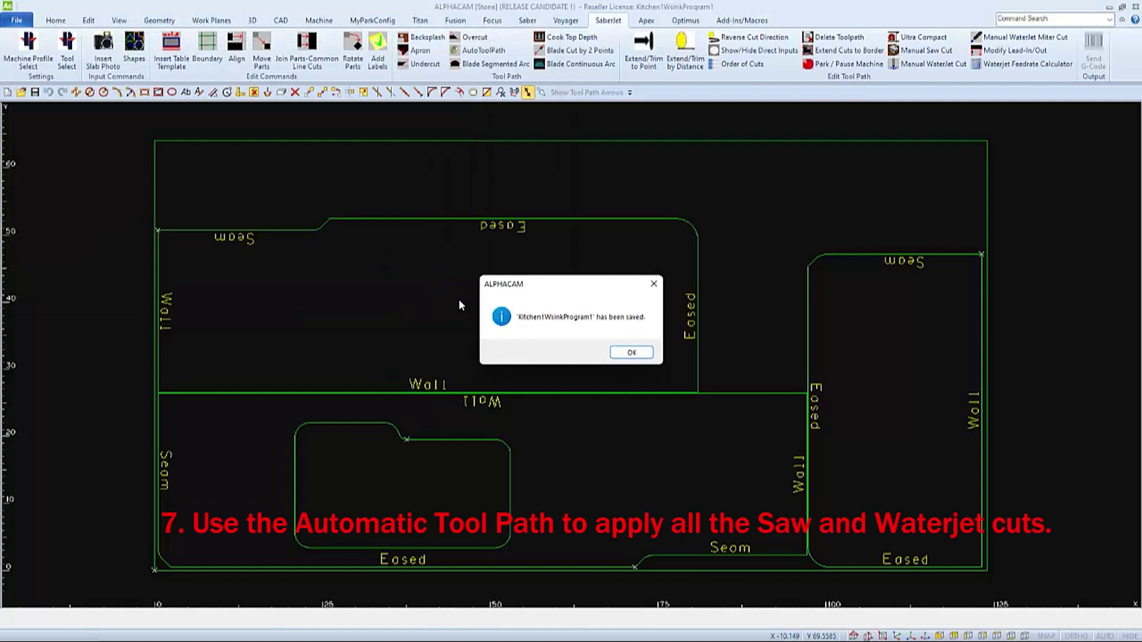
click(634, 358)
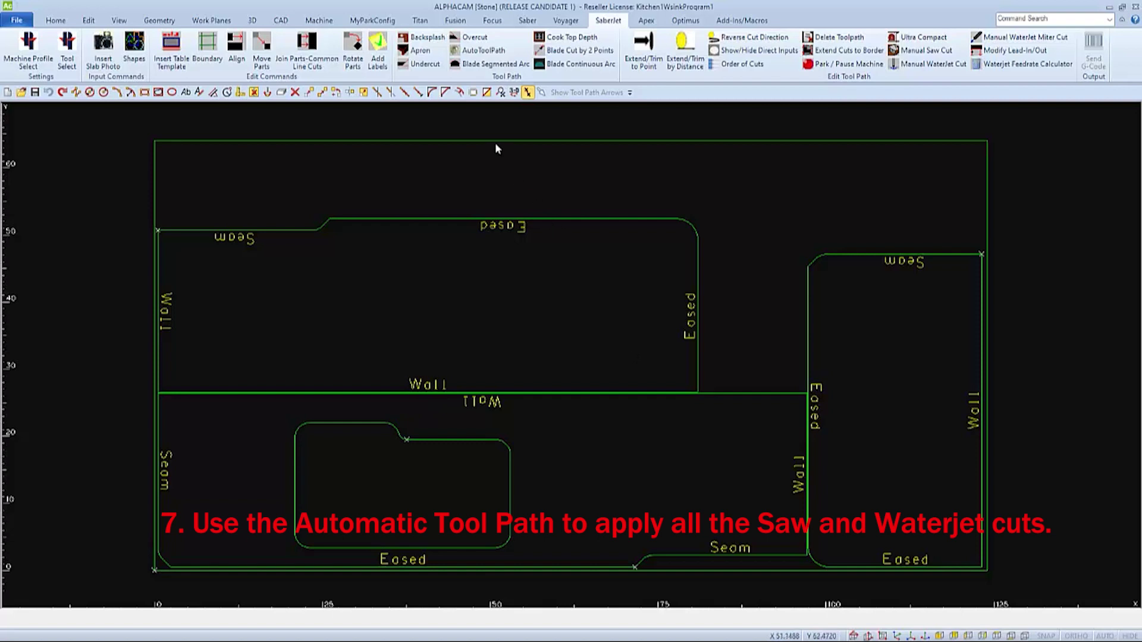
- Run AutoToolPath on the sink cutout plus the lower, upper and tall part contours
click(482, 51)
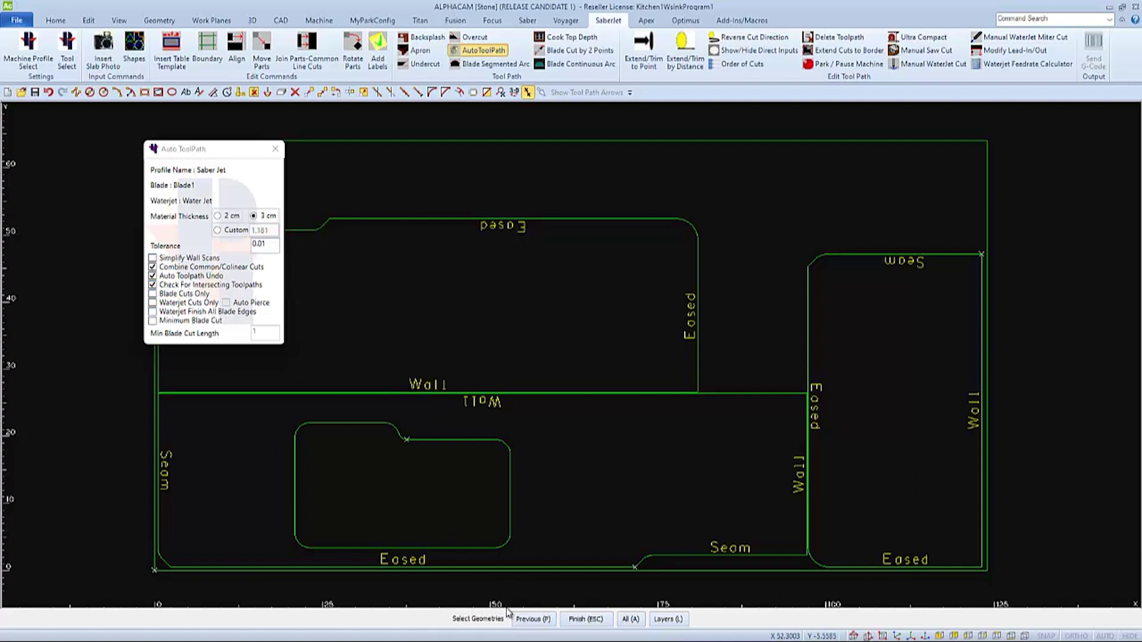
click(510, 519)
click(515, 394)
click(516, 390)
click(810, 371)
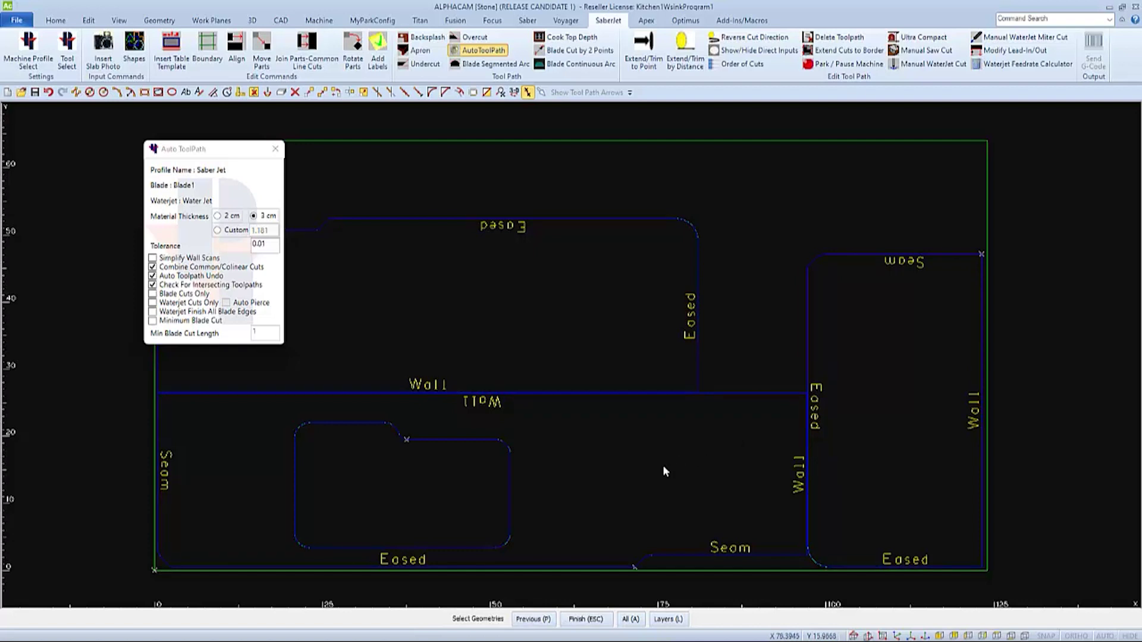
click(587, 620)
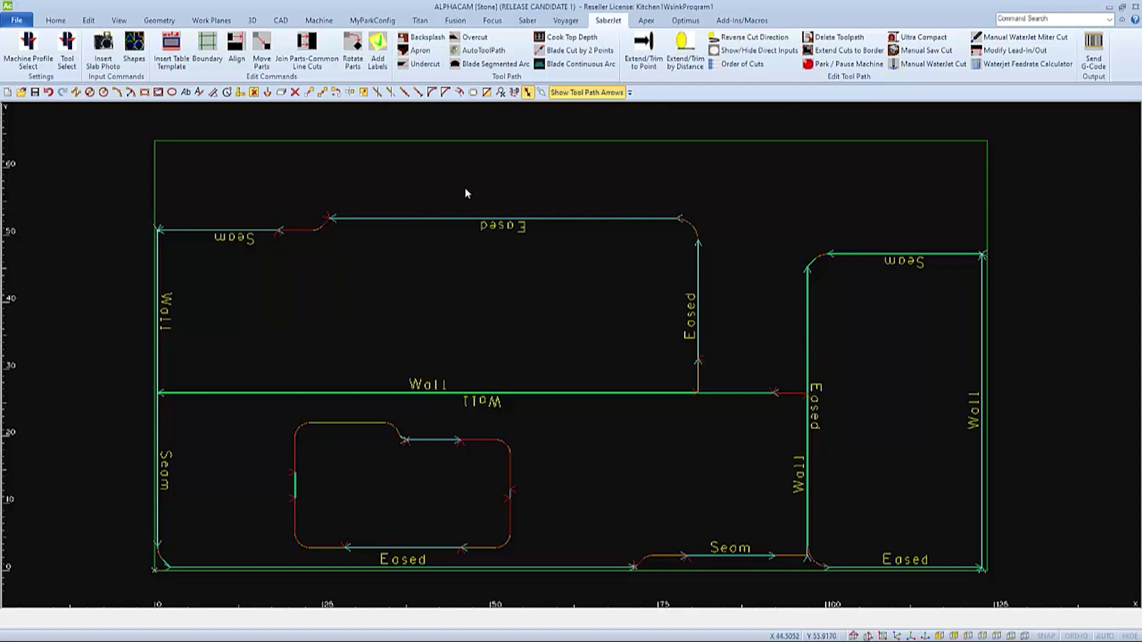
- Toggle the toolpath direction arrows off and on, then inspect the corners and zoom to extents
click(570, 95)
click(569, 94)
scroll(694, 224, up, 4)
scroll(694, 224, up, 2)
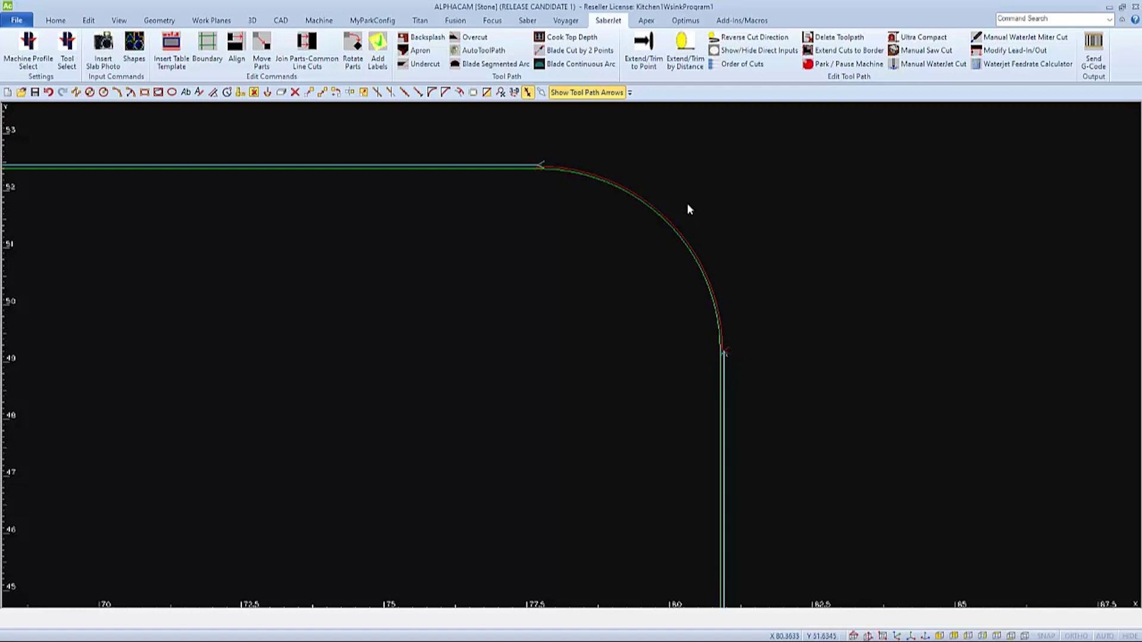
key(F3)
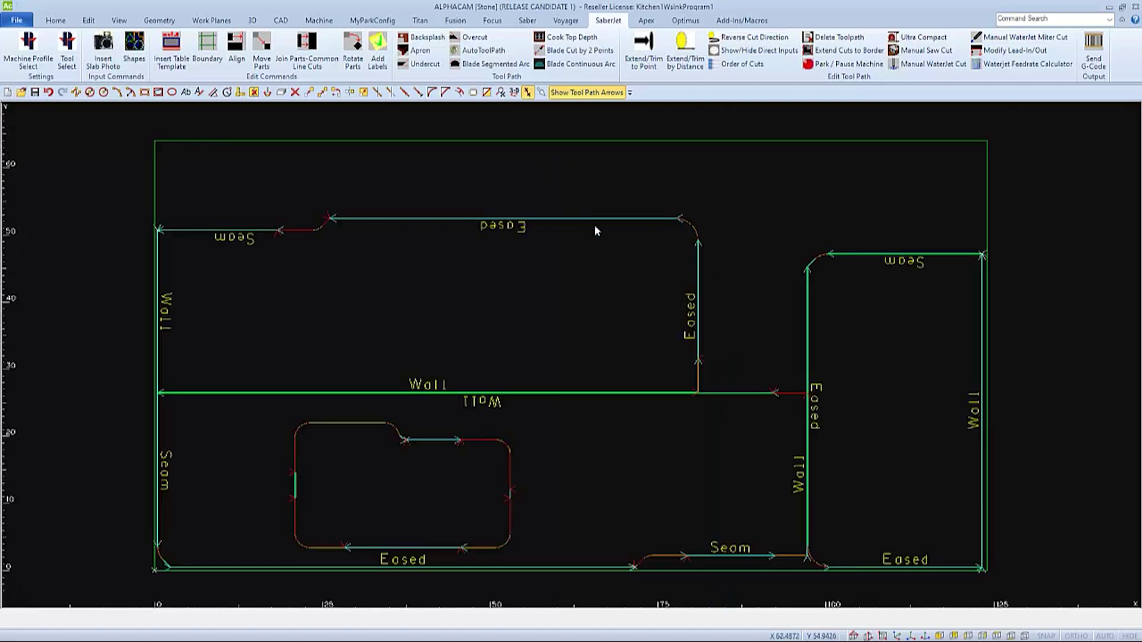
scroll(803, 582, up, 5)
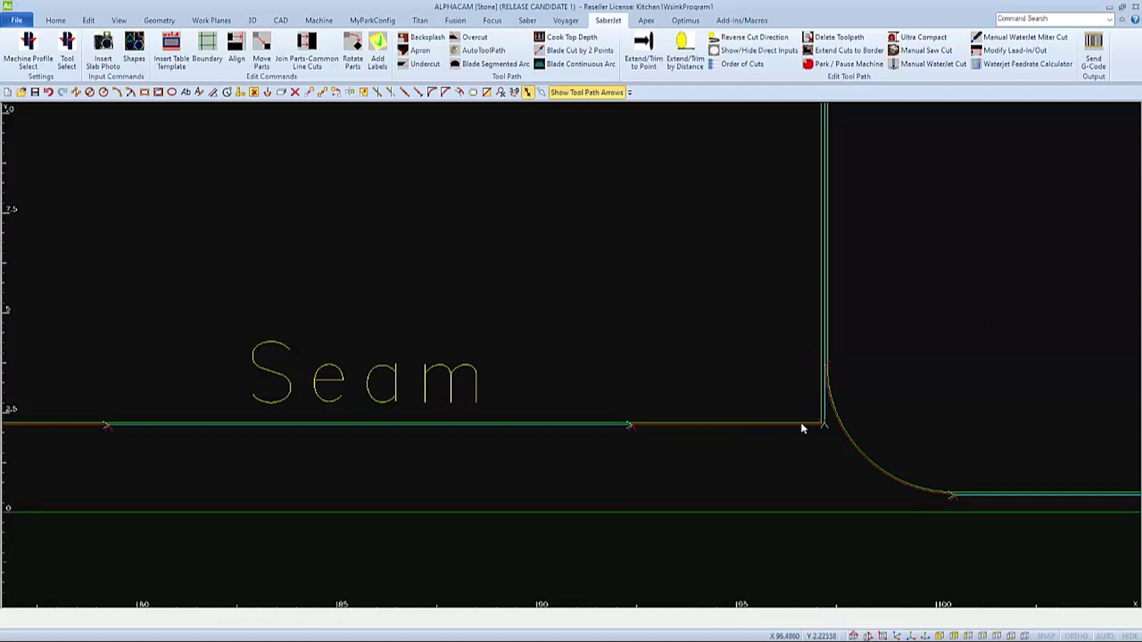
scroll(808, 422, down, 1)
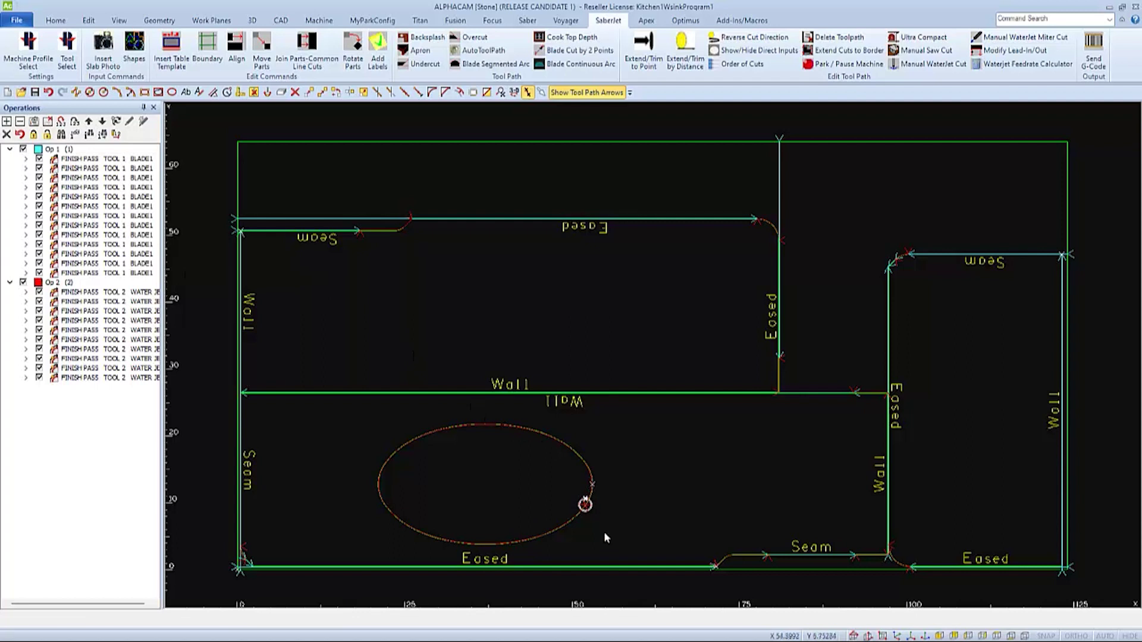
scroll(583, 536, up, 3)
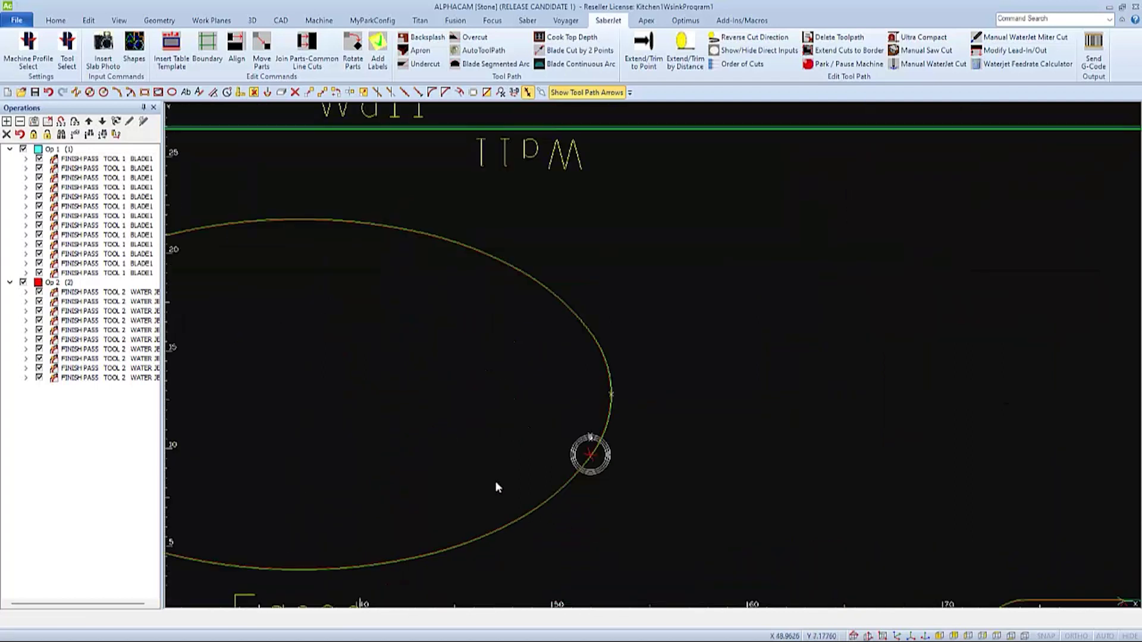
mouse_move(424, 414)
middle_down()
mouse_move(805, 321)
mouse_move(904, 313)
middle_up()
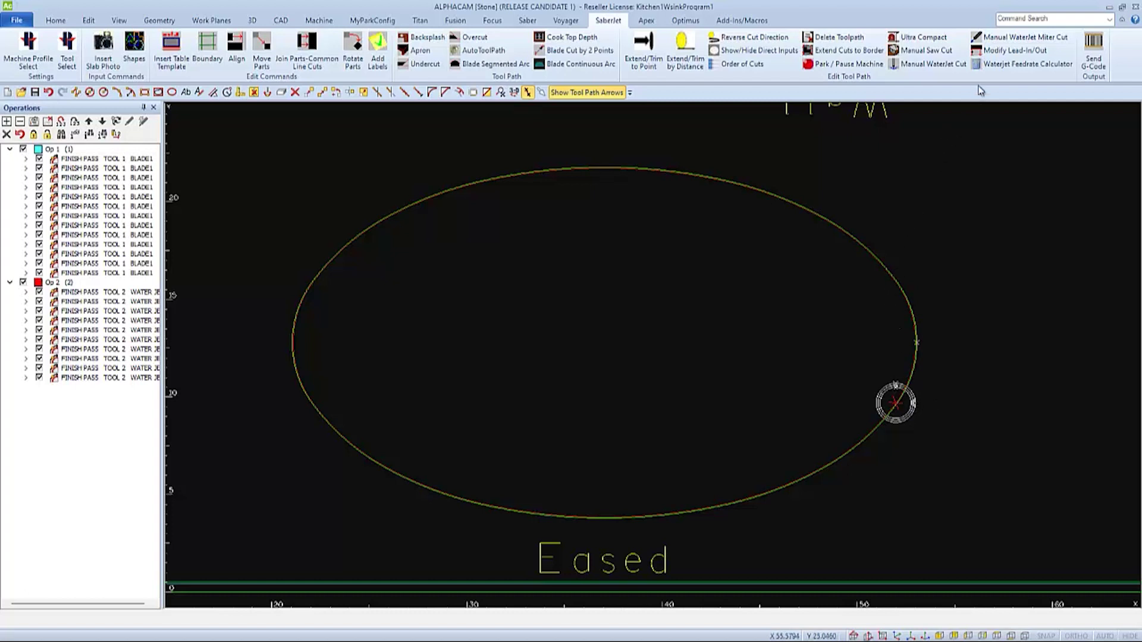
- Move the oval sink waterjet path's lead-in and lead-out to the oval's upper-left side
click(995, 53)
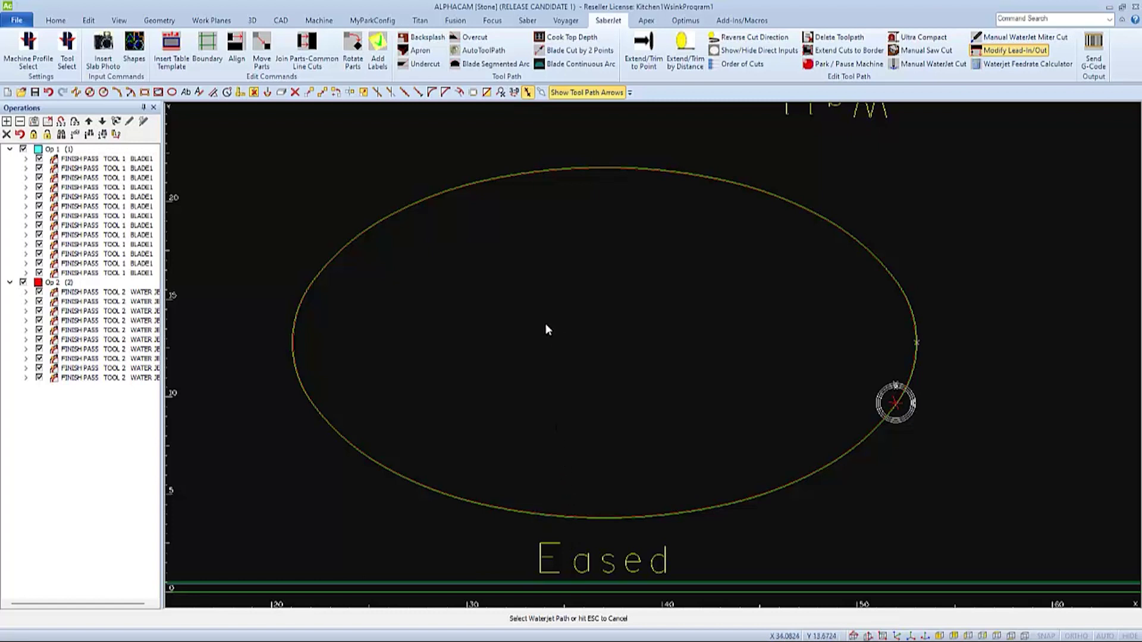
click(351, 243)
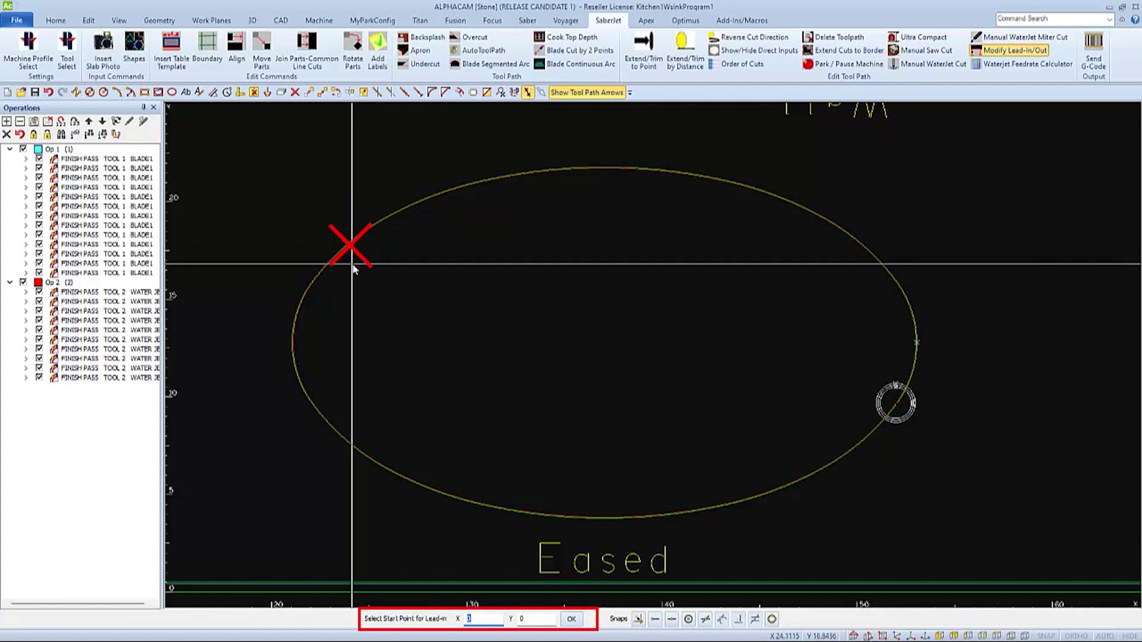
click(353, 320)
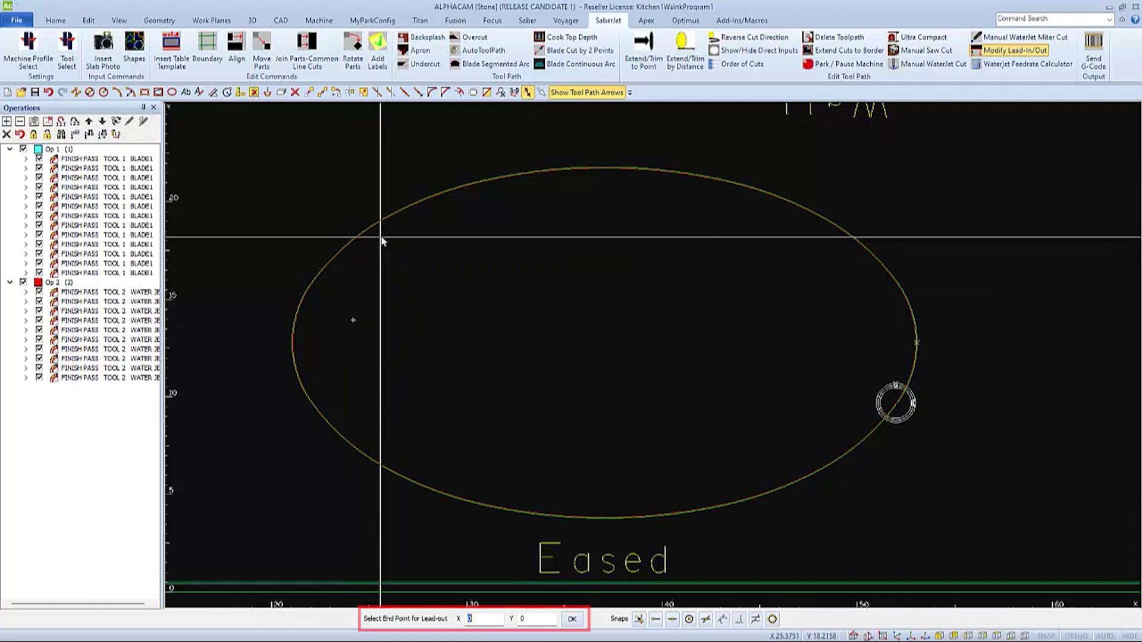
click(381, 237)
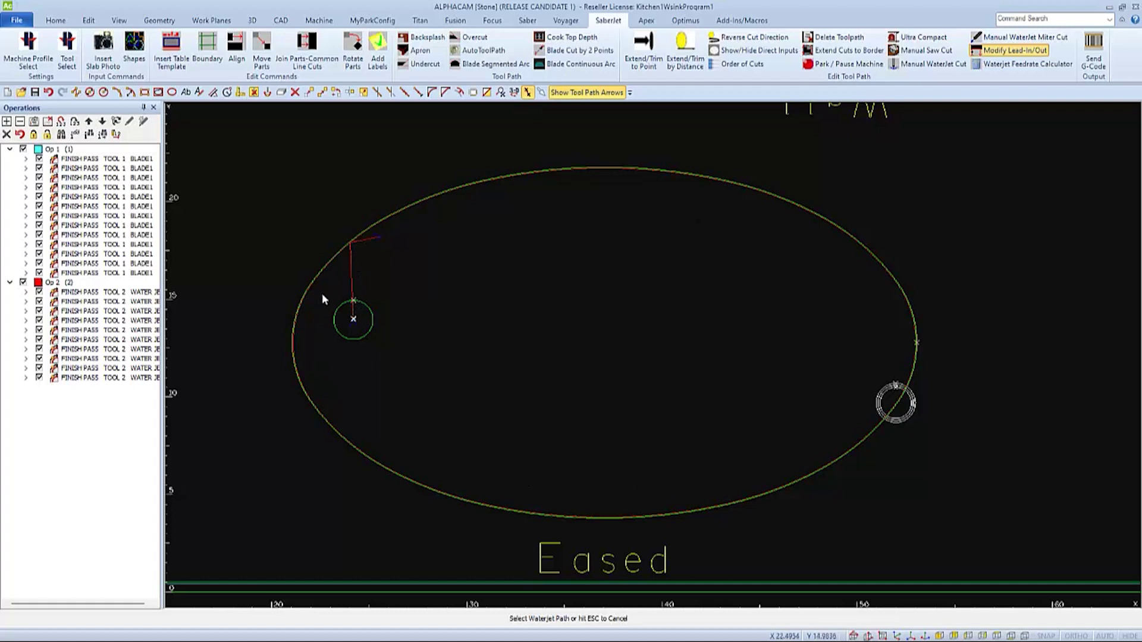
click(376, 238)
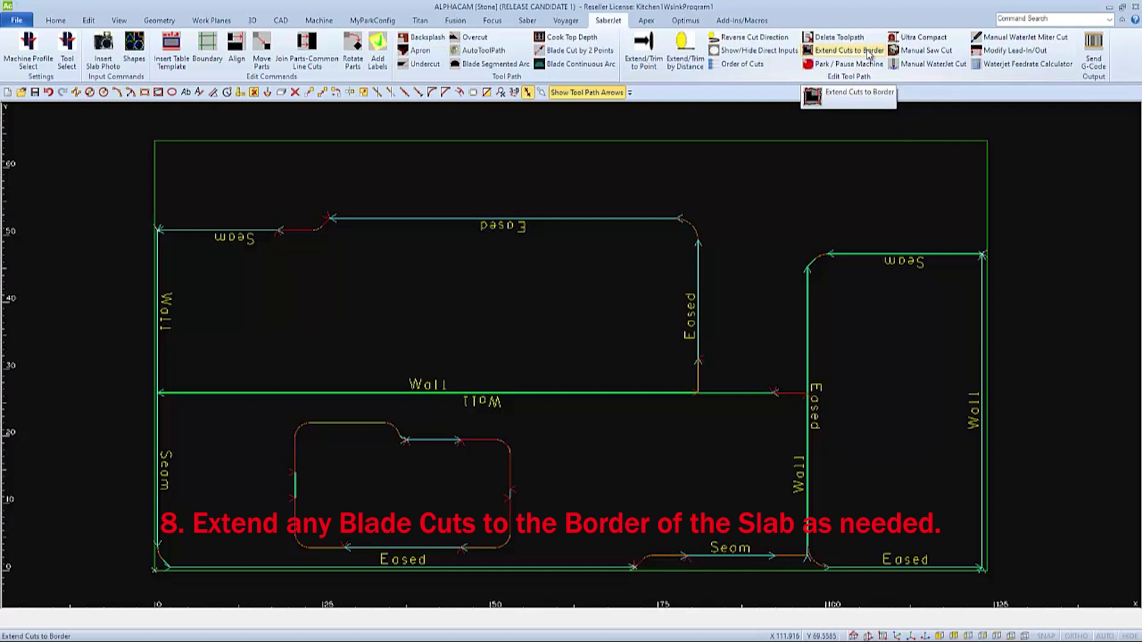
- Extend the right Seam, right Wall, bottom-right Eased and vertical Eased cuts to the outer border
click(866, 48)
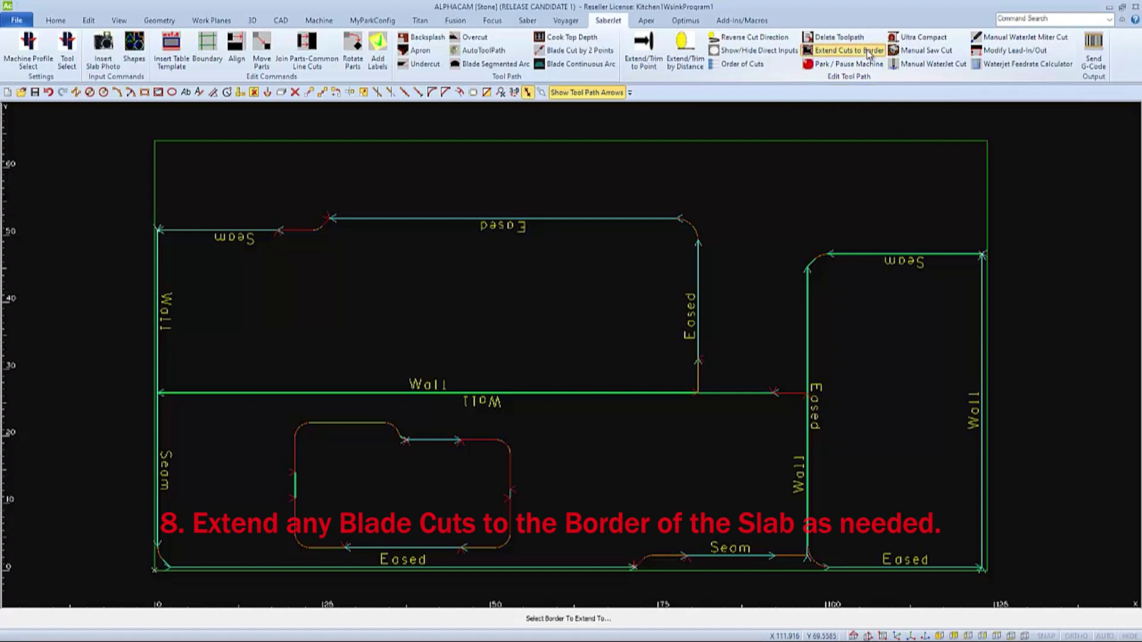
click(717, 570)
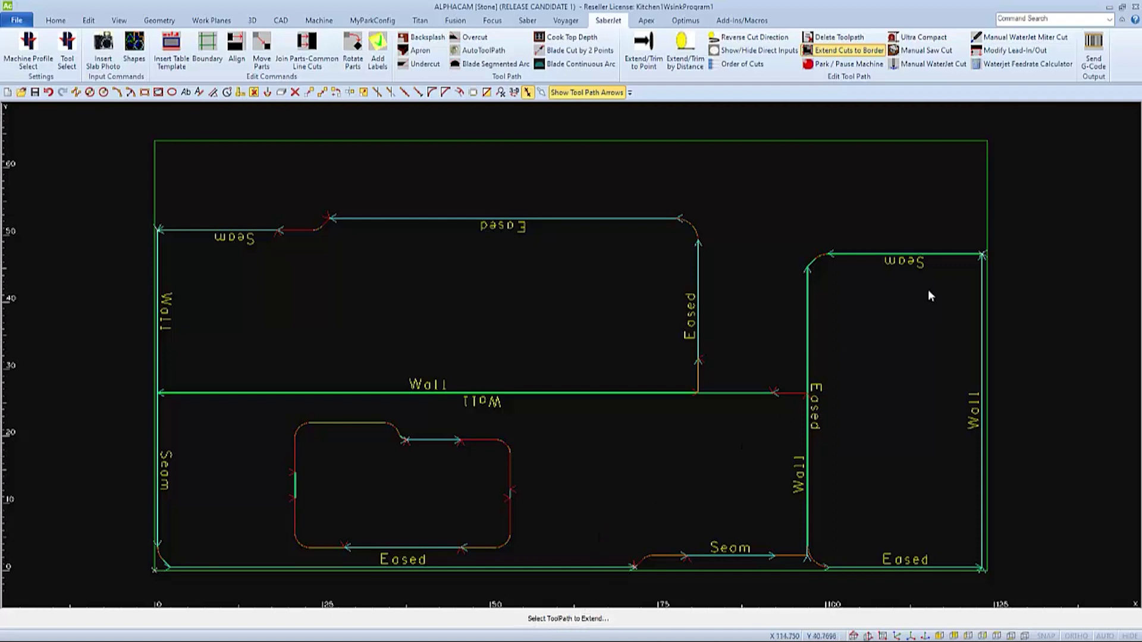
click(974, 257)
click(983, 558)
click(969, 565)
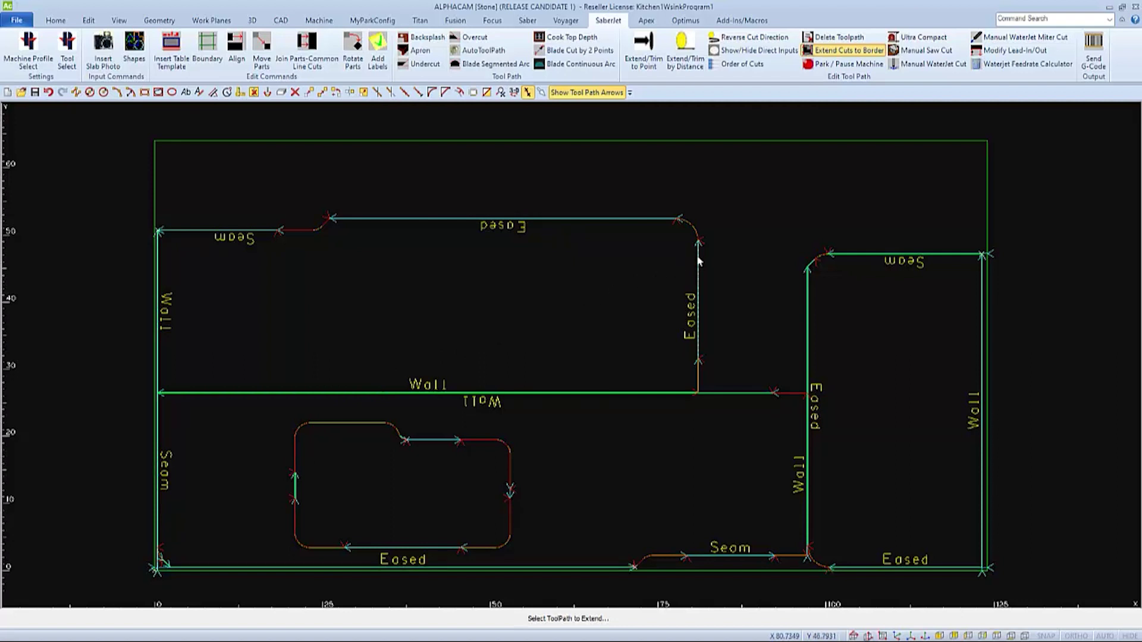
click(699, 350)
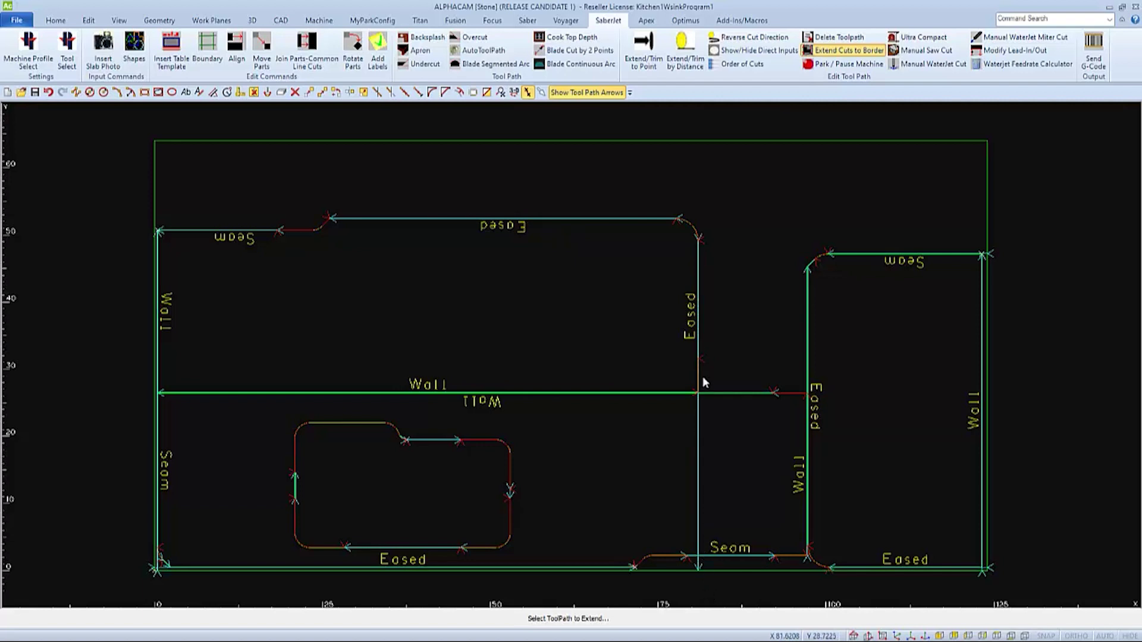
- Undo the downward extension and extend the vertical Eased cut up and the top Eased cut left
key(Escape)
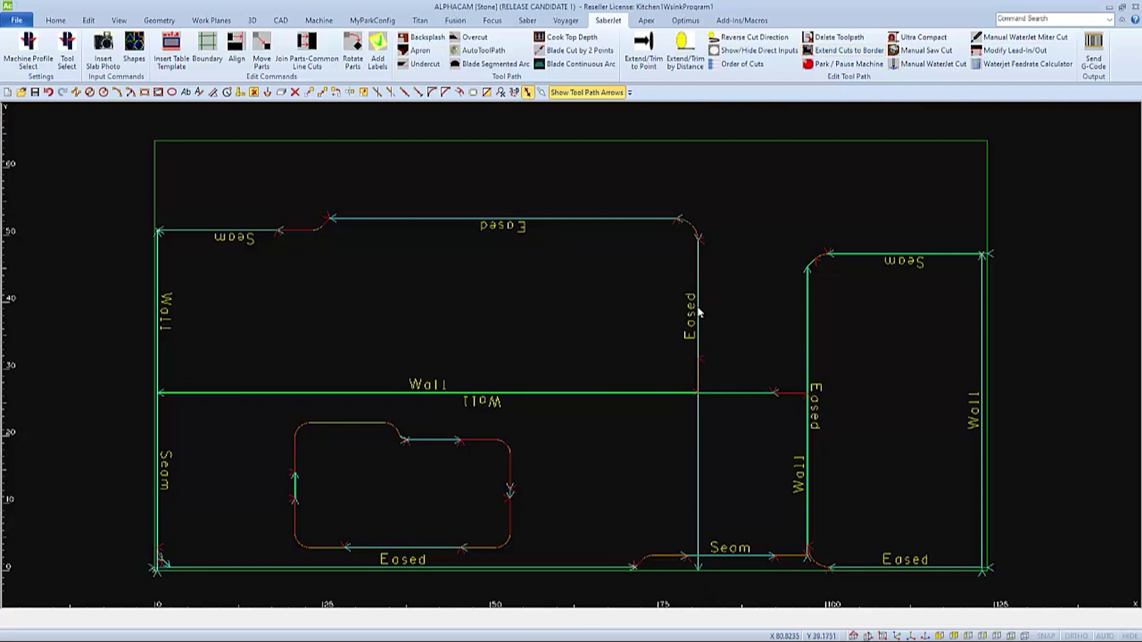
click(49, 93)
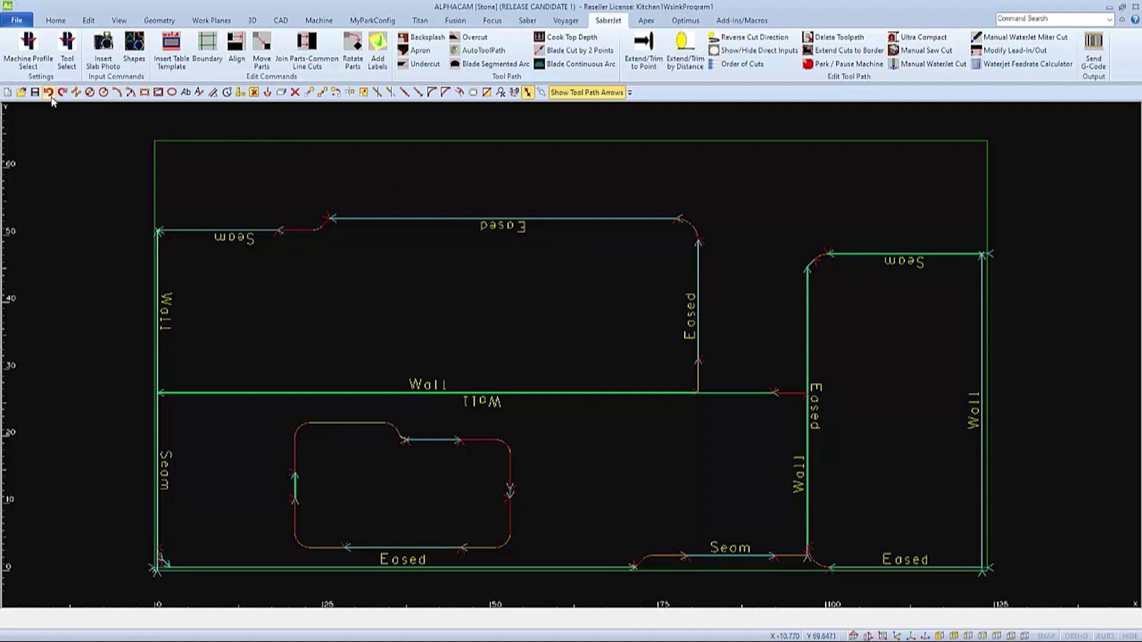
click(847, 52)
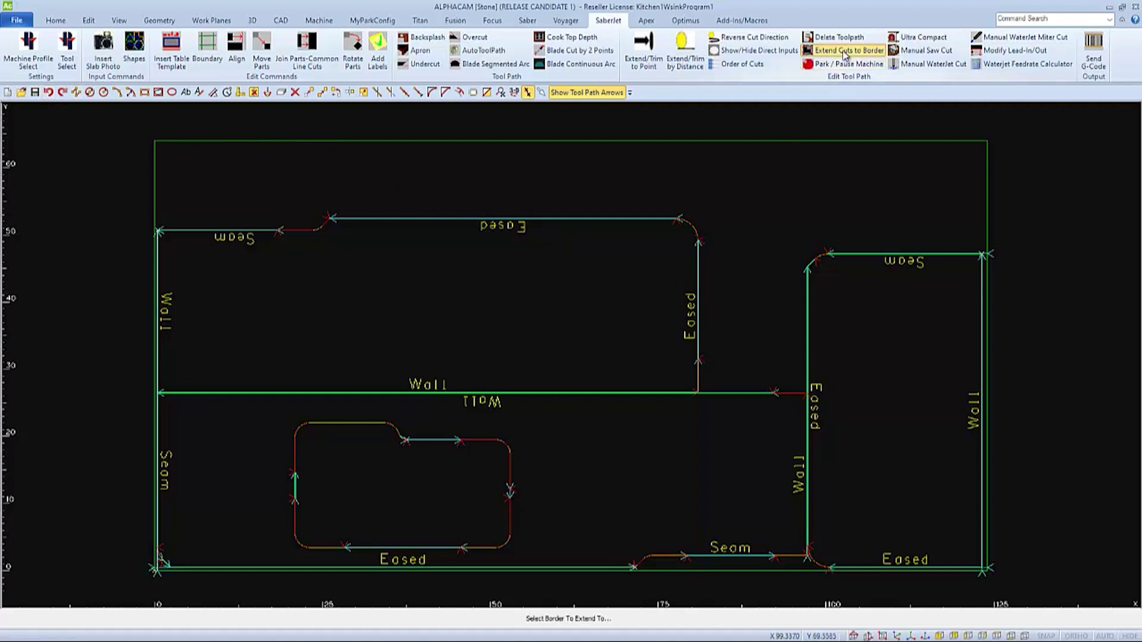
click(746, 140)
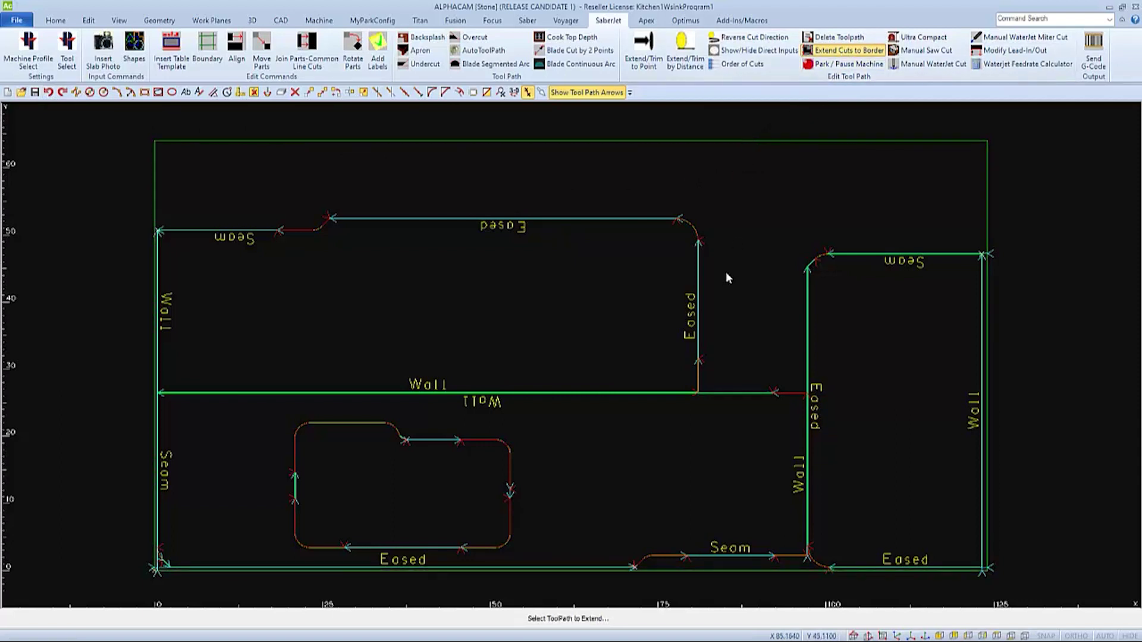
click(699, 257)
click(341, 218)
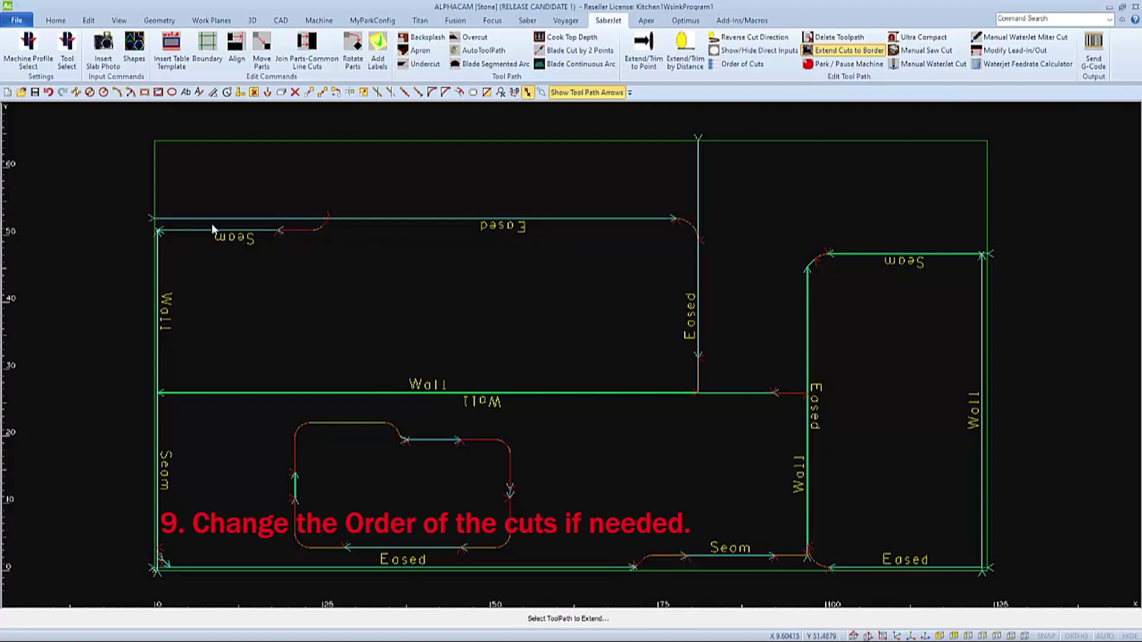
- Extend the top-left Seam cut to the left border and select the twelfth BLADE1 cut in Order of Cuts
click(177, 229)
key(Escape)
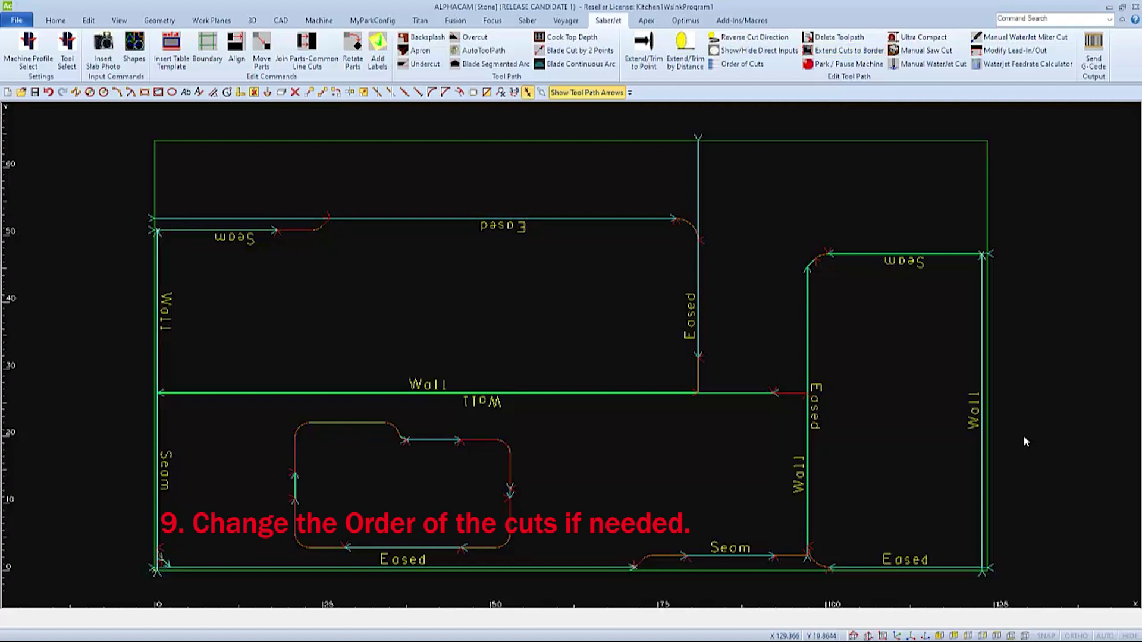
click(745, 69)
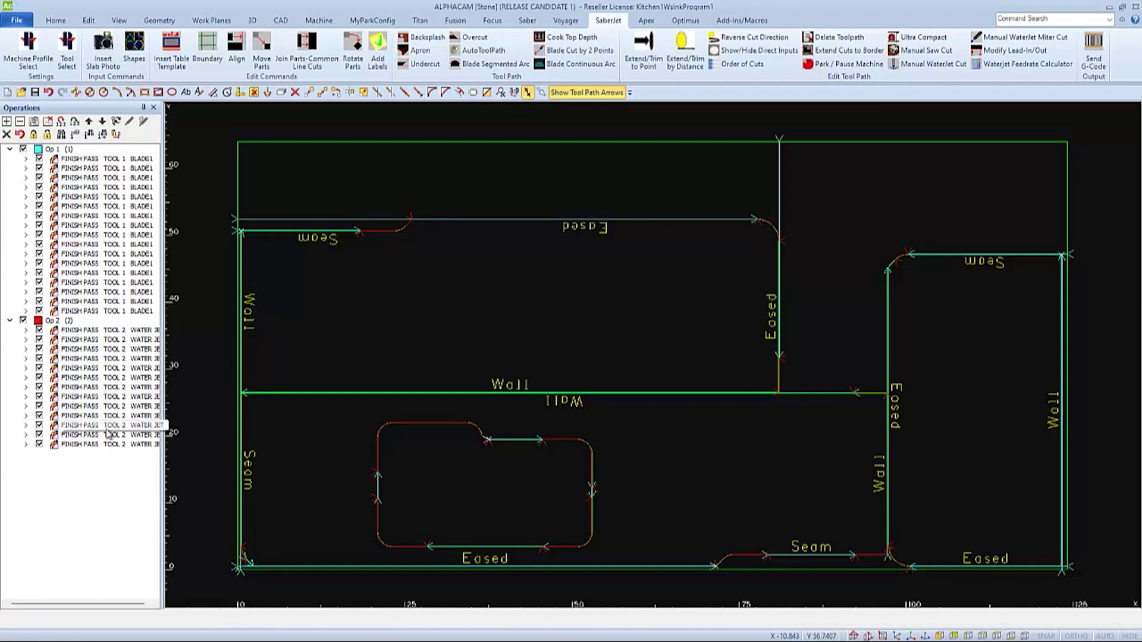
click(85, 161)
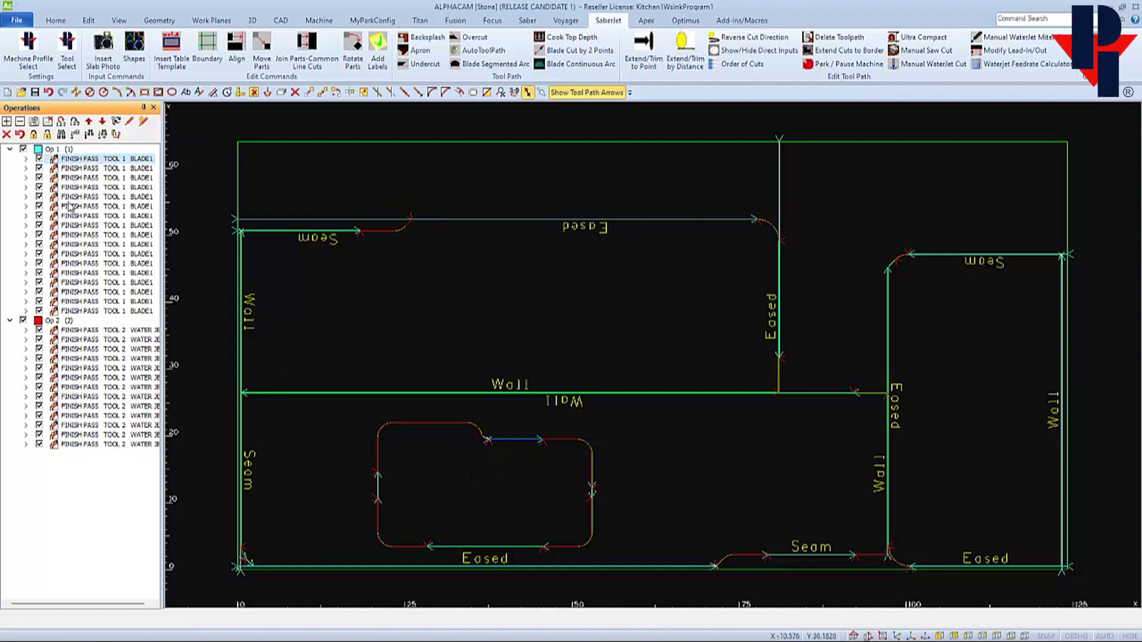
click(100, 169)
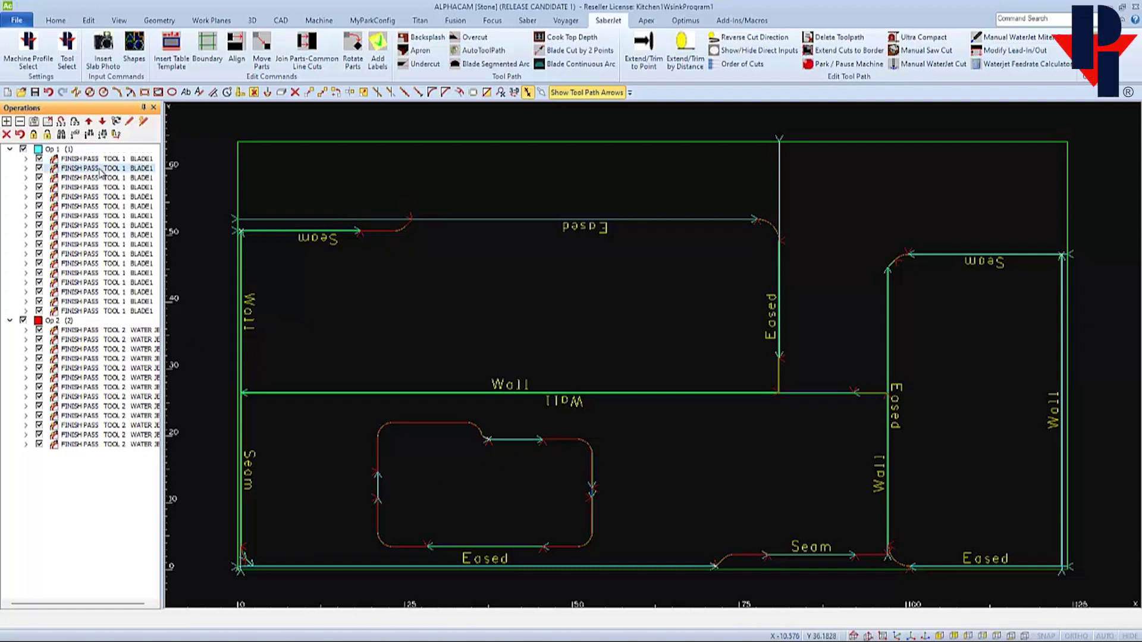
click(98, 177)
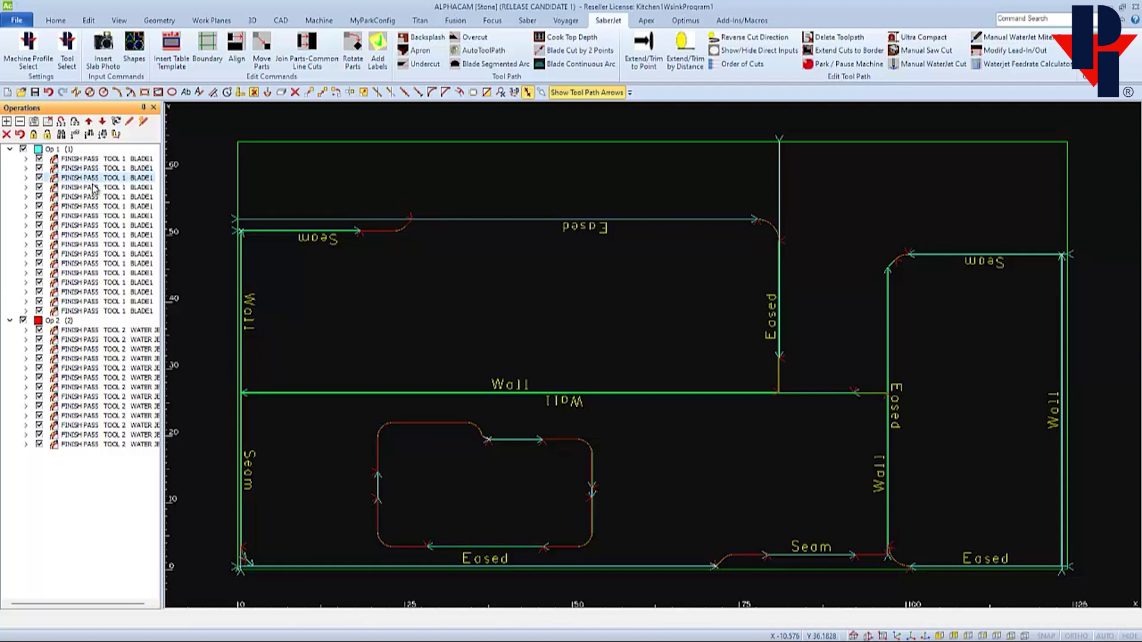
key(Down)
key(Down)
key(Down)
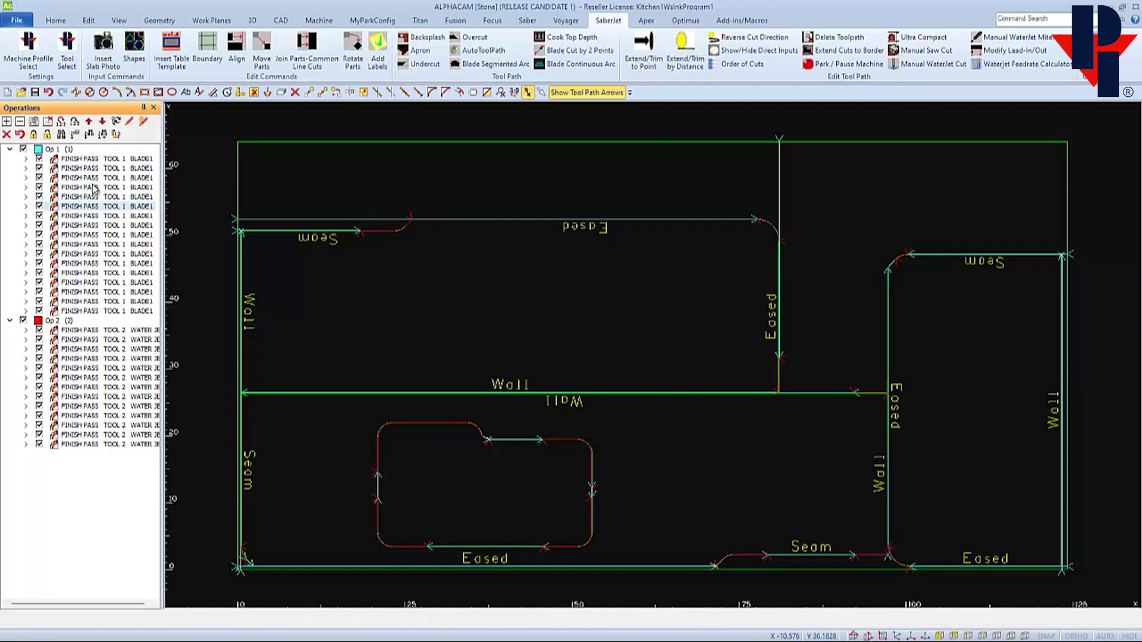
key(Down)
key(Down)
key(Down)
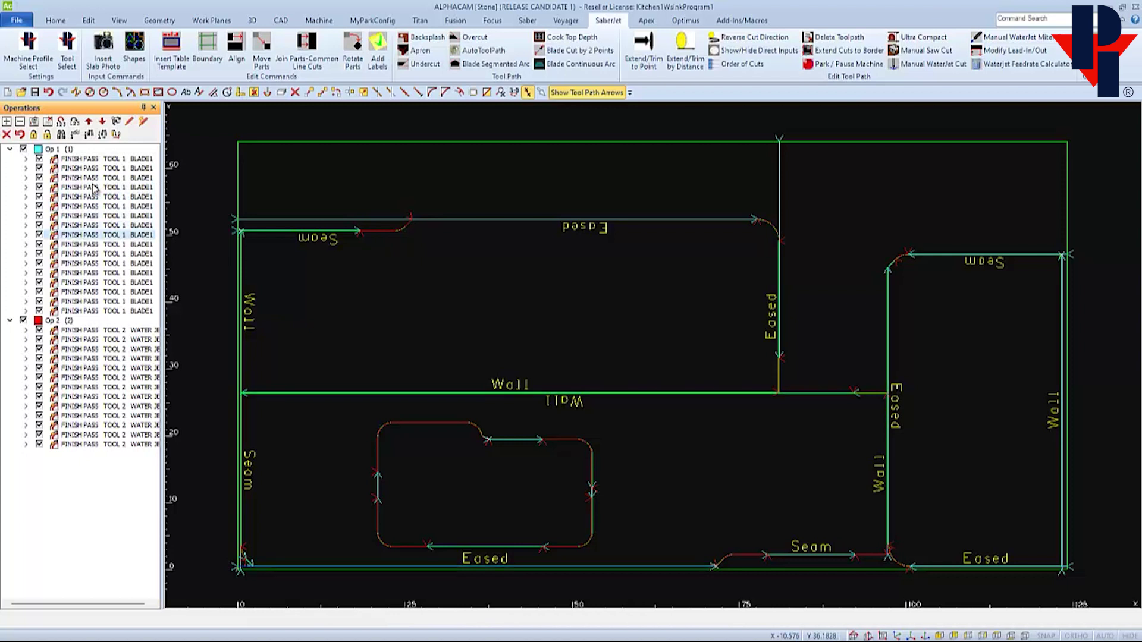
key(Down)
key(Down)
key(Down)
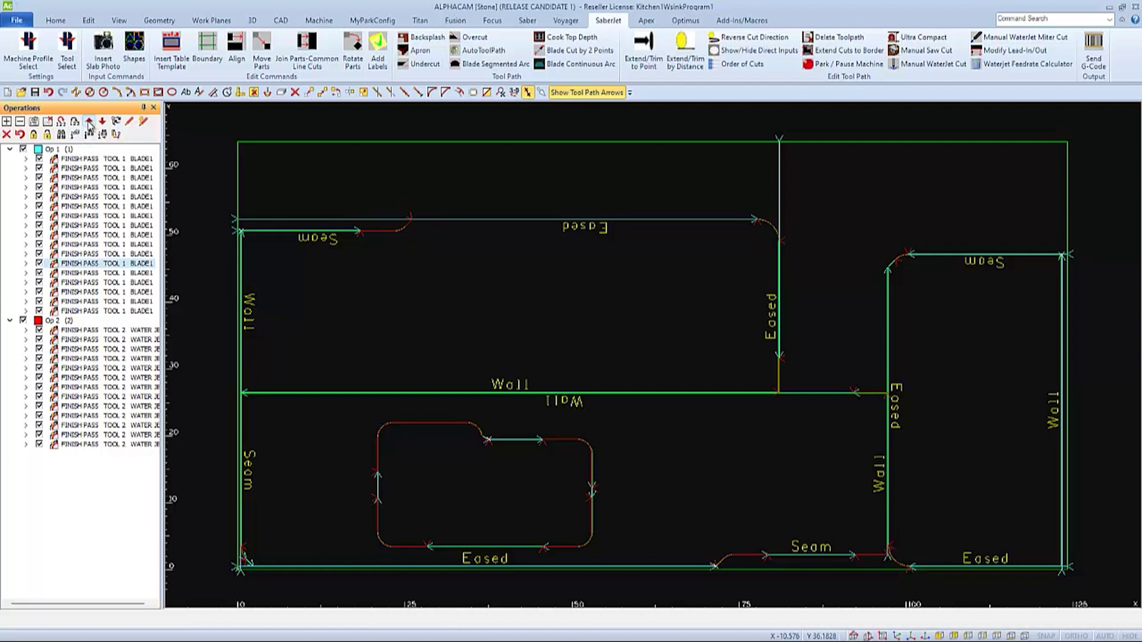
- Move the twelfth BLADE1 cut up until it is first in the cutting order
click(89, 123)
click(89, 124)
click(89, 123)
click(90, 123)
click(89, 123)
click(89, 123)
click(89, 123)
click(89, 124)
click(89, 123)
click(90, 123)
click(89, 123)
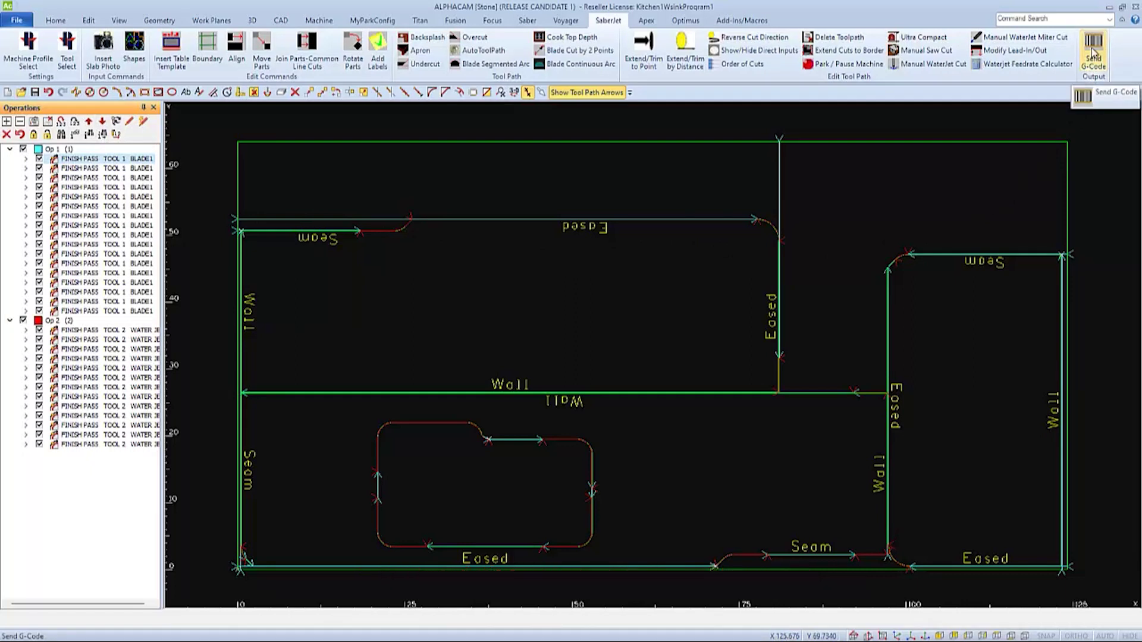
- Start Send G-Code and enter job notes 'Use Slab ID 2241' and 'Send to Titan for profiling'
click(1092, 53)
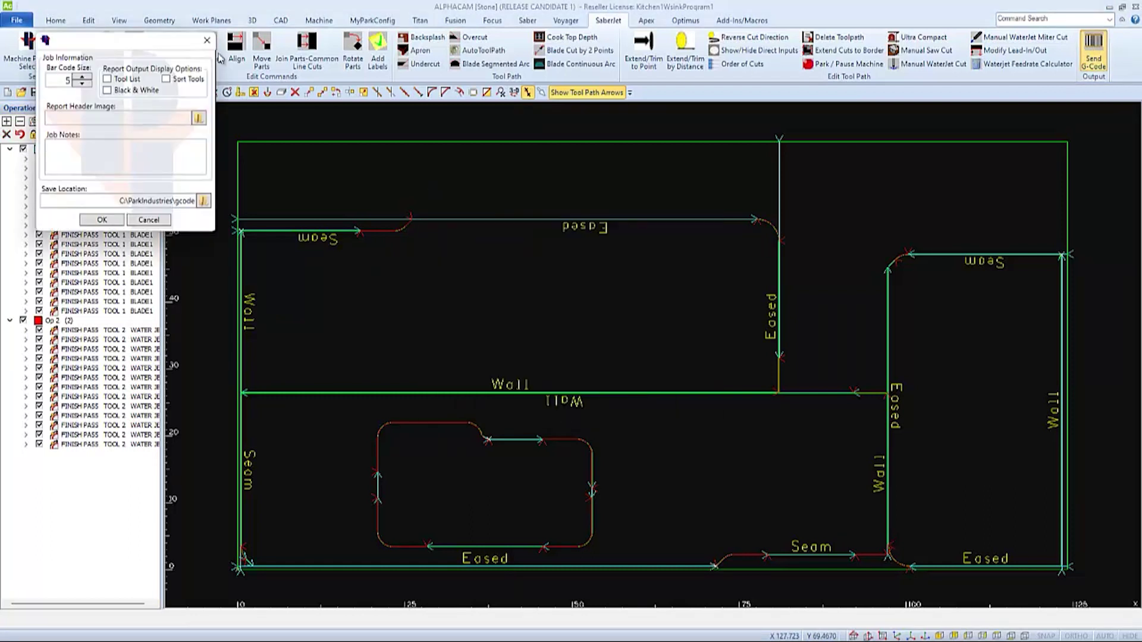
drag(145, 46, 595, 191)
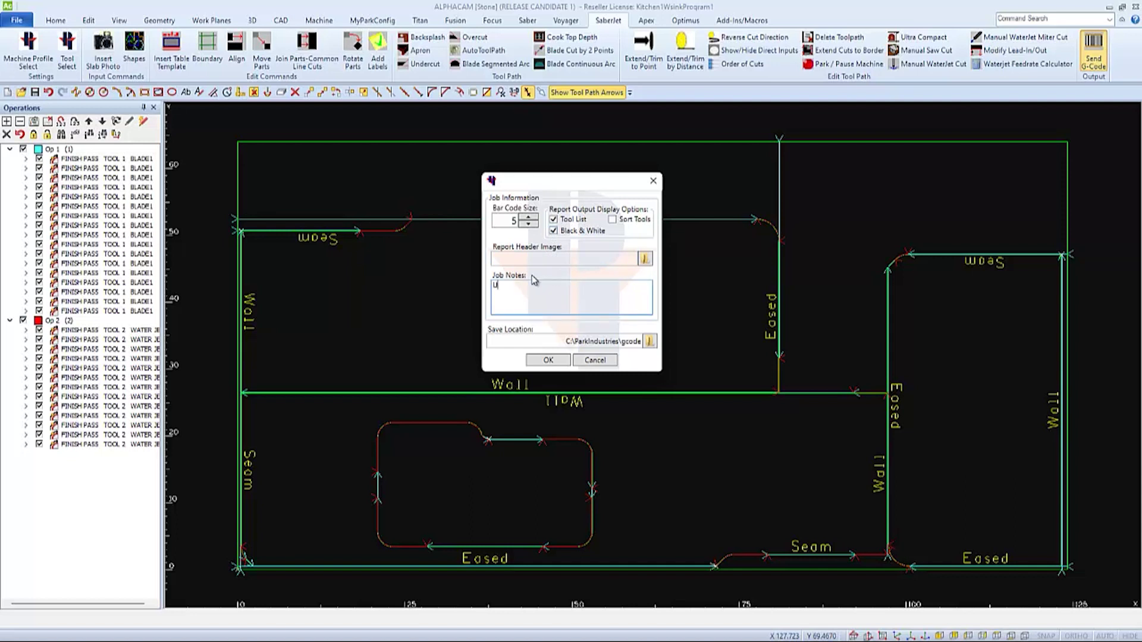
text(se)
text( Slab ID)
text( #41 S)
text(end to T)
text(itan for)
text( p)
text(rofiling)
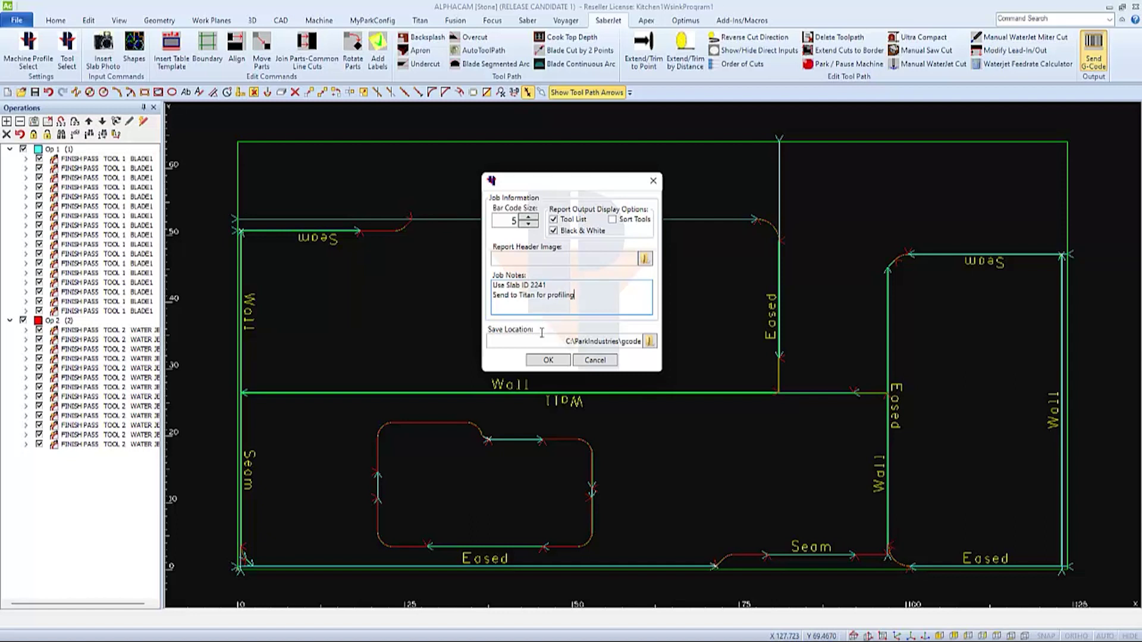
- Confirm the job information to output the G-code and generate the PDF job sheet
click(548, 360)
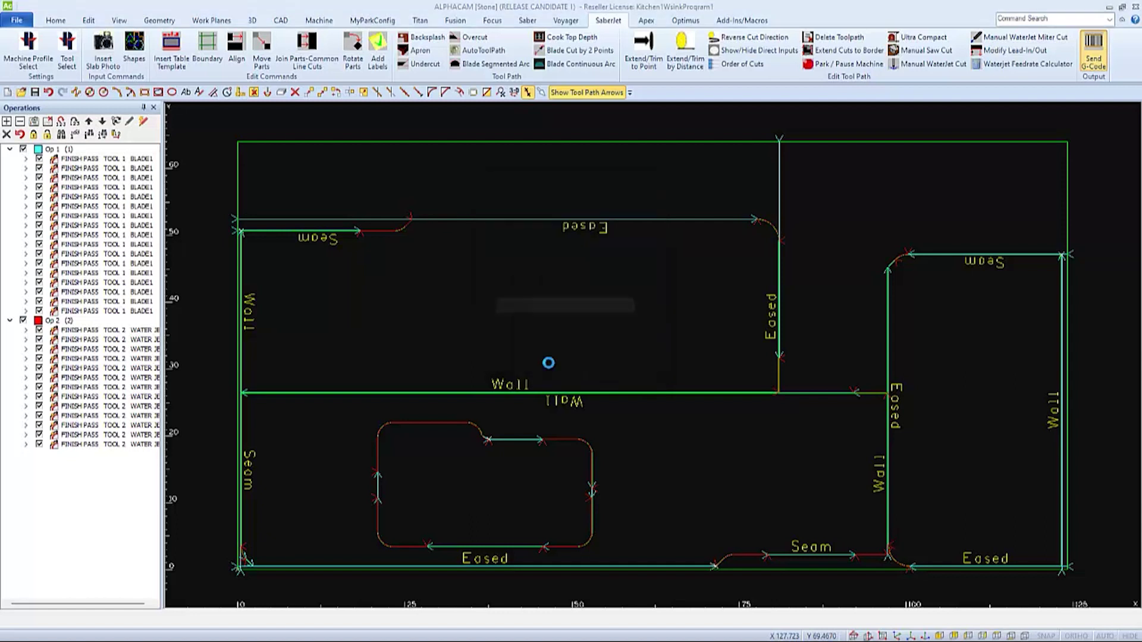